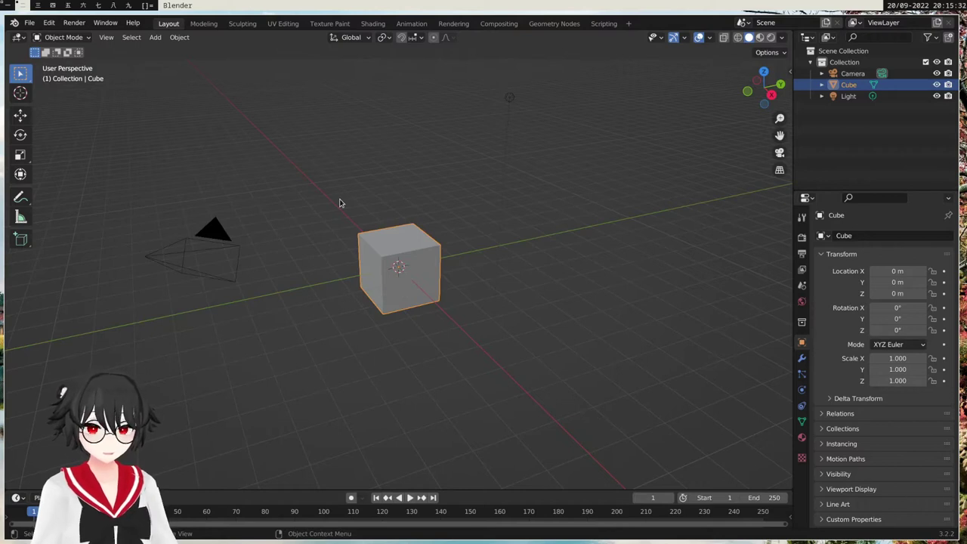
Delete all default objects from the scene, including the cube, camera and light.
key(a)
key(x)
click(351, 195)
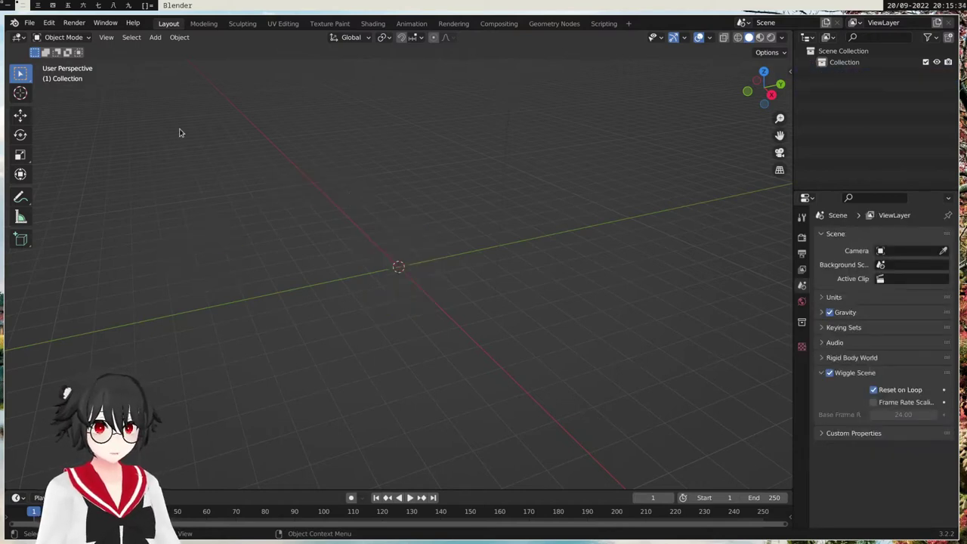
Import the base character model with its armature from its FBX file in the project folder.
click(29, 23)
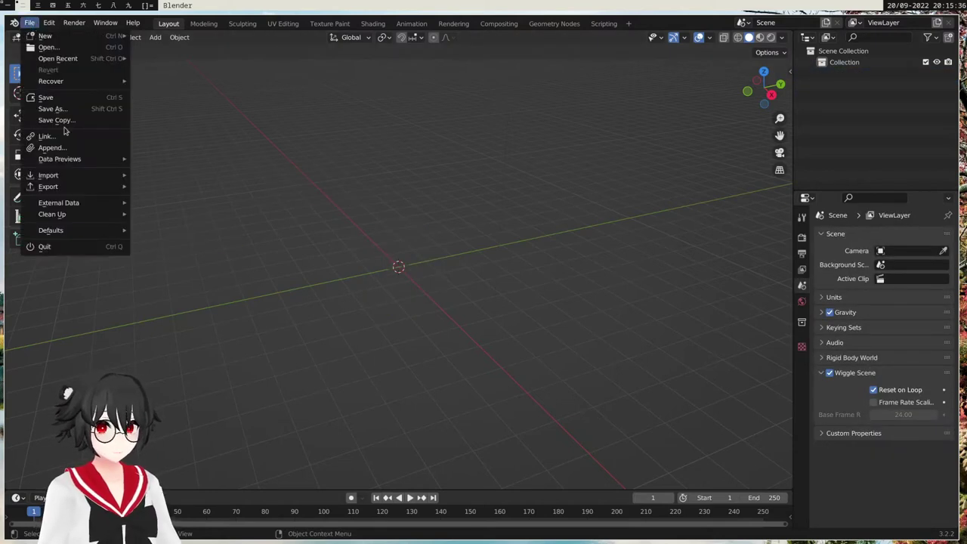
mouse_move(68, 176)
click(162, 266)
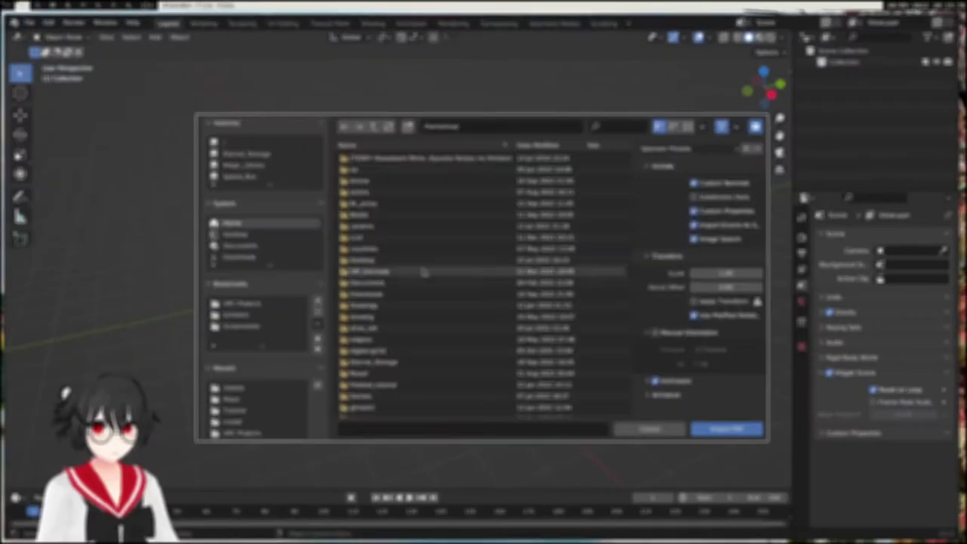
click(250, 306)
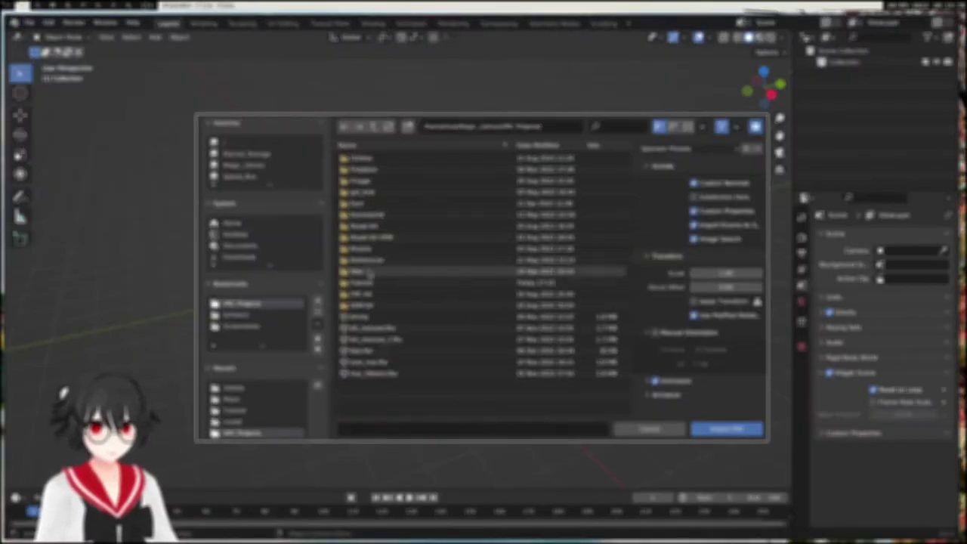
double_click(372, 252)
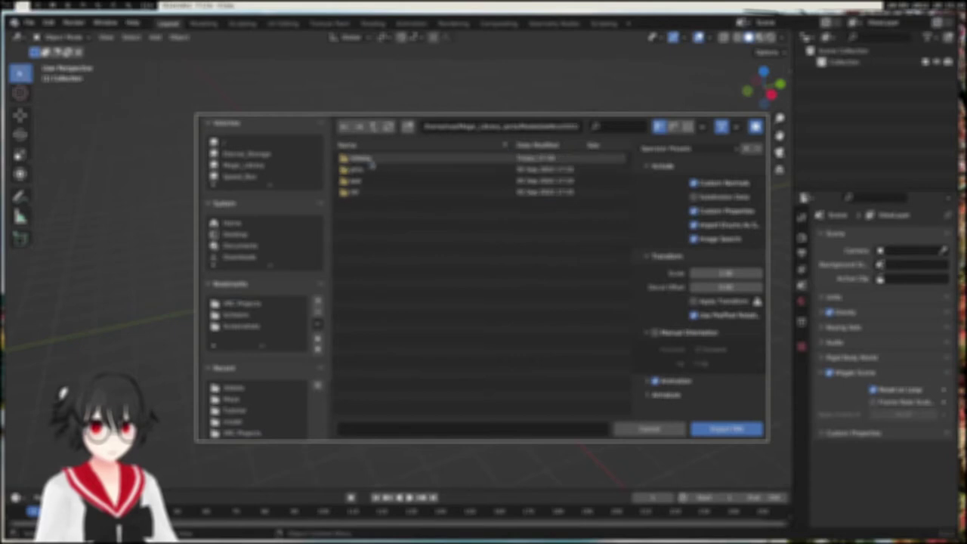
click(370, 160)
click(368, 161)
double_click(383, 180)
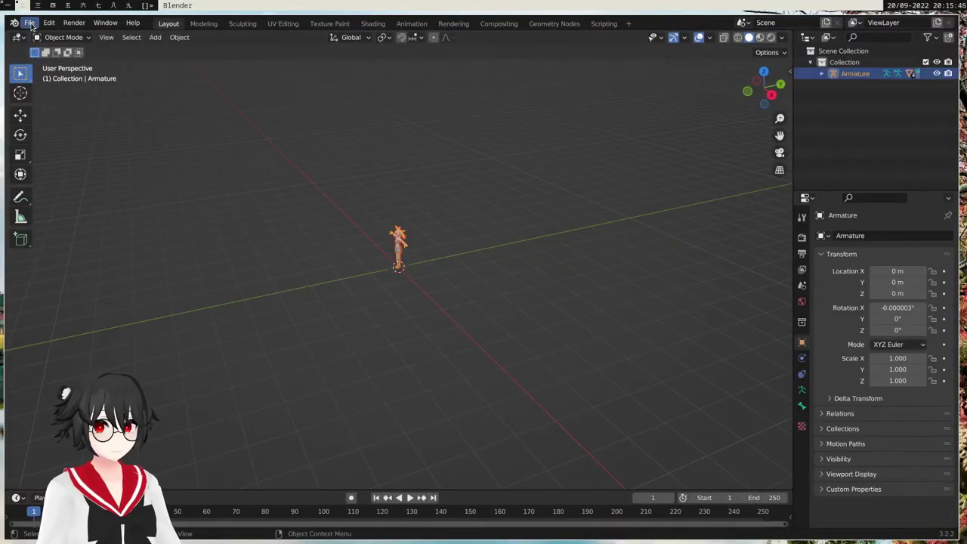
Import the maid outfit with its armature from its FBX file in the project folder.
click(30, 24)
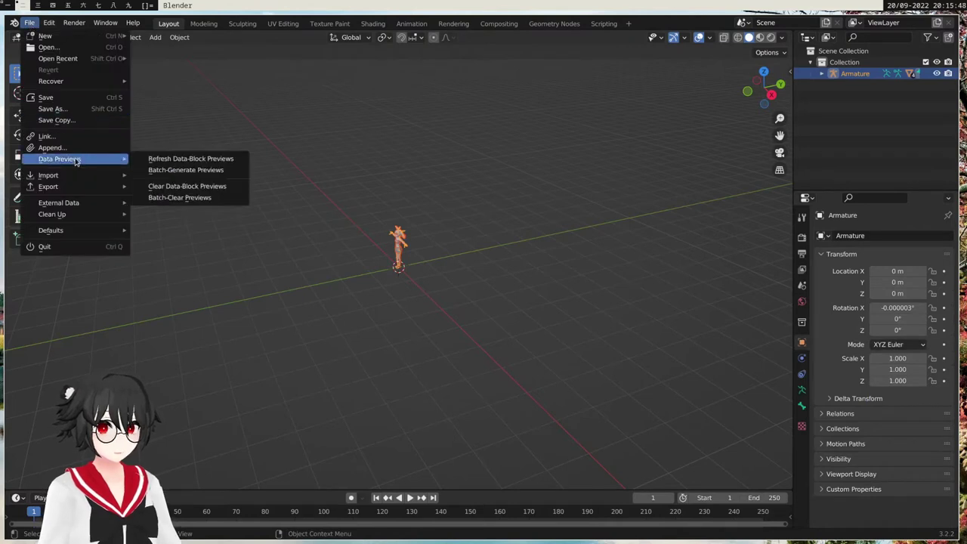
mouse_move(73, 177)
click(162, 265)
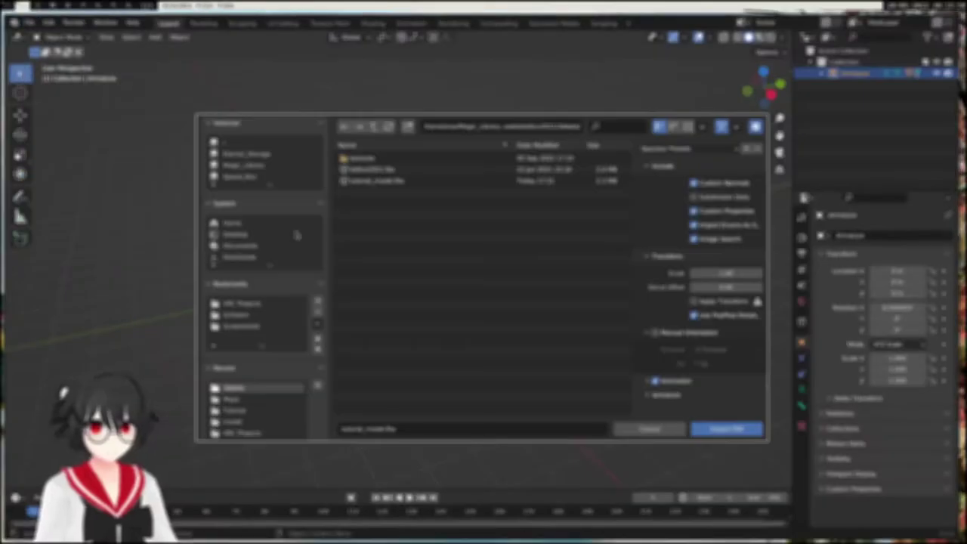
click(259, 306)
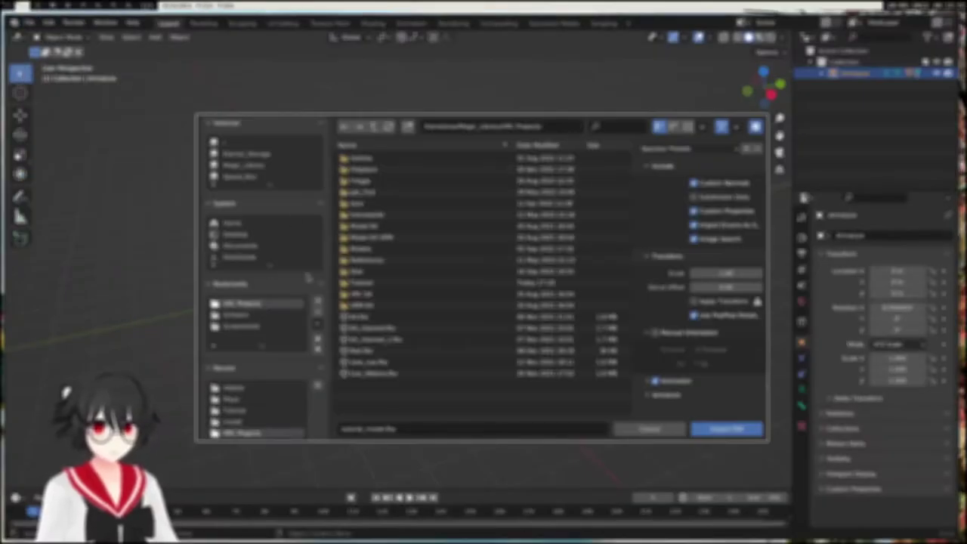
double_click(368, 162)
double_click(370, 159)
double_click(368, 159)
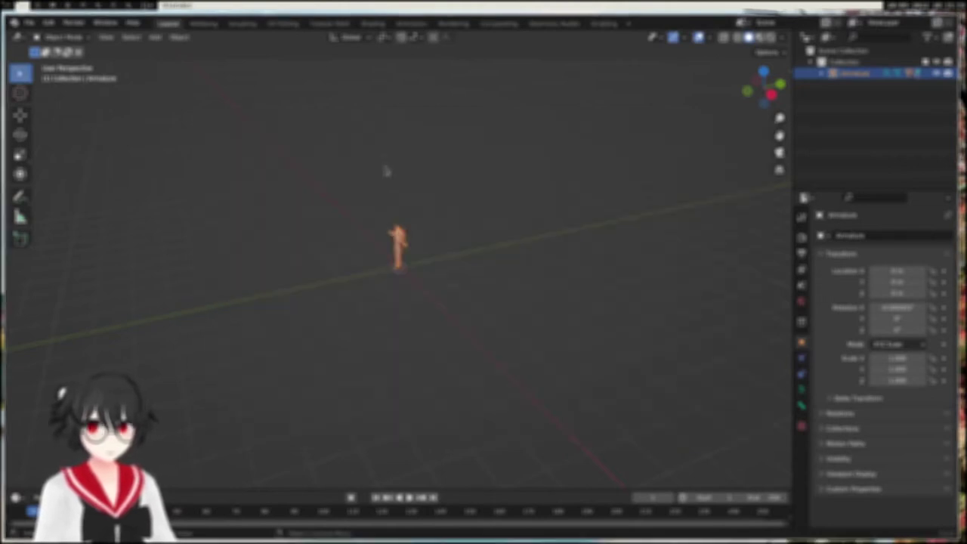
Move the outfit's armature along the X axis to about -1.25 m, placing the dress beside the character.
middle_drag(357, 240, 434, 233)
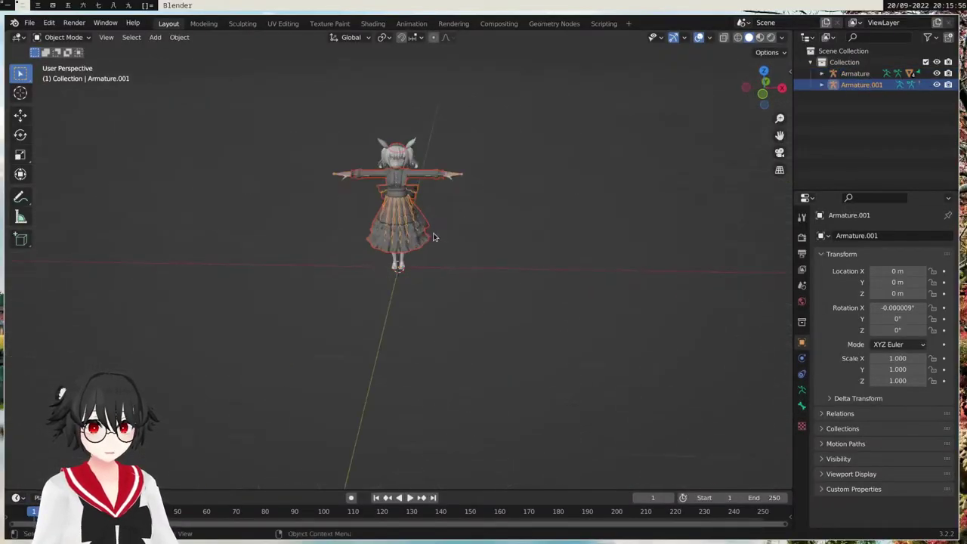
scroll(434, 232, up, 5)
scroll(466, 174, up, 1)
shift+middle_drag(466, 174, 521, 317)
scroll(447, 337, down, 2)
scroll(548, 271, up, 2)
click(548, 272)
middle_drag(548, 272, 426, 291)
click(428, 281)
scroll(441, 292, down, 1)
key(g)
key(x)
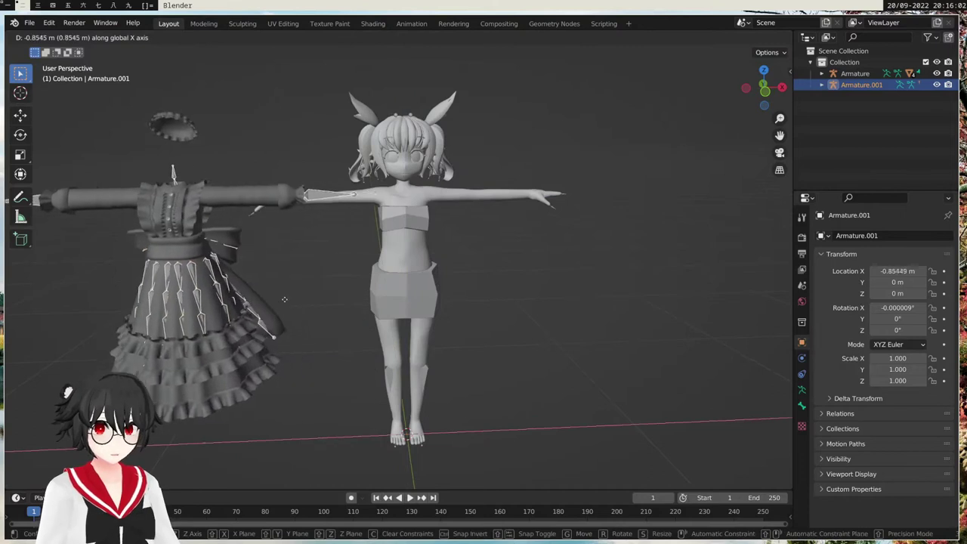
click(429, 287)
middle_drag(413, 242, 394, 266)
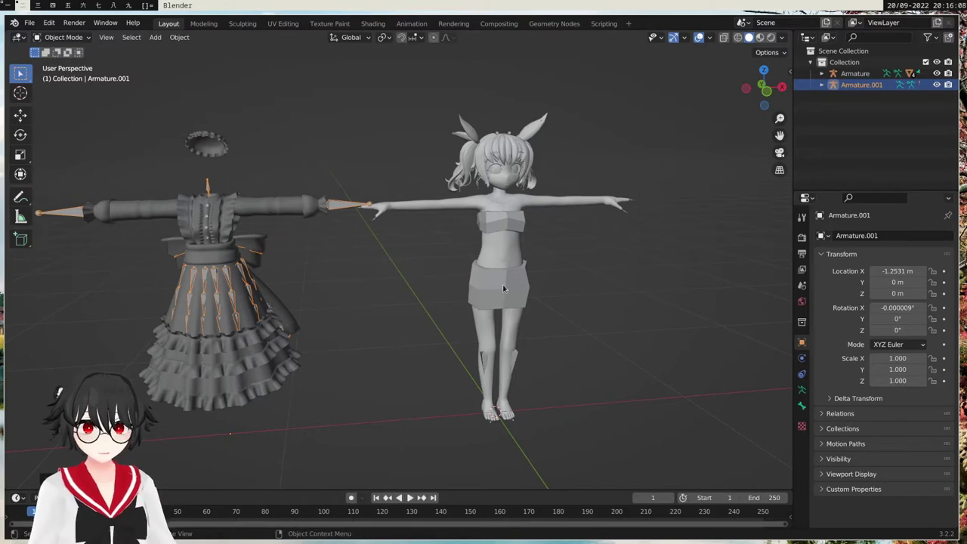
shift+middle_drag(386, 287, 376, 287)
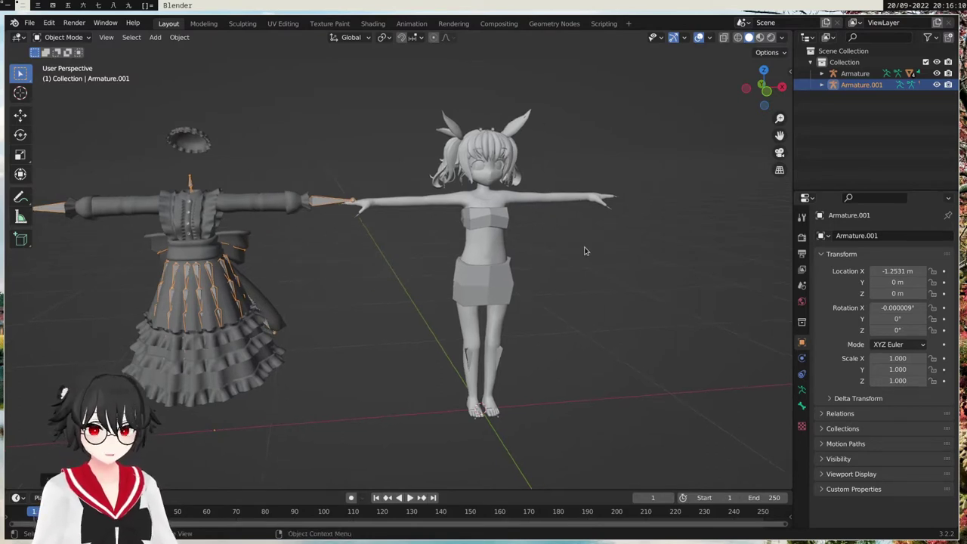
Reset the outfit armature's location to 0 m and its rotation to 0° on all axes.
key(n)
key(BackSpace)
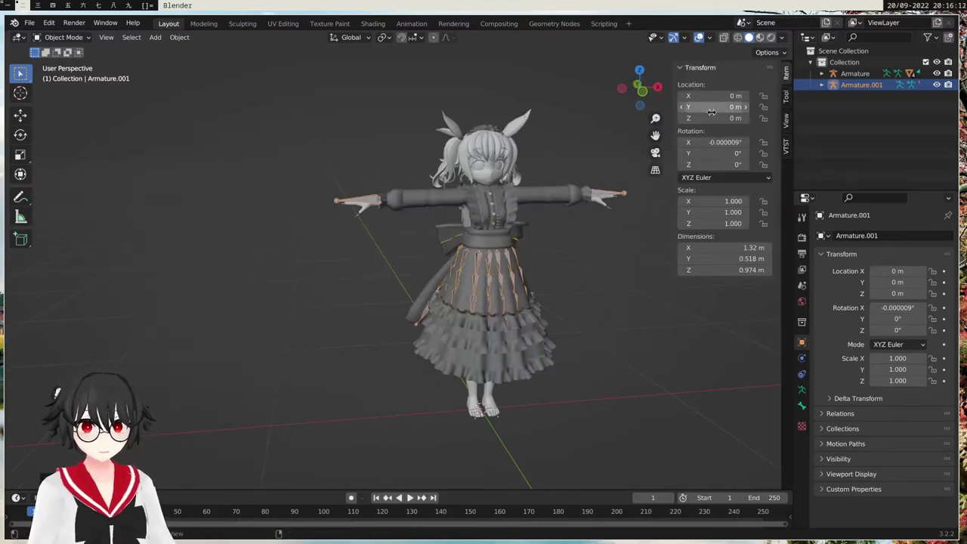
key(BackSpace)
Set the viewport's solid shading to texture colour with flat lighting, and hide the transform sidebar.
middle_drag(622, 314, 631, 308)
scroll(588, 250, up, 1)
shift+middle_drag(659, 253, 554, 287)
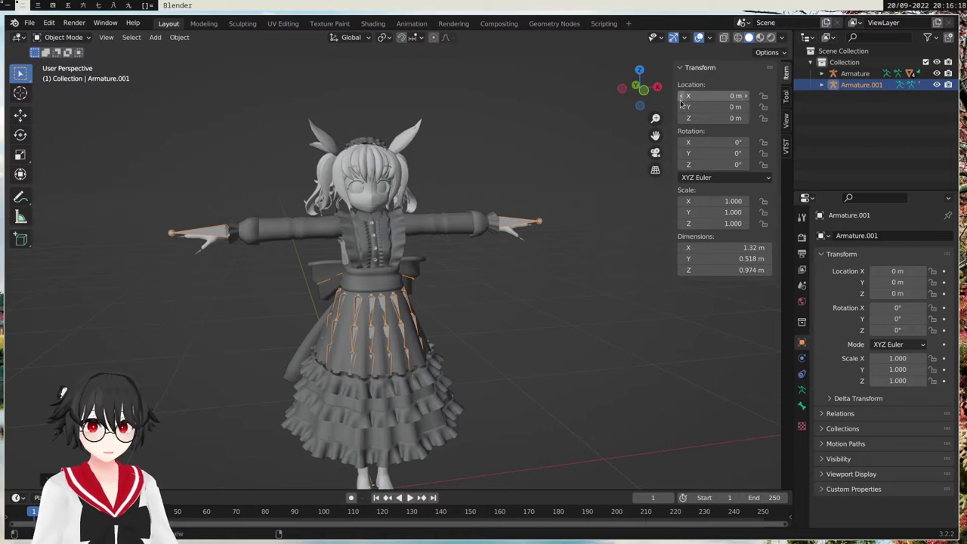
click(783, 39)
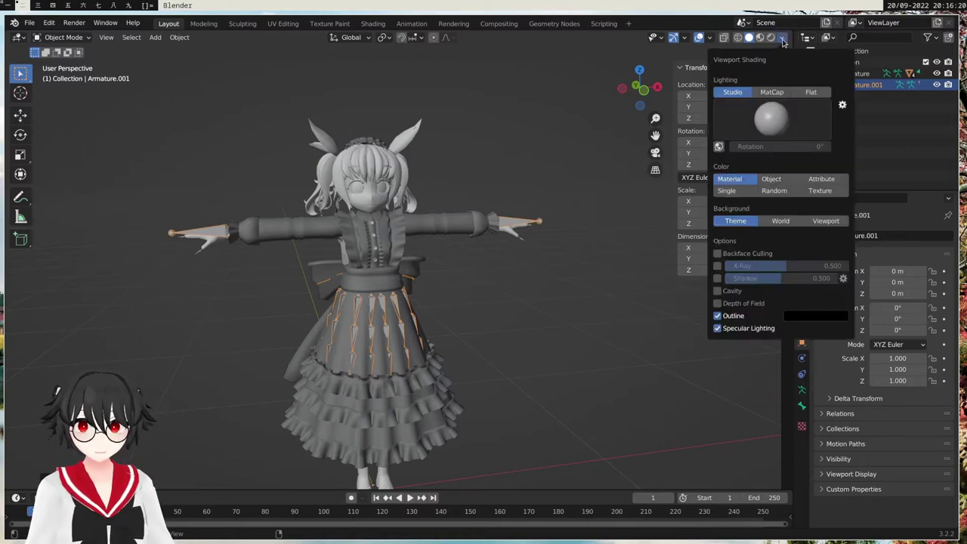
click(821, 191)
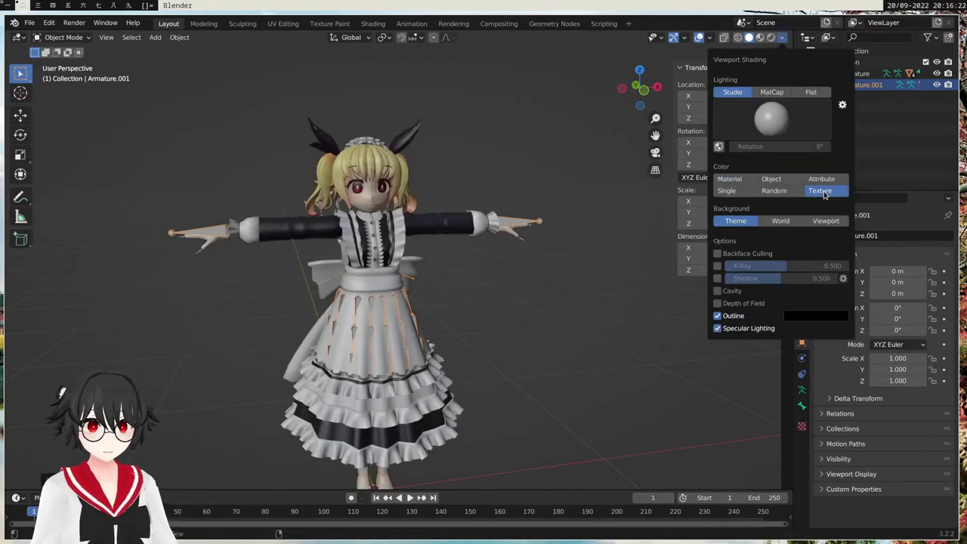
click(816, 93)
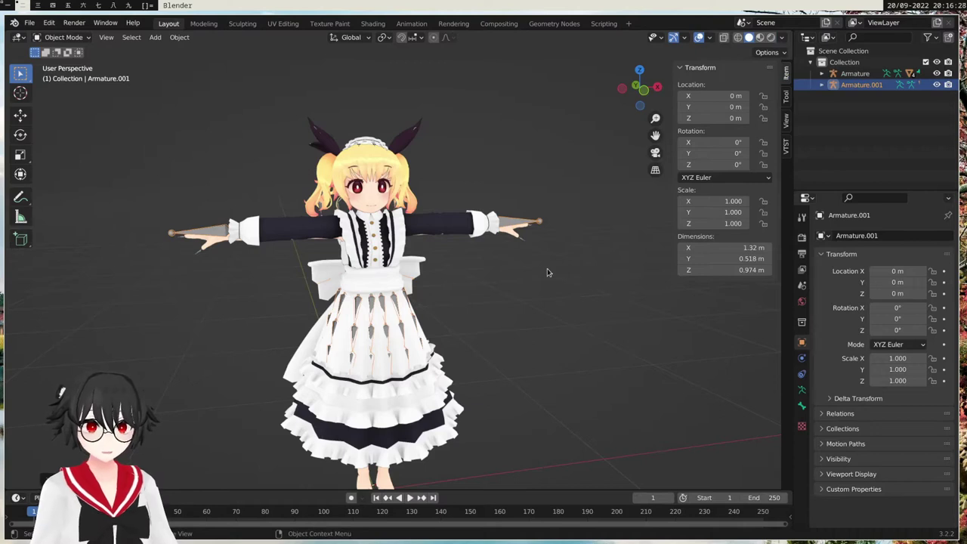
mouse_move(550, 259)
shift+middle_down()
mouse_move(574, 241)
mouse_move(563, 261)
shift+middle_up()
middle_drag(562, 260, 557, 264)
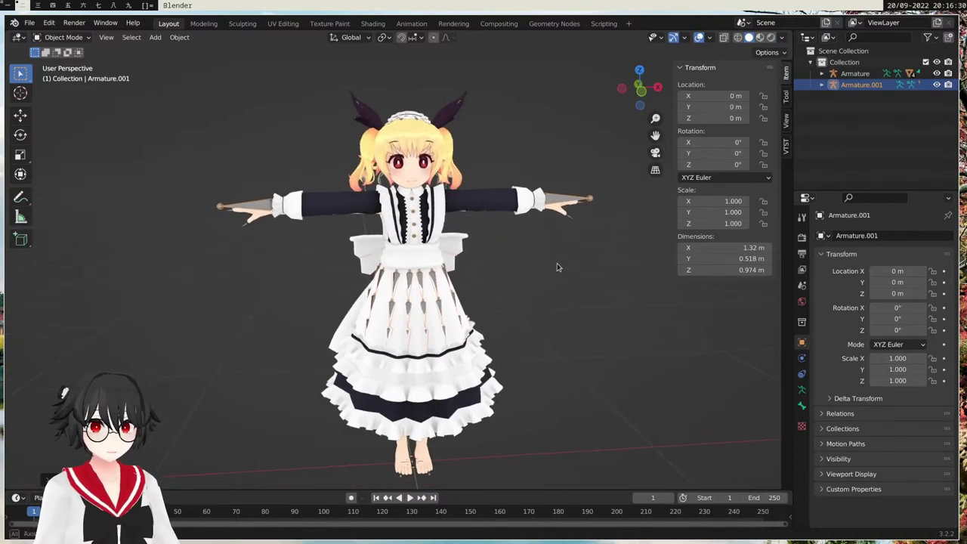
key(n)
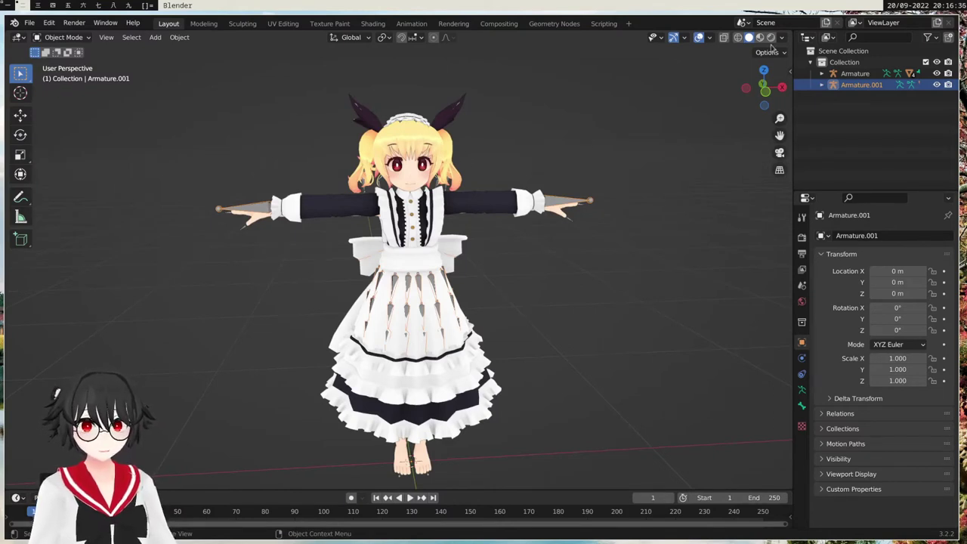
Examine the image texture node of the body's skin material in a Shader Editor split off beside the viewport, and close the split.
drag(790, 34, 505, 26)
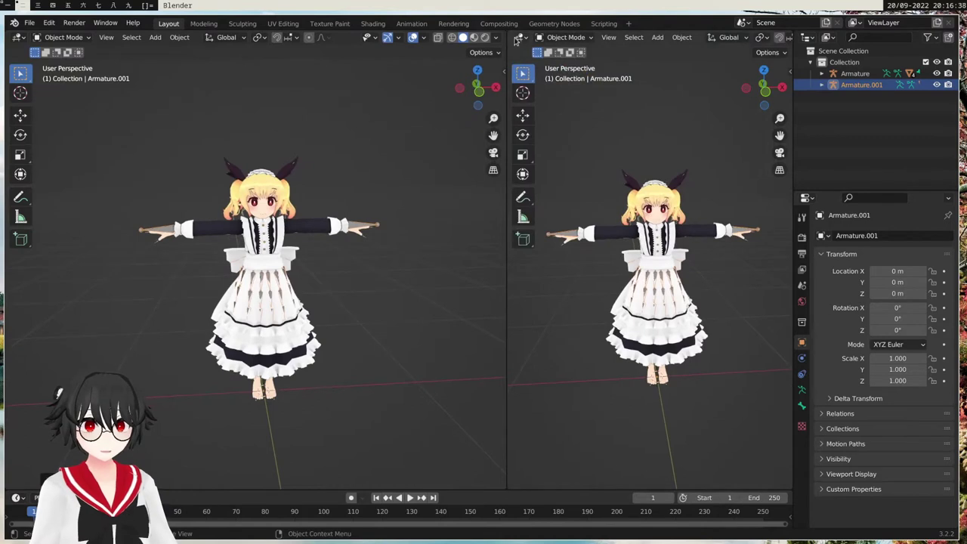
click(522, 37)
click(149, 144)
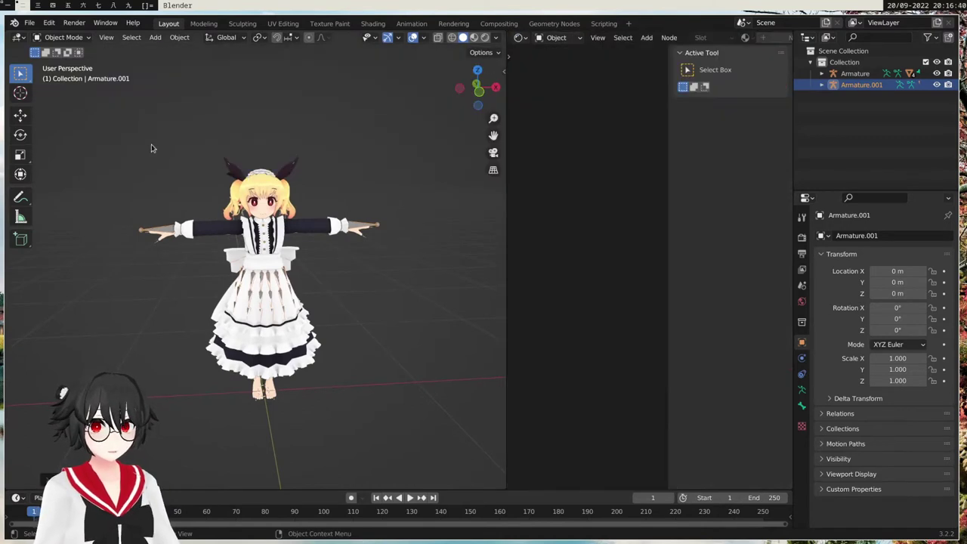
key(n)
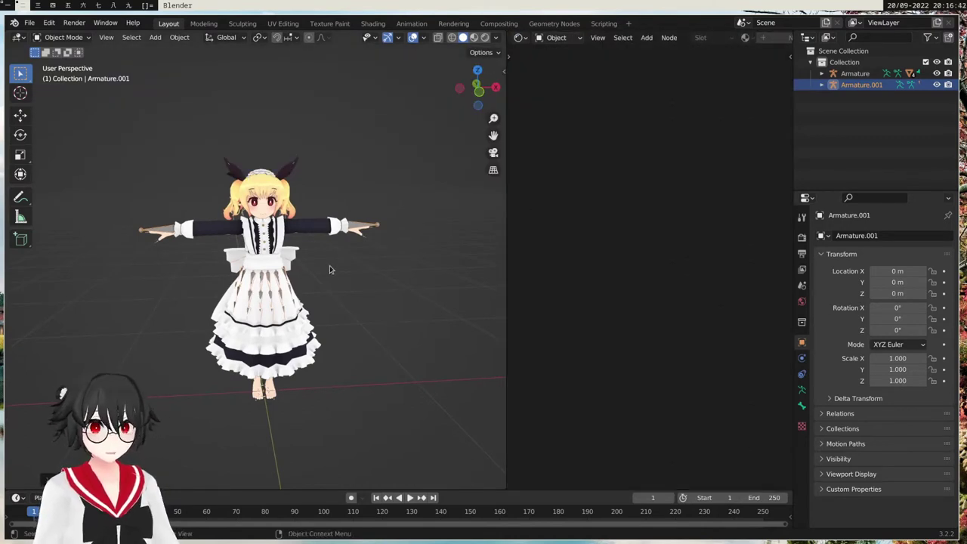
click(274, 195)
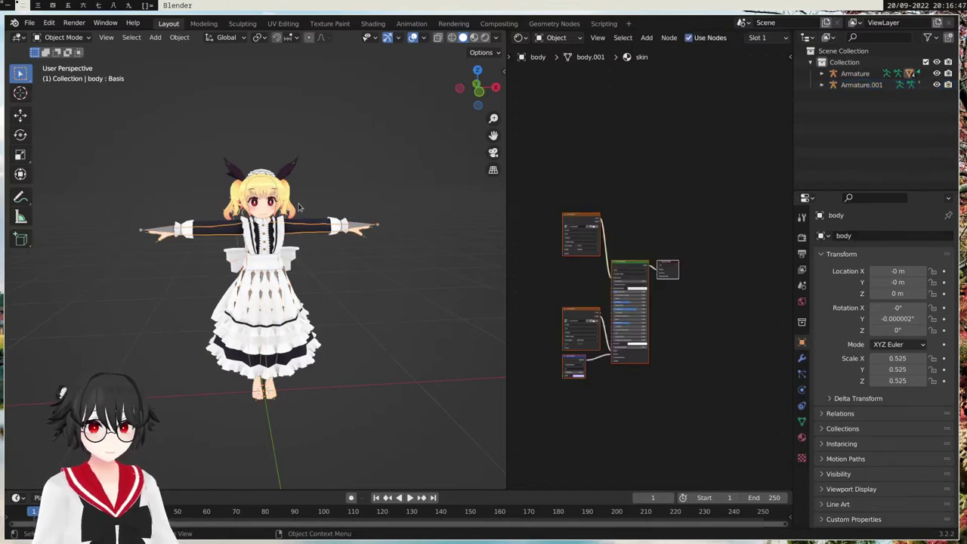
scroll(574, 238, up, 6)
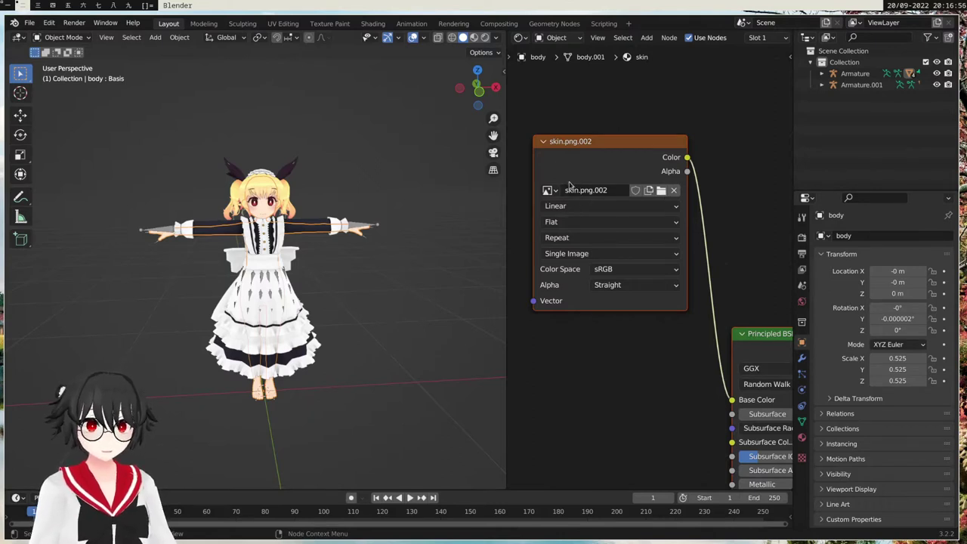
drag(504, 32, 554, 40)
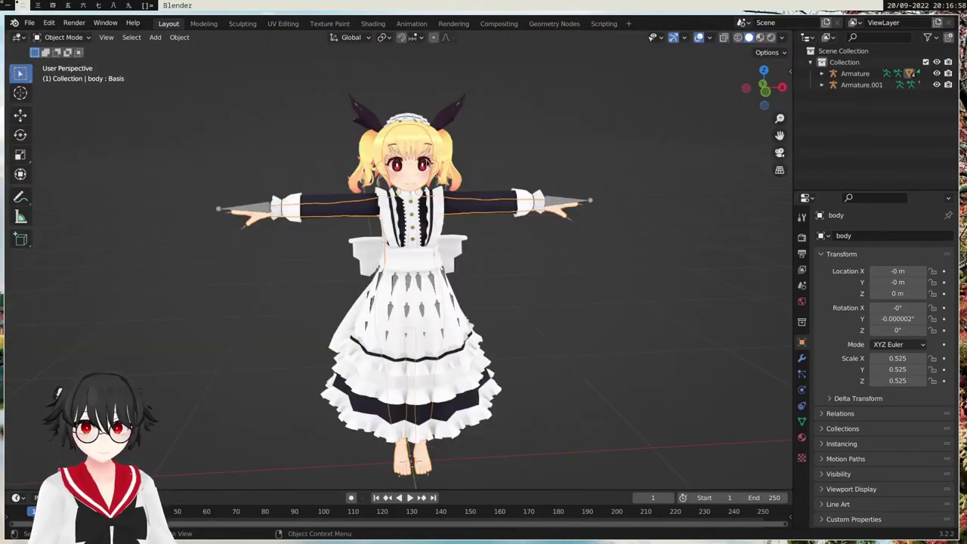
Switch to the front orthographic view with the whole character framed, and clear the object selection.
scroll(634, 287, down, 3)
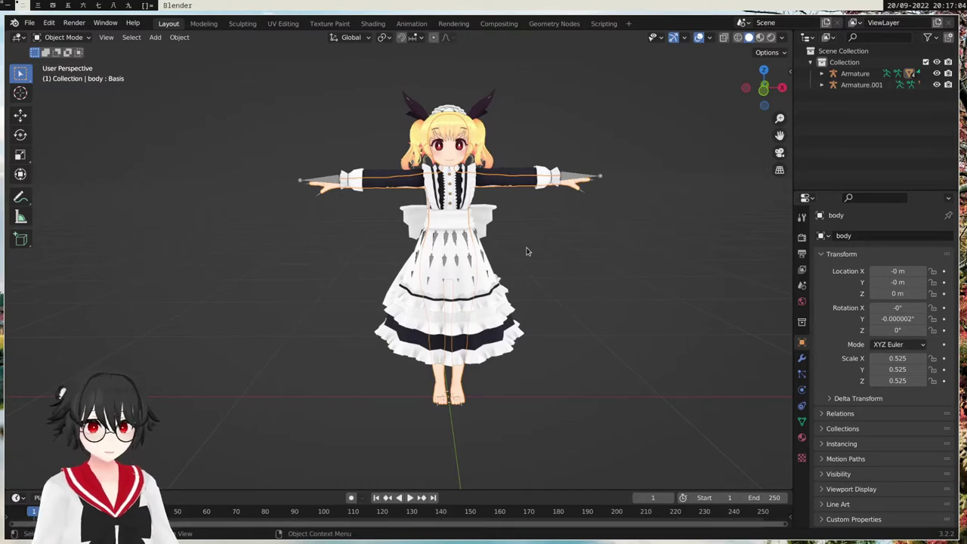
key(KP_1)
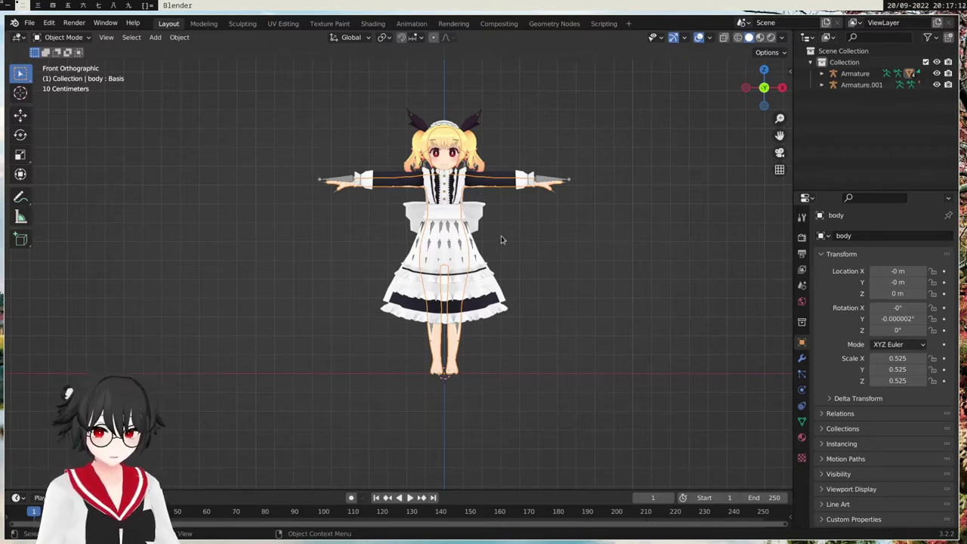
click(569, 151)
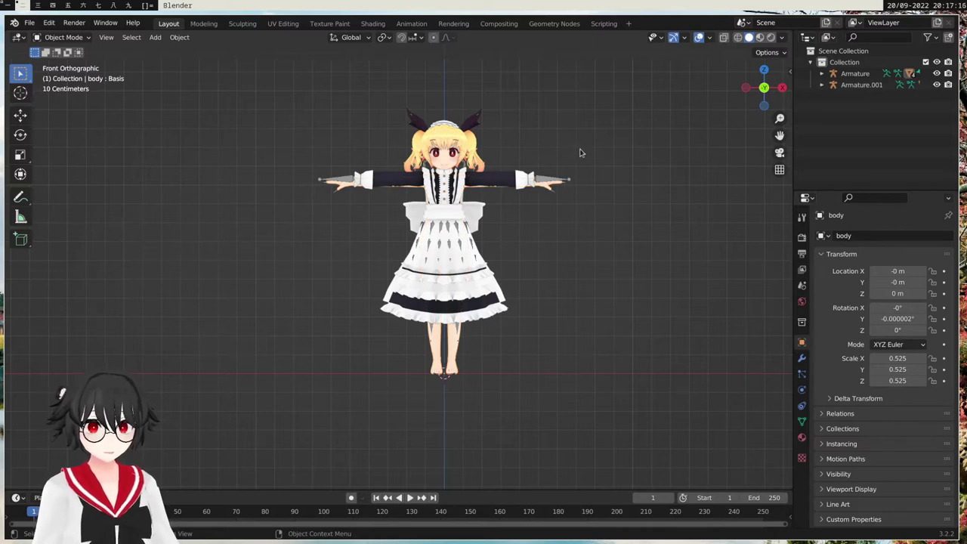
click(861, 84)
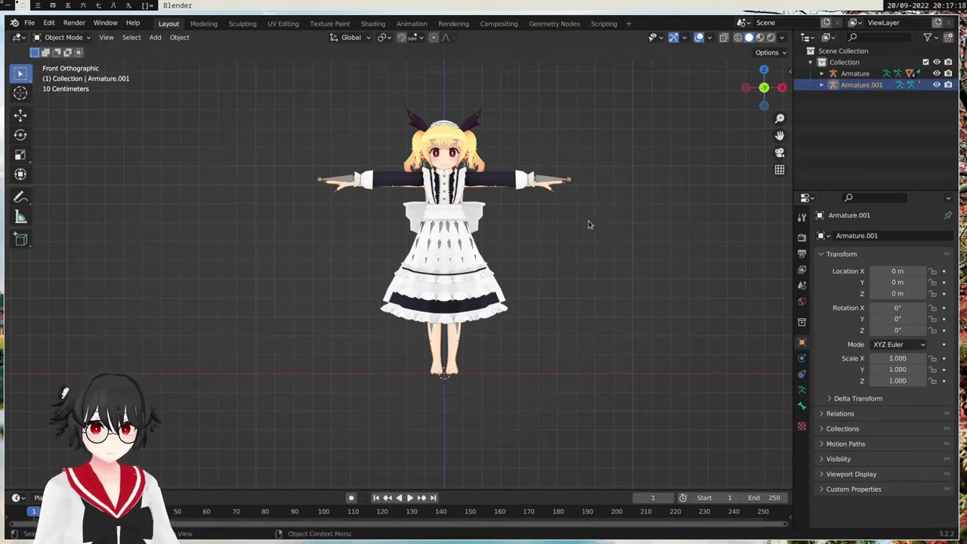
key(g)
key(Escape)
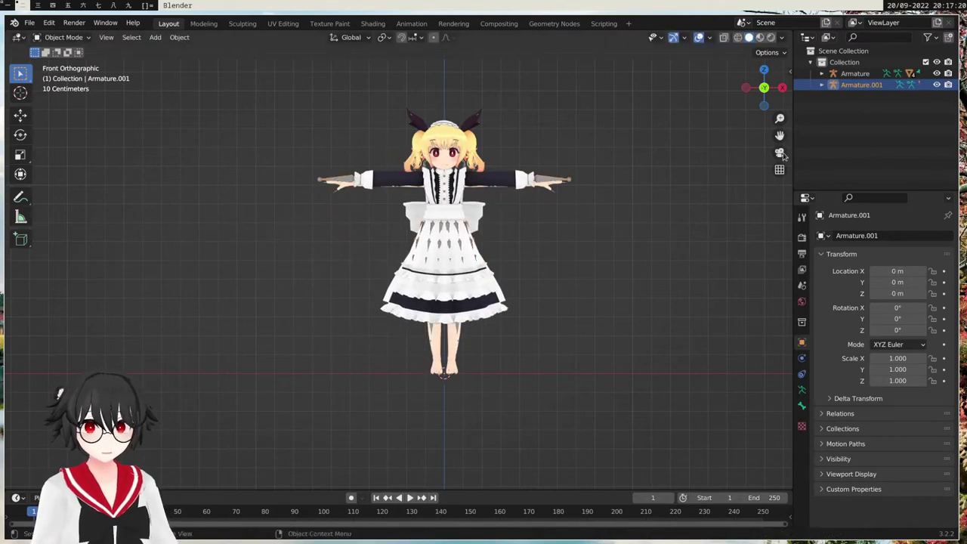
Try moving the Maya RE126 dress mesh away from its armature, and reset the mesh's location to 0 m.
click(822, 85)
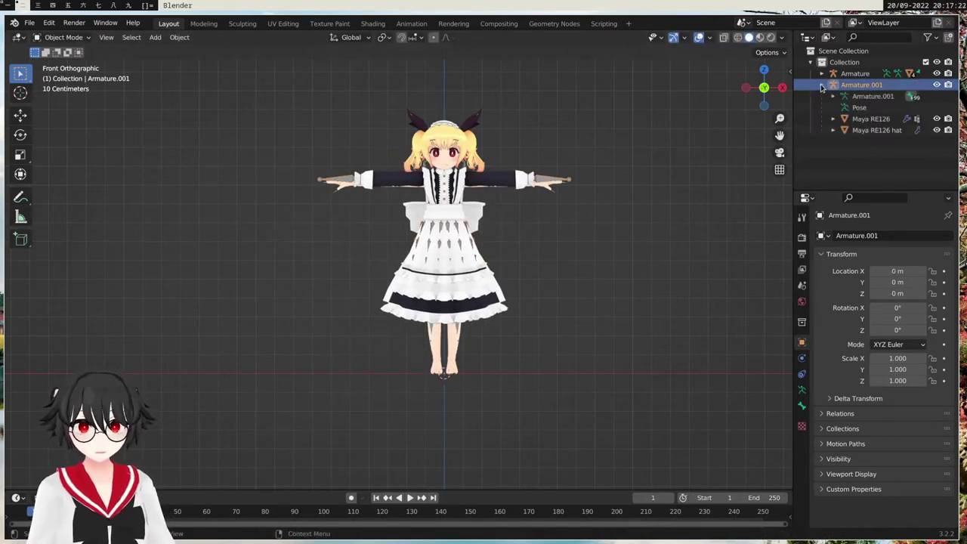
click(884, 119)
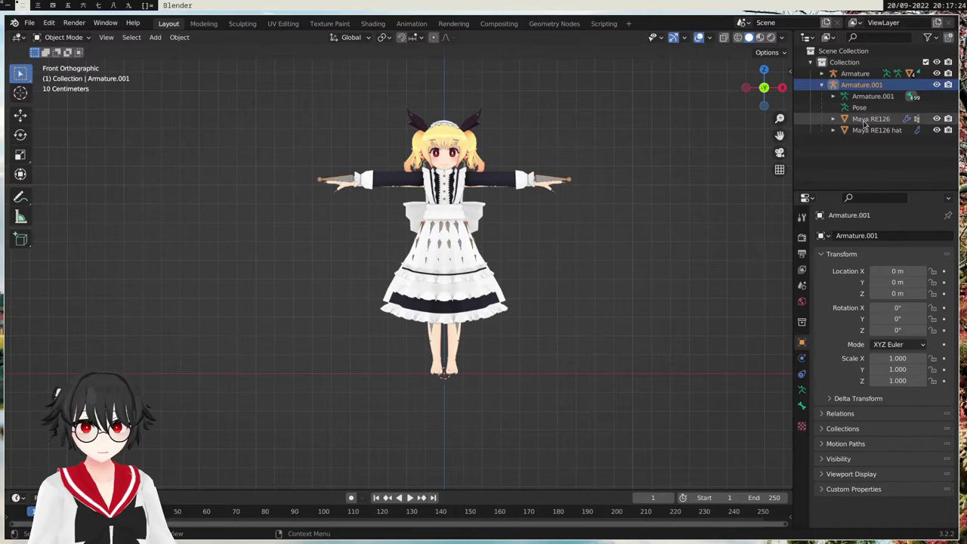
key(g)
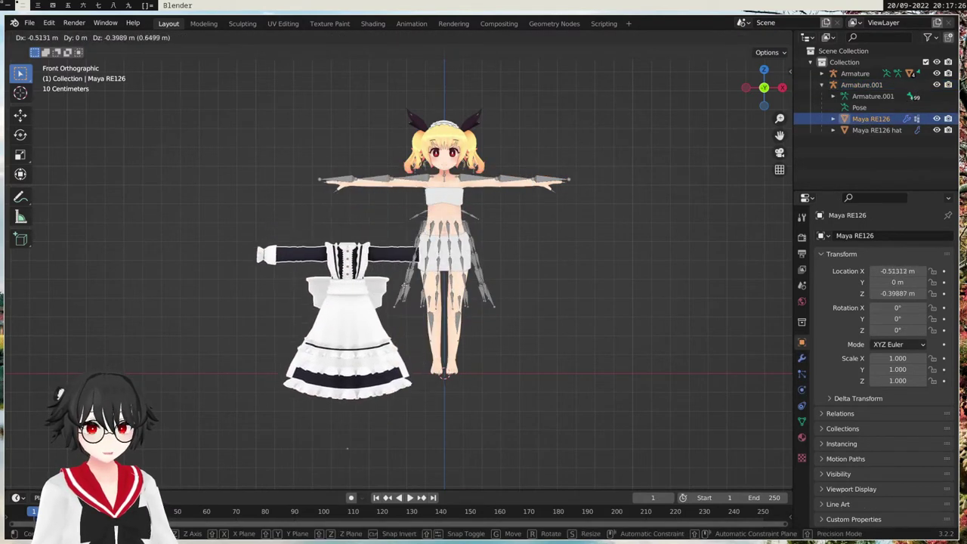
click(390, 262)
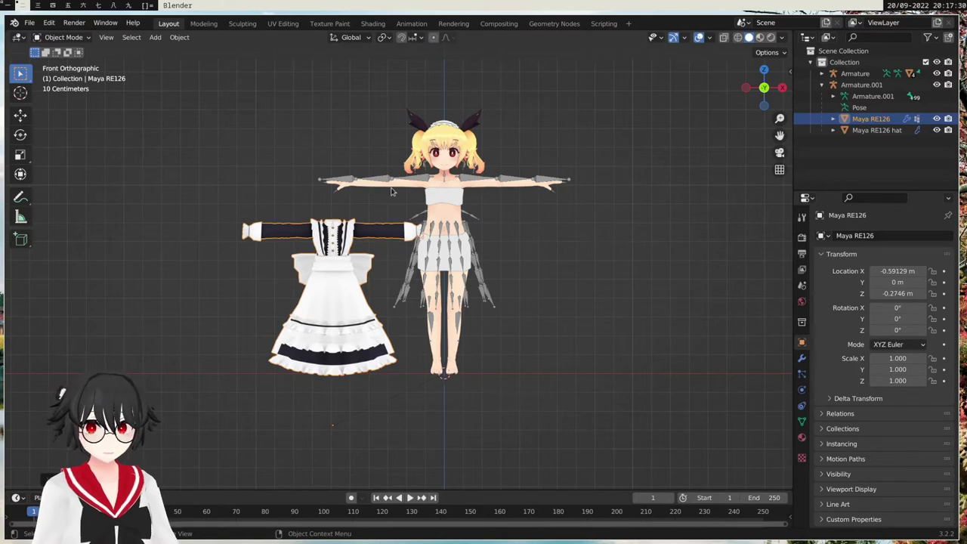
key(alt+g)
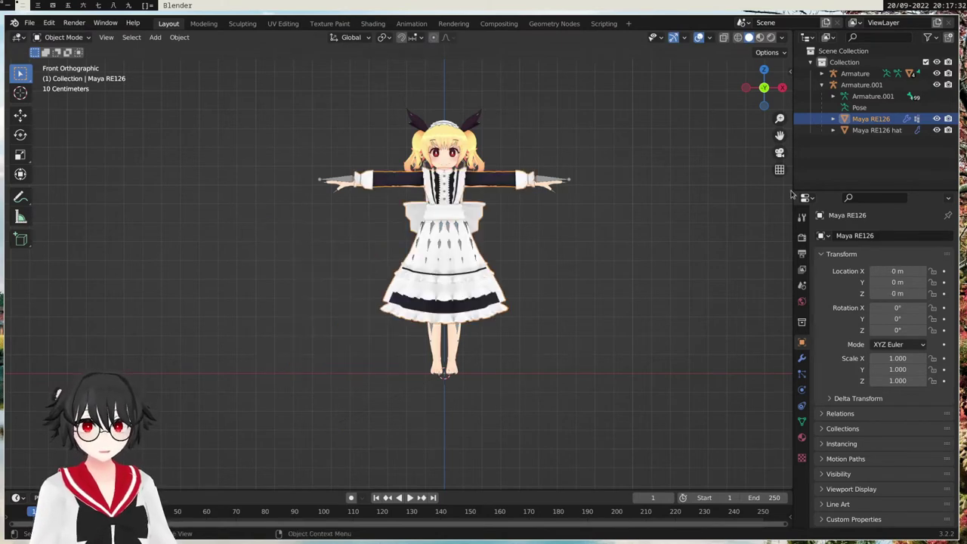
click(822, 86)
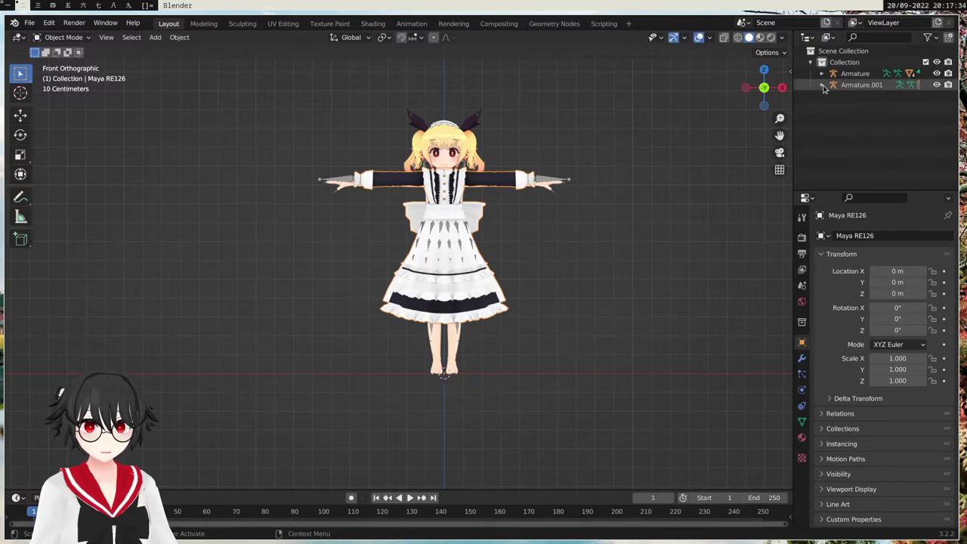
Tilt the outfit armature to about -1.85° around X in the right orthographic view to follow the body.
click(863, 85)
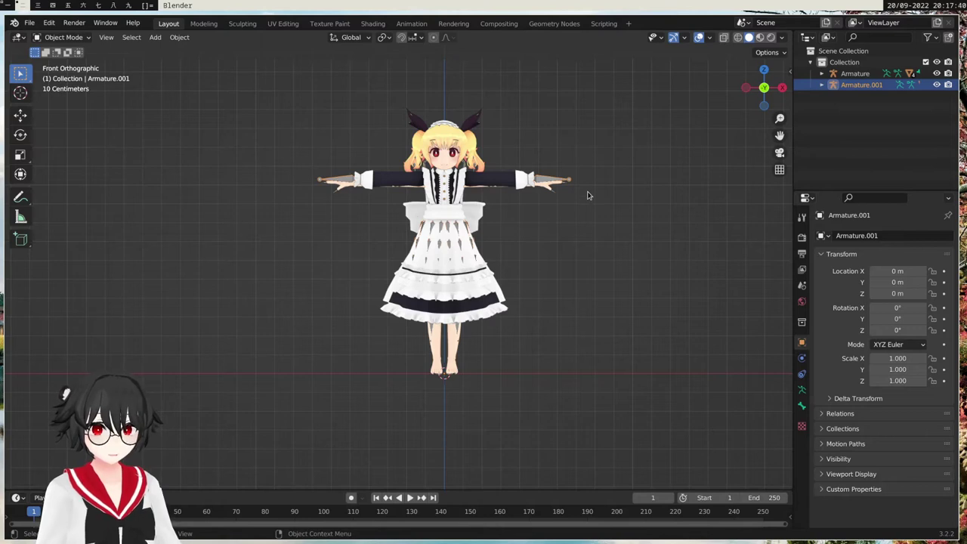
key(KP_3)
key(KP_1)
key(KP_3)
scroll(615, 208, up, 6)
shift+middle_drag(391, 181, 386, 216)
scroll(615, 205, up, 1)
shift+middle_drag(617, 221, 474, 311)
key(r)
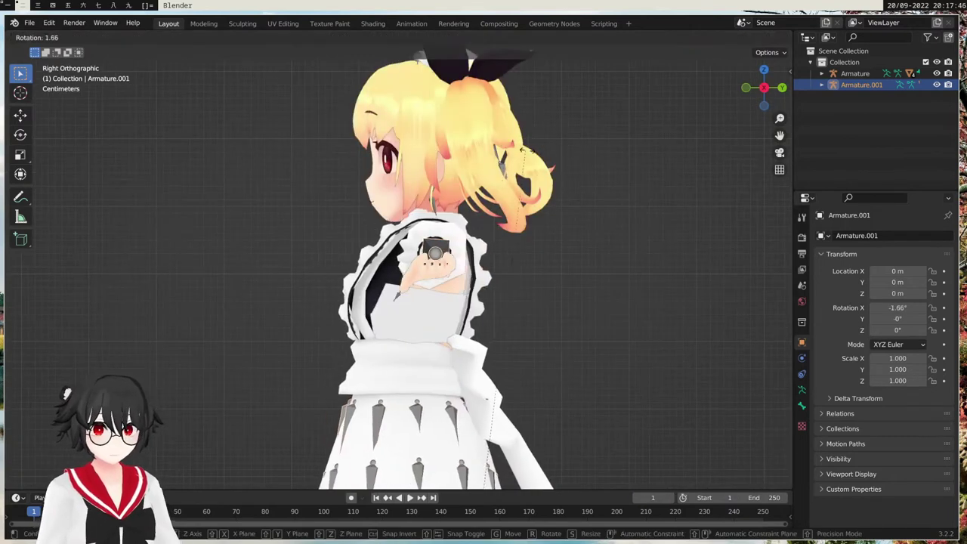
click(526, 164)
scroll(526, 164, down, 3)
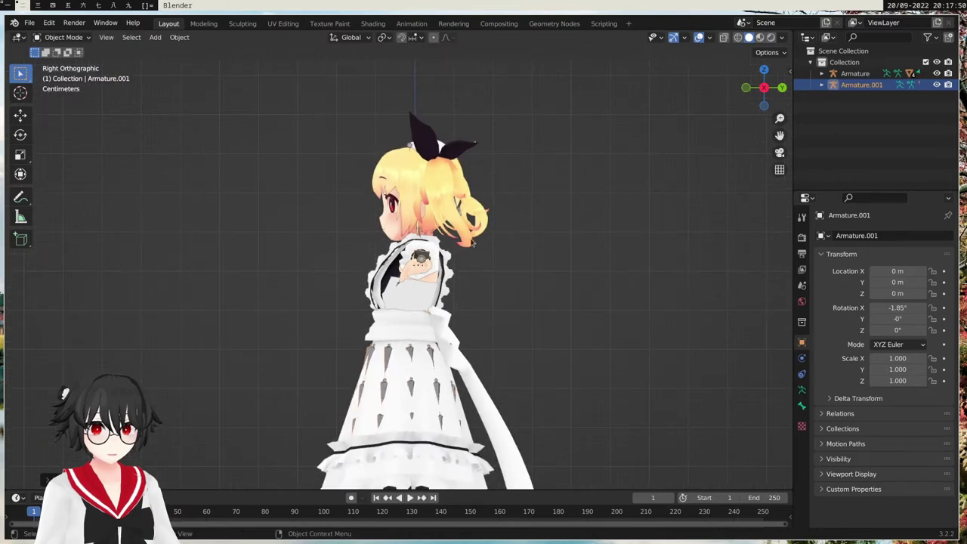
Lower the outfit armature about 0.0174 m along the global Z axis in the front view.
key(KP_1)
key(g)
key(z)
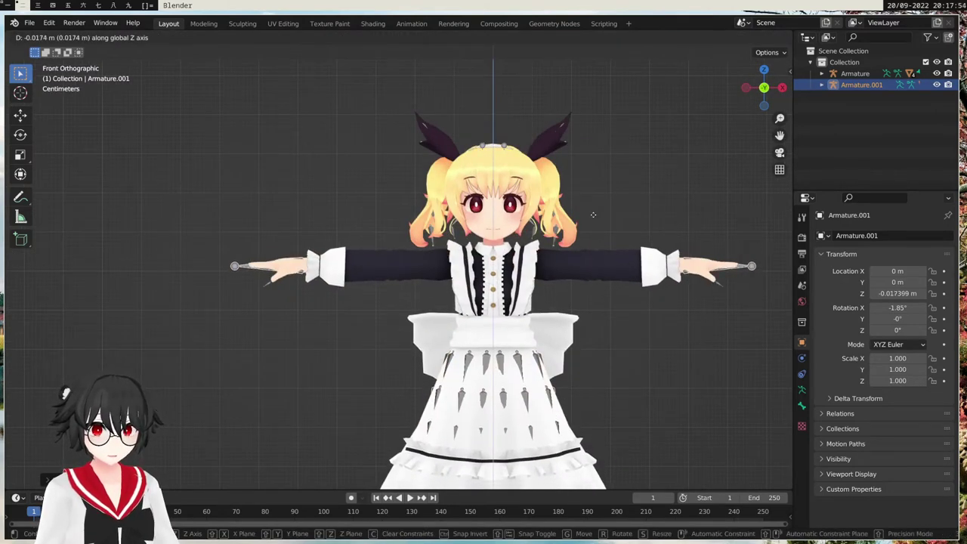
click(593, 216)
Scale the outfit armature to about 1.060 along X and about 1.052 along Y so the outfit covers the body.
shift+middle_drag(593, 219, 511, 136)
key(s)
key(x)
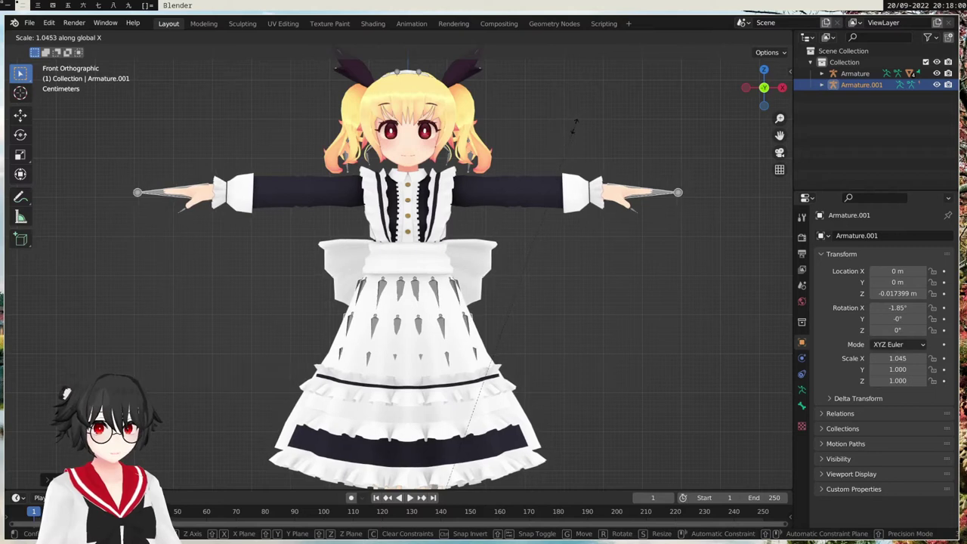
click(579, 124)
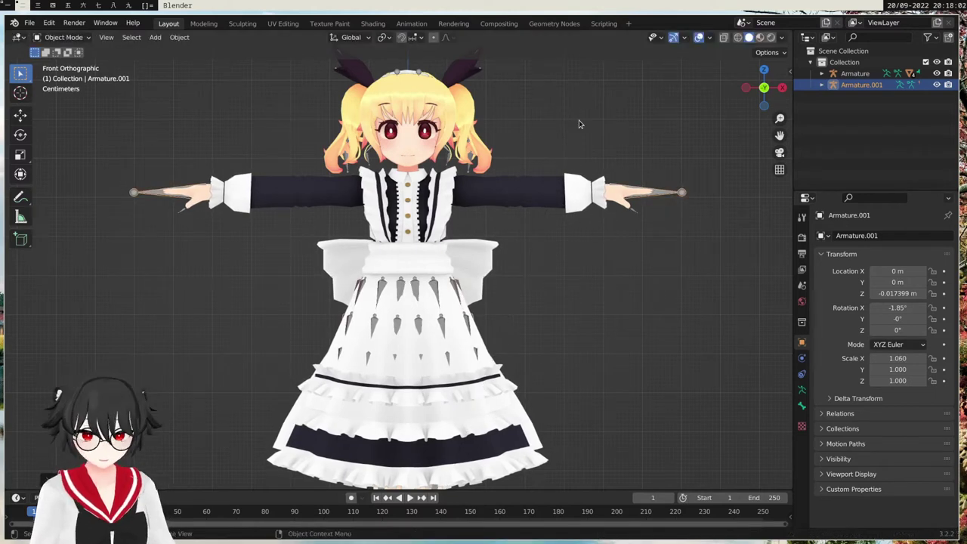
key(KP_3)
scroll(538, 146, up, 3)
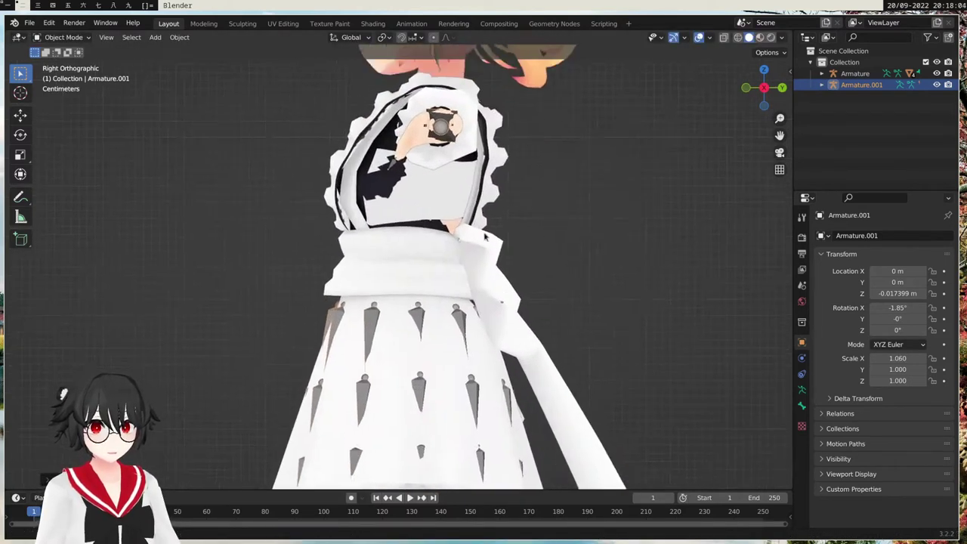
key(s)
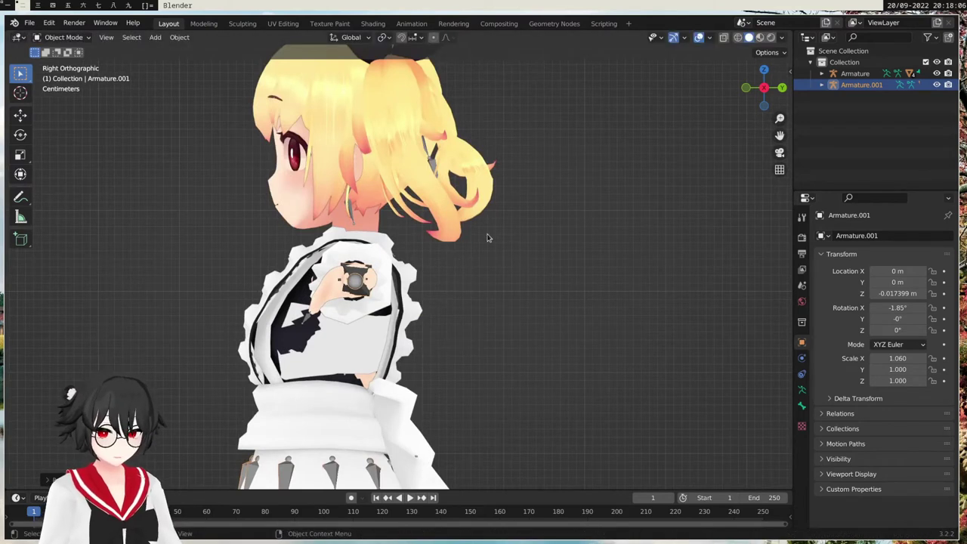
key(y)
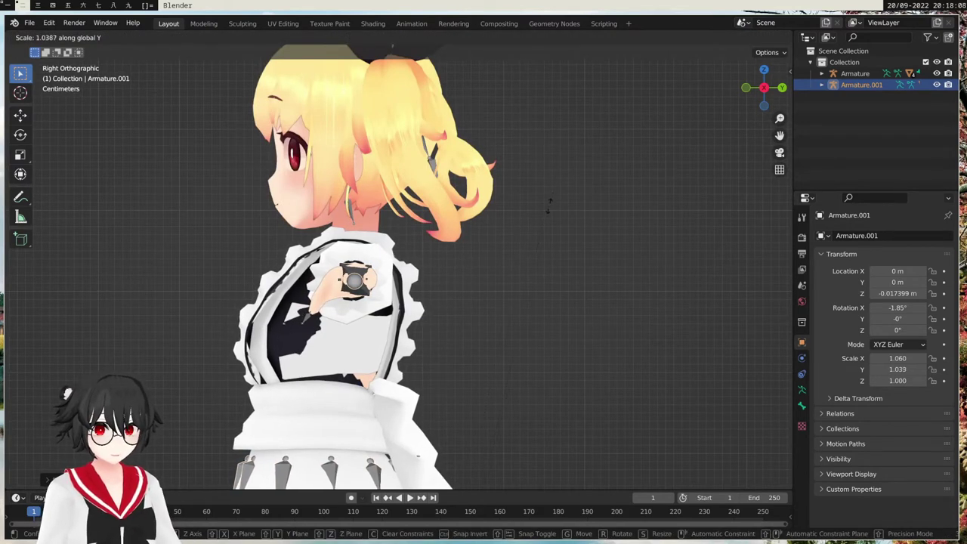
click(571, 200)
Shift the outfit armature about 0.0017 m along the global Y axis to align it with the body.
middle_drag(569, 200, 427, 308)
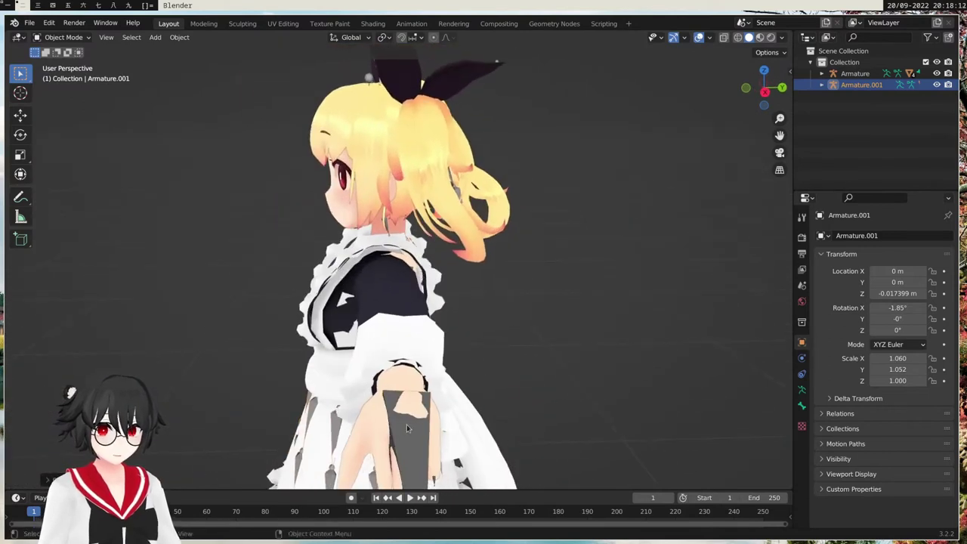
key(y)
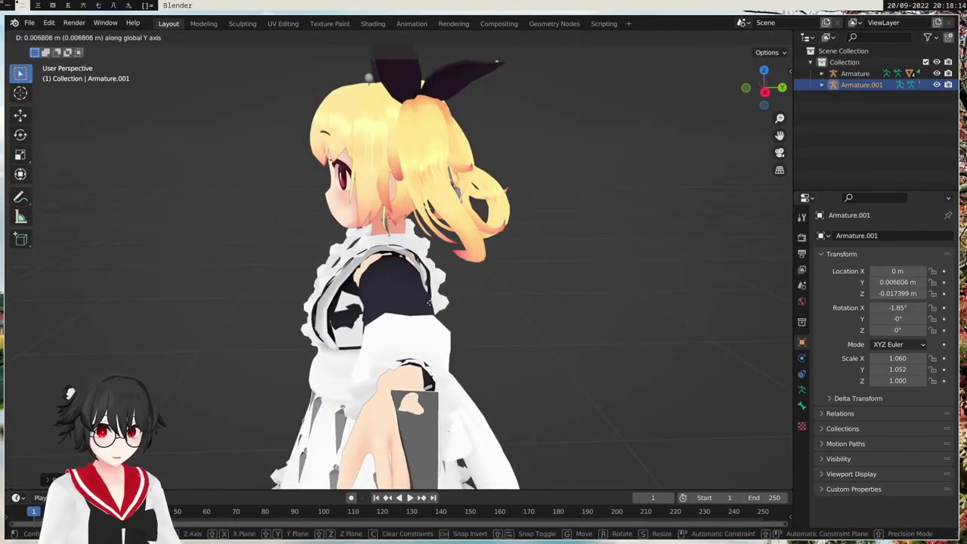
key(Return)
middle_drag(453, 303, 476, 214)
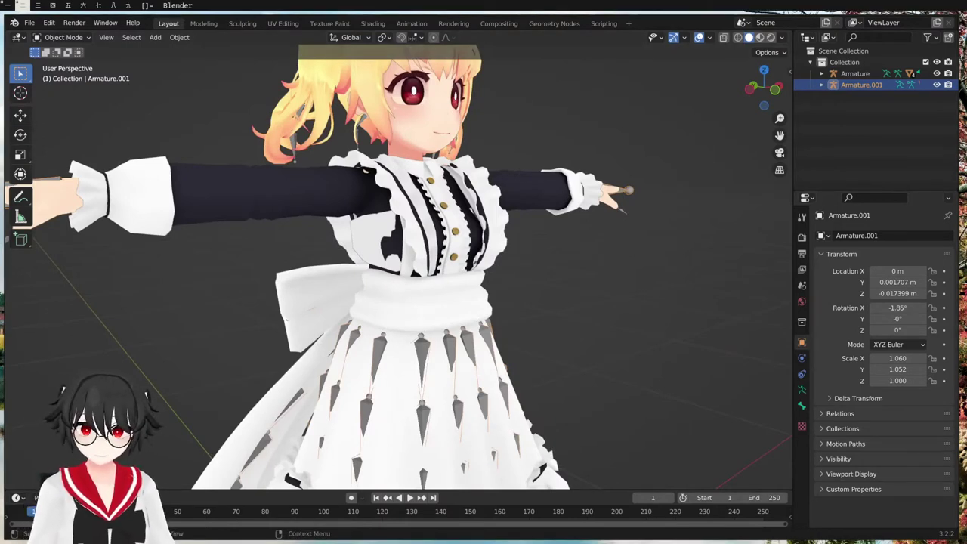
middle_drag(579, 175, 521, 209)
scroll(541, 209, up, 2)
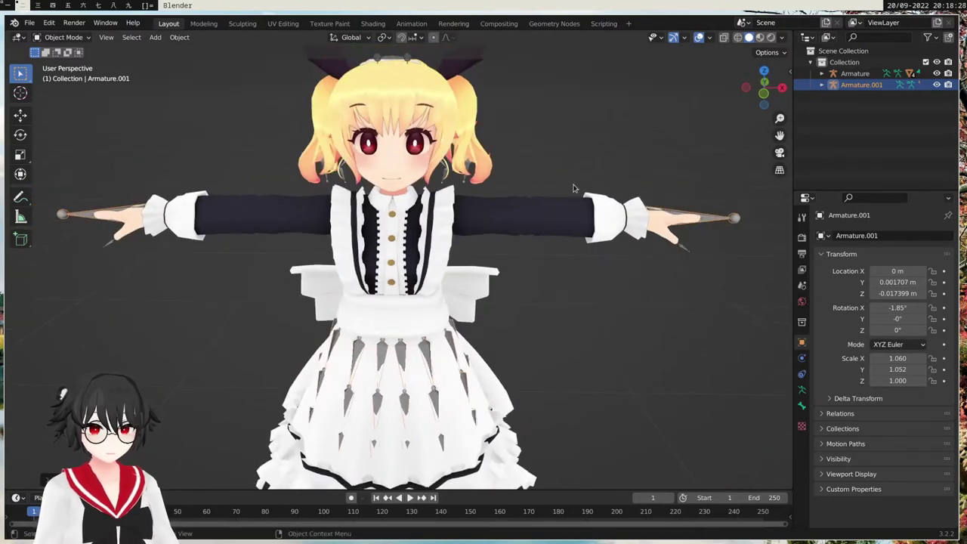
scroll(566, 260, down, 2)
mouse_move(575, 278)
middle_down()
mouse_move(529, 275)
mouse_move(573, 274)
middle_up()
shift+middle_drag(538, 179, 582, 207)
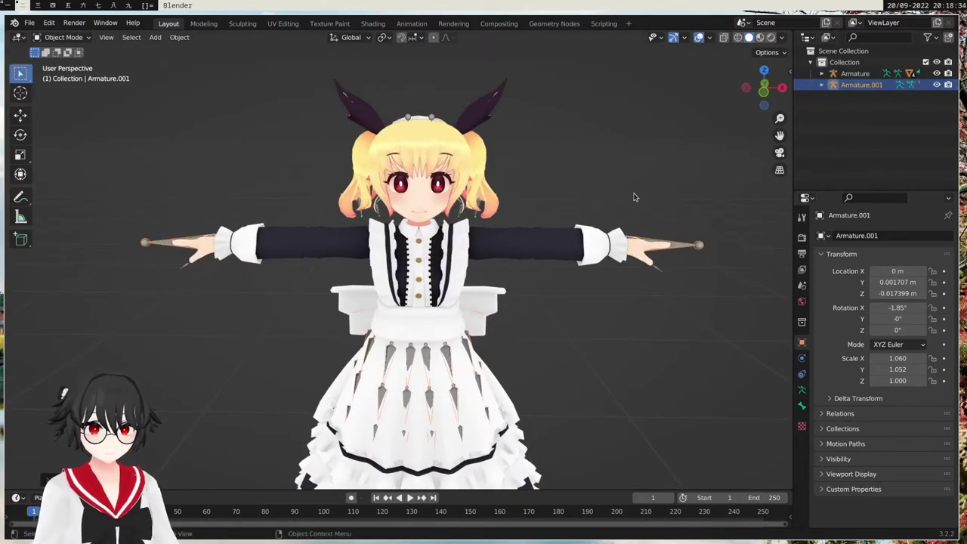
Rename the character's armature to Body and the outfit's armature to Maid.
click(822, 73)
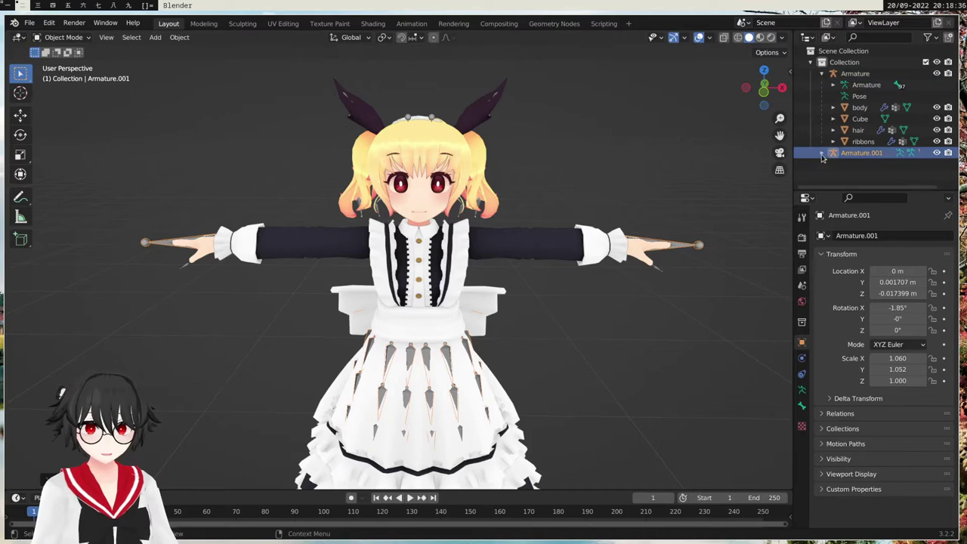
click(822, 154)
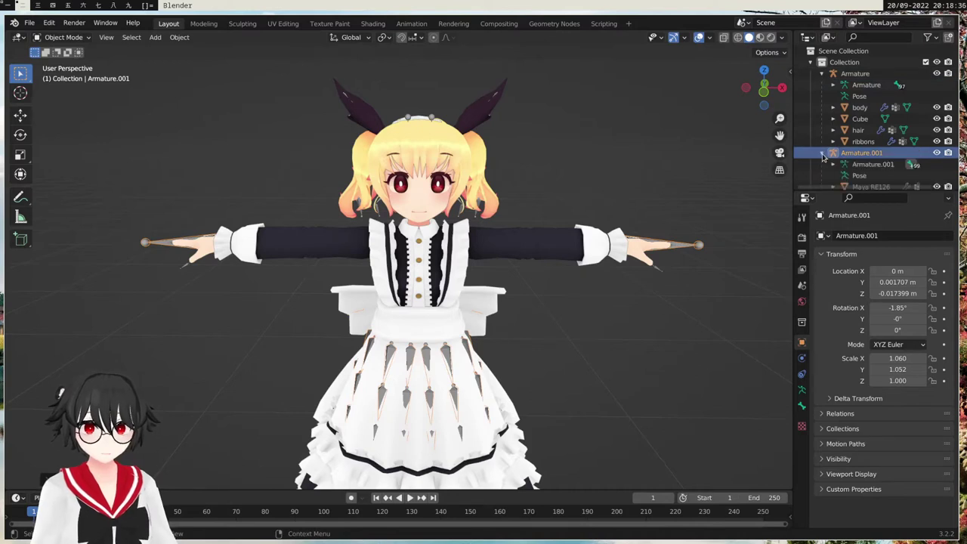
double_click(855, 73)
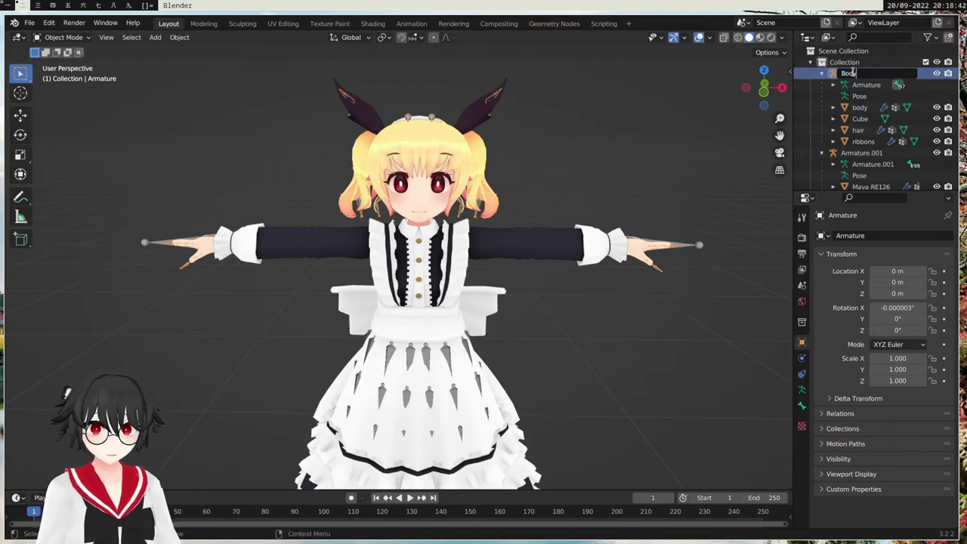
key(Return)
double_click(853, 73)
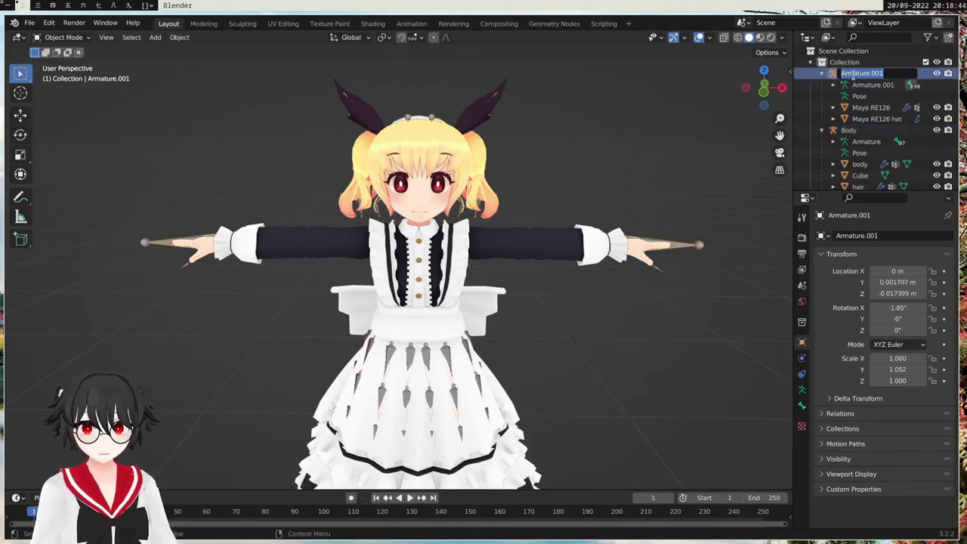
text(Maid)
key(Return)
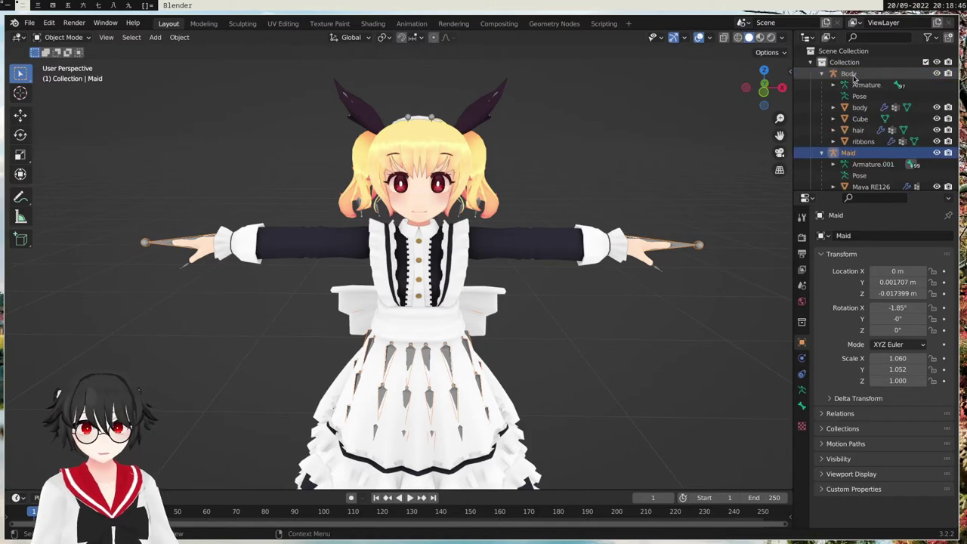
Hide the body, Cube, hair and ribbons meshes and both Maya RE126 outfit meshes, leaving only the armatures visible.
click(936, 107)
click(936, 130)
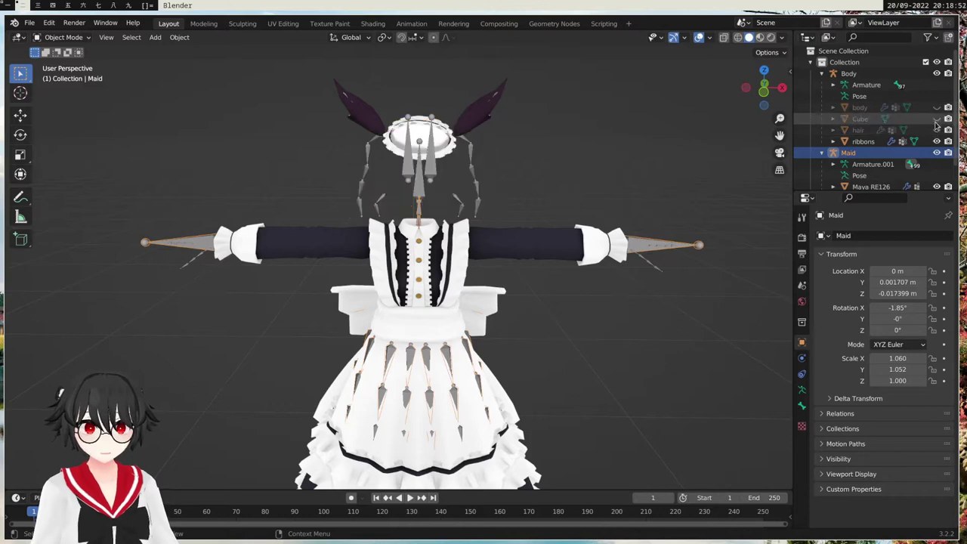
click(936, 119)
click(936, 141)
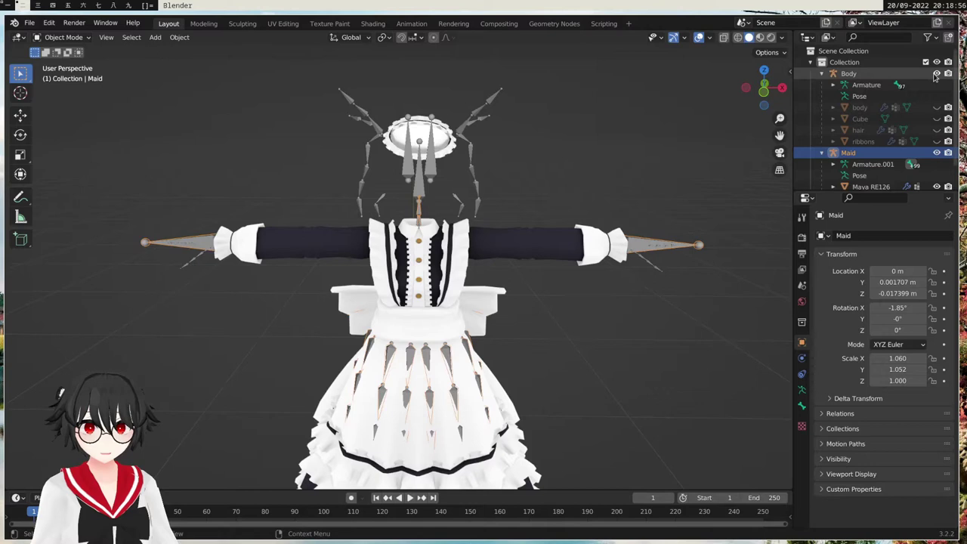
scroll(937, 144, down, 1)
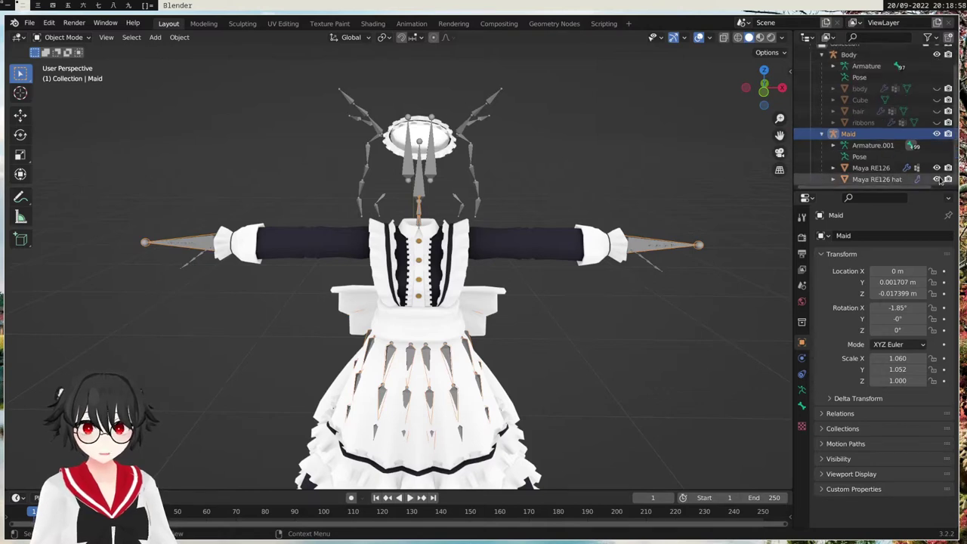
click(937, 179)
click(936, 168)
Compare the Body and Maid armatures' placement and apply all transforms to the Maid armature.
middle_drag(723, 244, 579, 246)
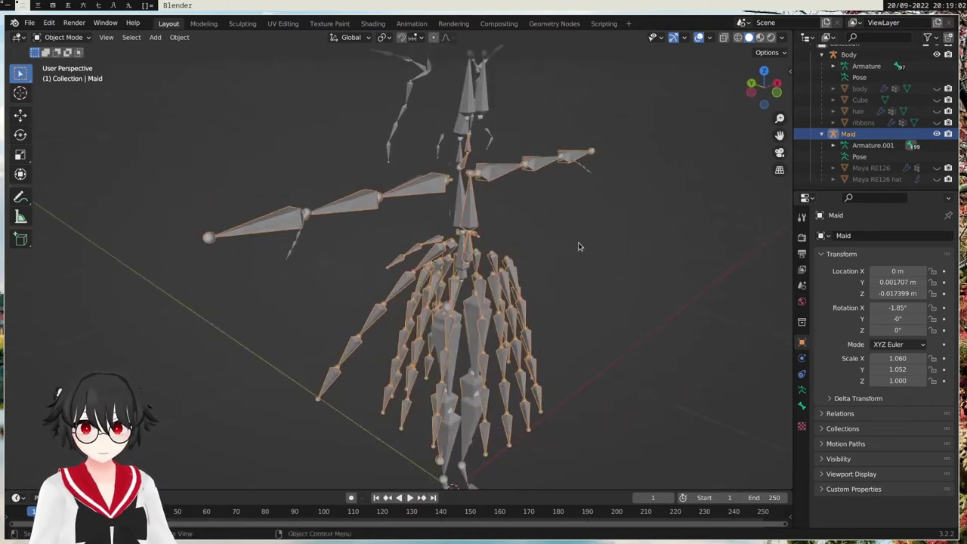
click(854, 55)
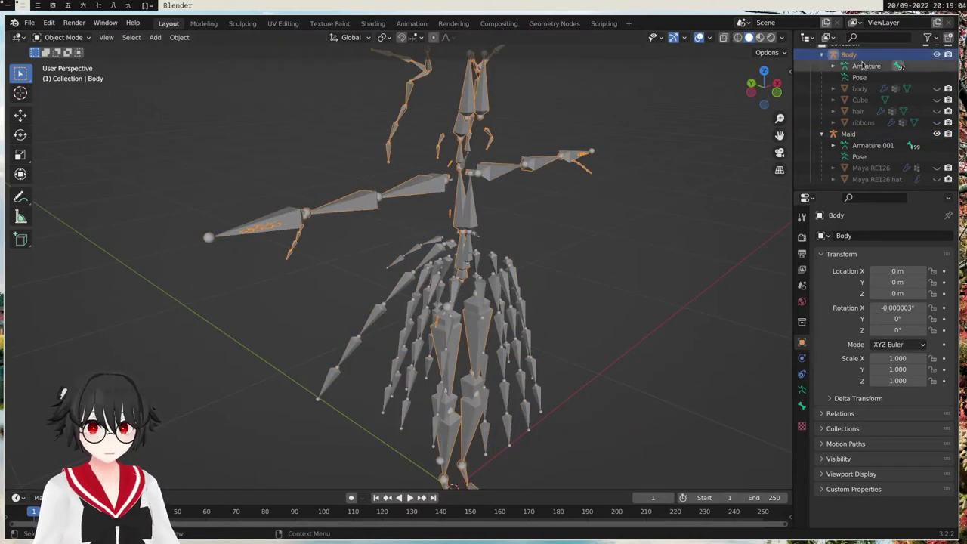
click(850, 136)
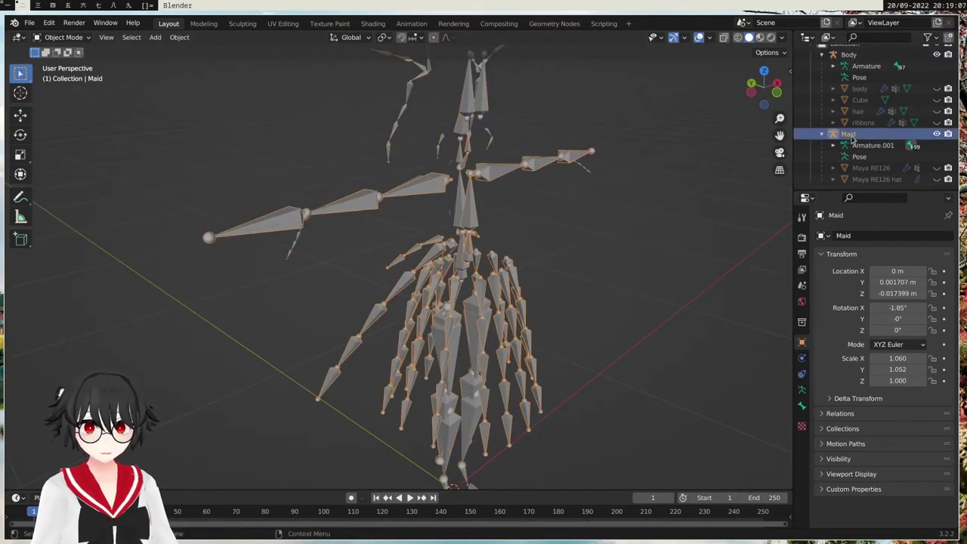
middle_drag(587, 198, 564, 227)
middle_drag(527, 200, 577, 207)
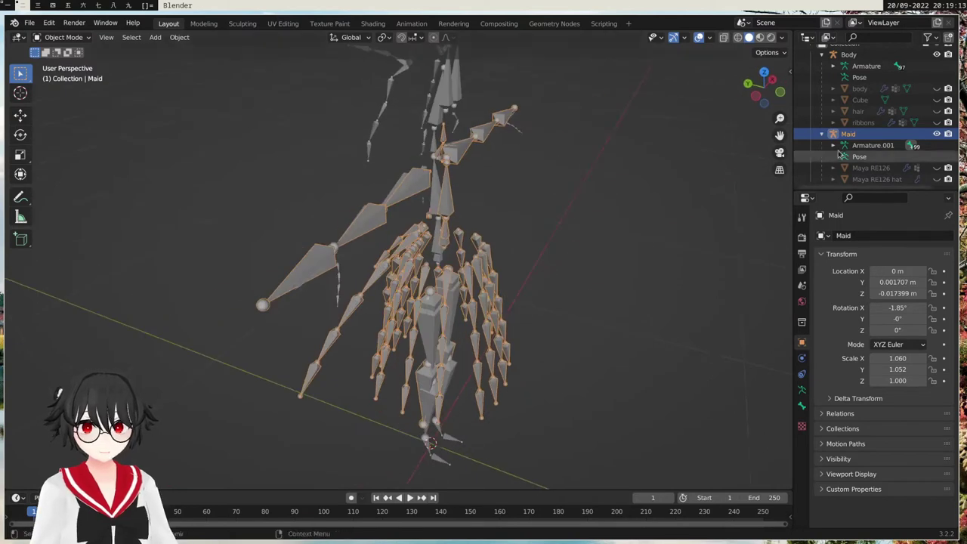
middle_drag(629, 184, 582, 178)
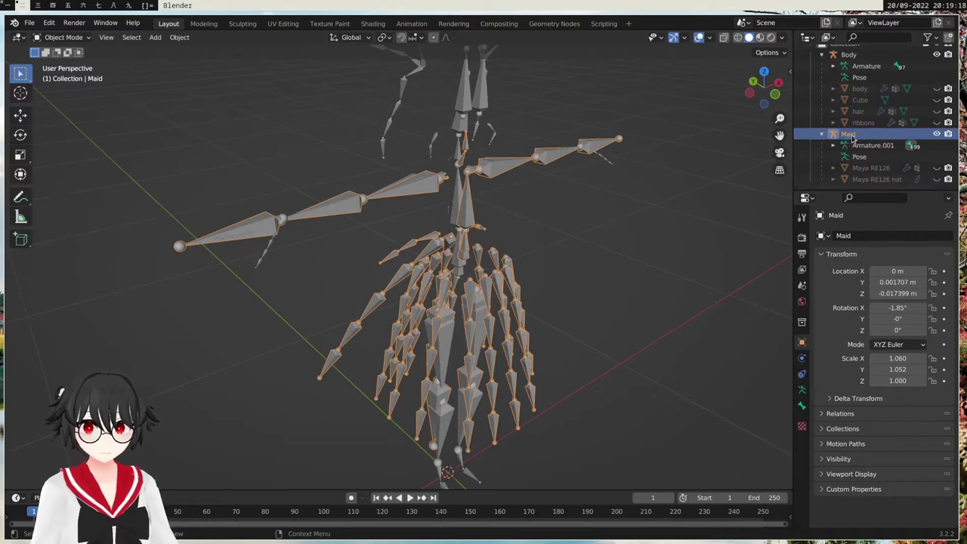
middle_drag(529, 215, 546, 217)
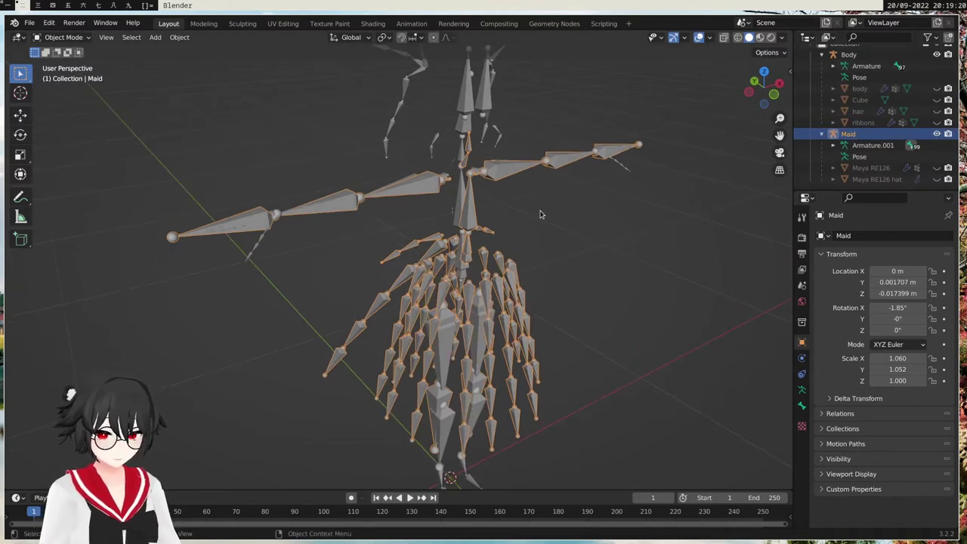
key(ctrl+a)
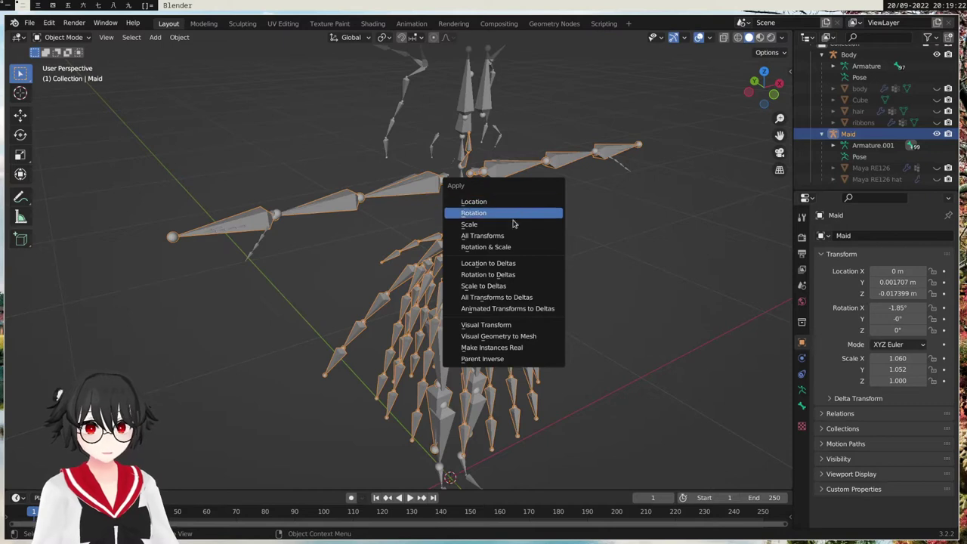
click(488, 239)
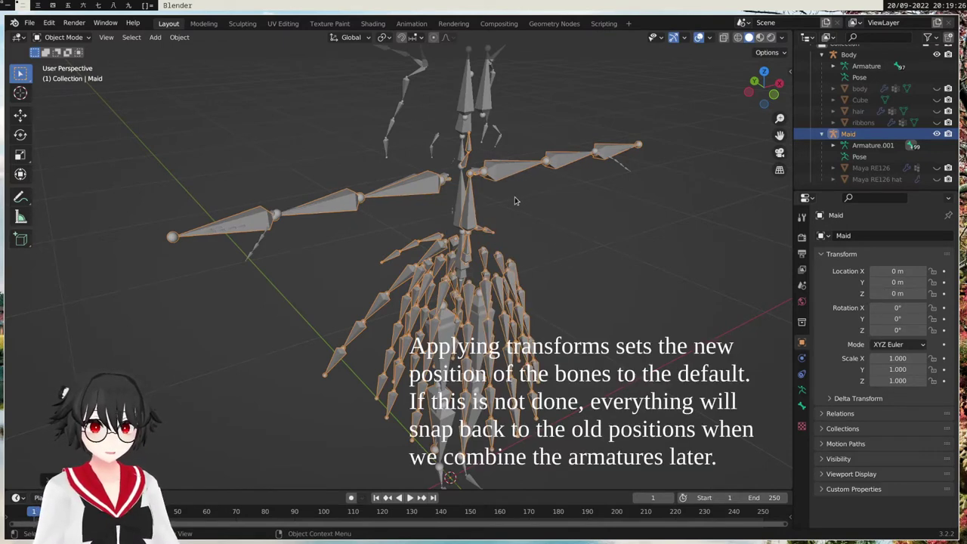
Try moving the Maid armature away from the body, and clear its location to restore the applied position.
middle_drag(587, 219, 563, 204)
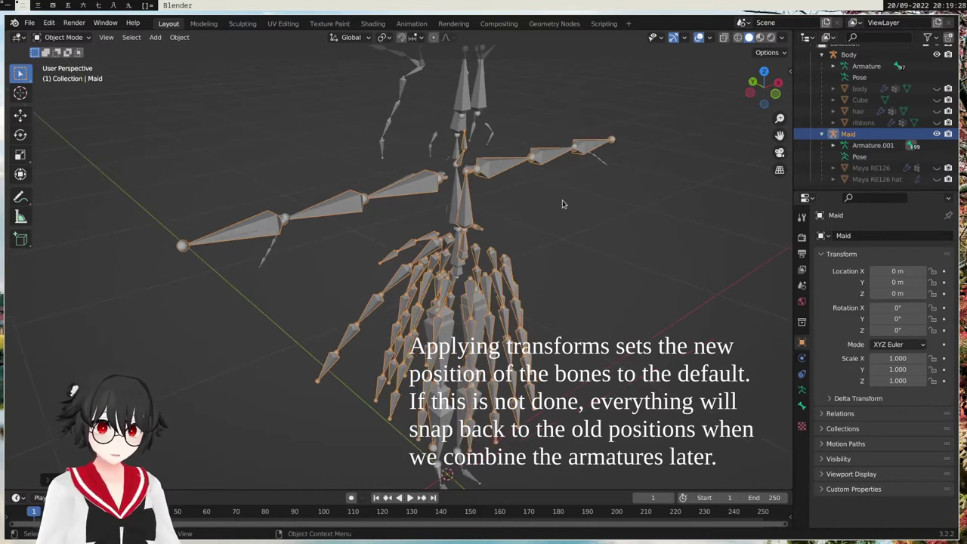
middle_drag(527, 226, 492, 171)
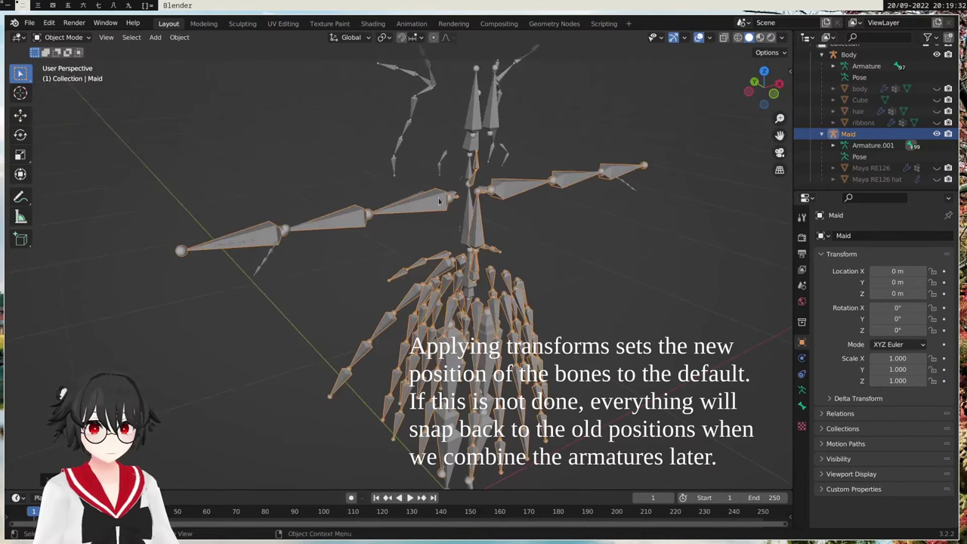
key(g)
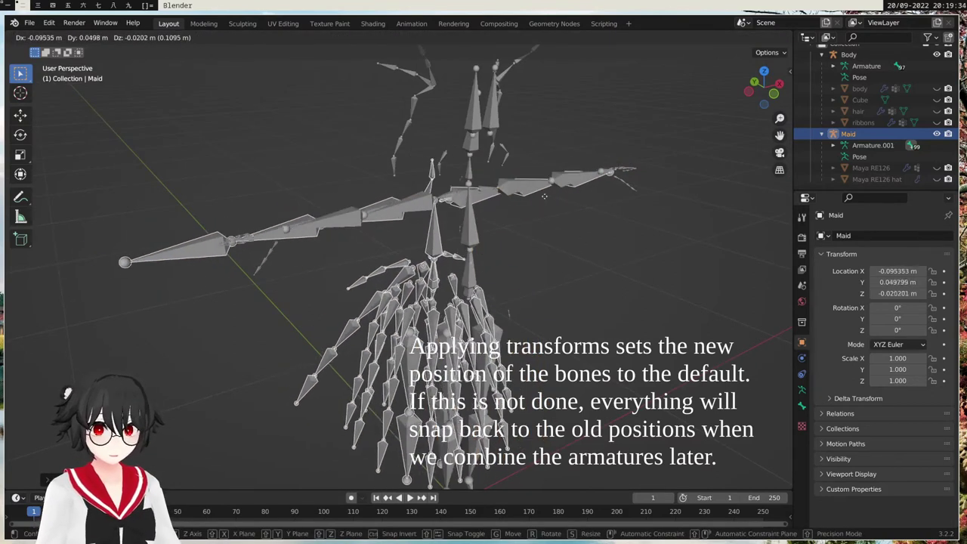
click(524, 197)
key(ctrl+a)
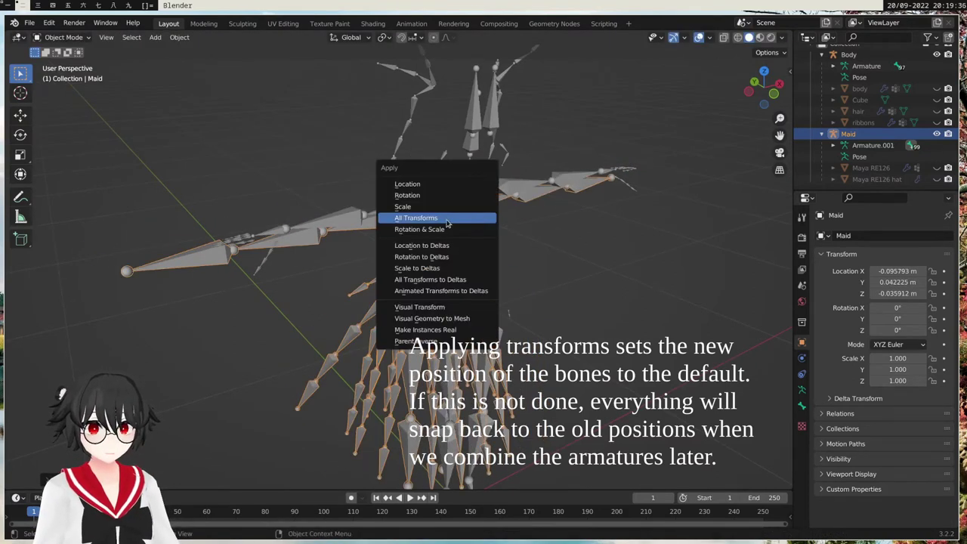
right_click(630, 247)
key(Escape)
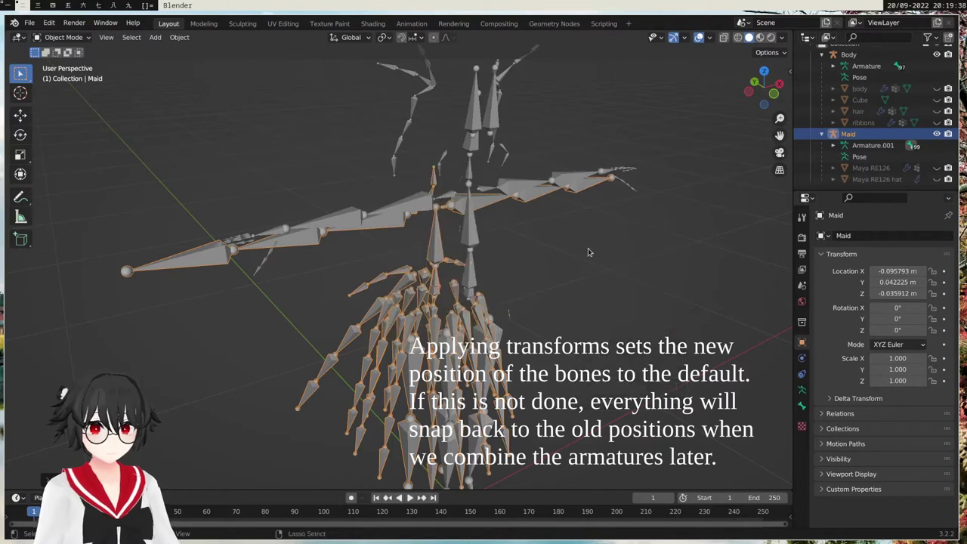
key(alt+g)
key(r)
right_click(626, 189)
middle_drag(626, 192, 533, 208)
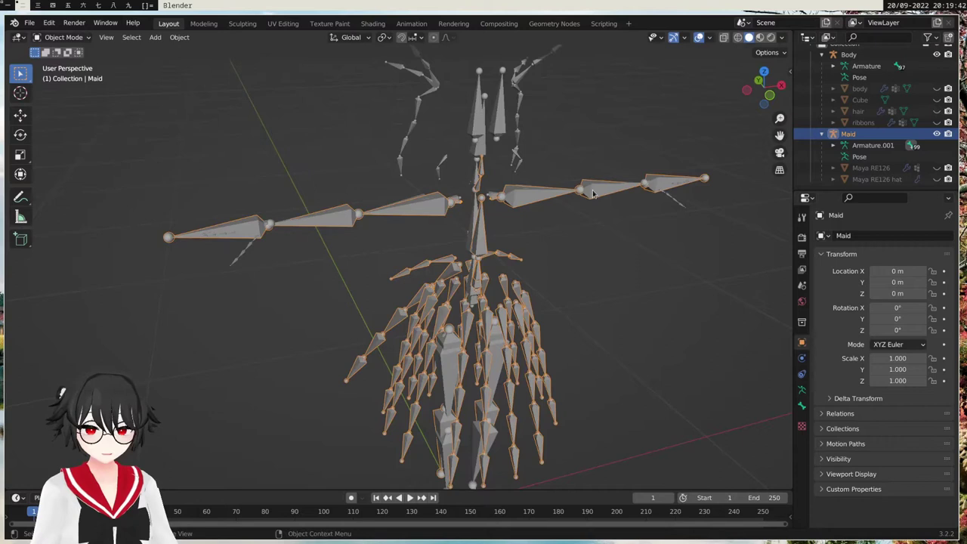
key(ctrl+a)
click(648, 274)
Examine where the Maid armature's torso and arm bones duplicate those of the Body armature.
middle_drag(596, 240, 574, 194)
click(847, 134)
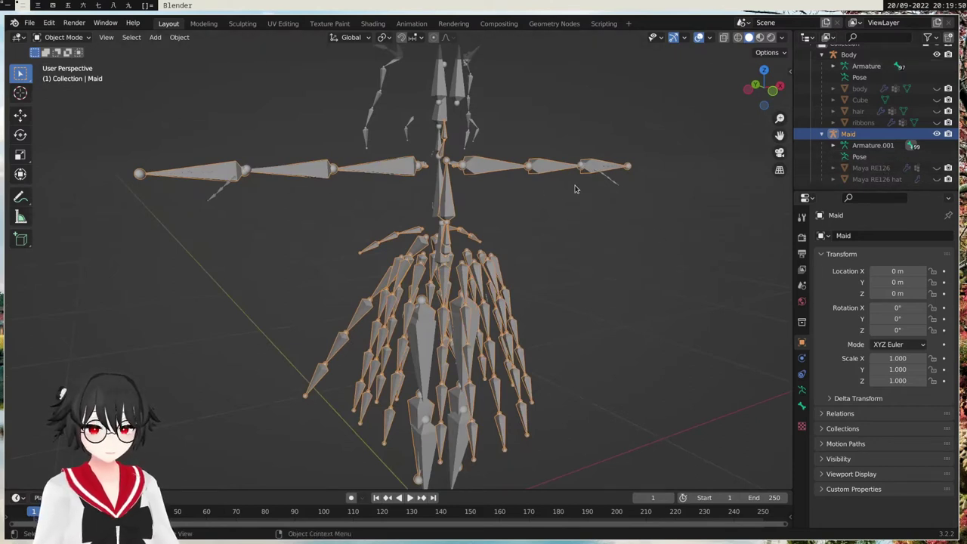
middle_drag(499, 197, 529, 196)
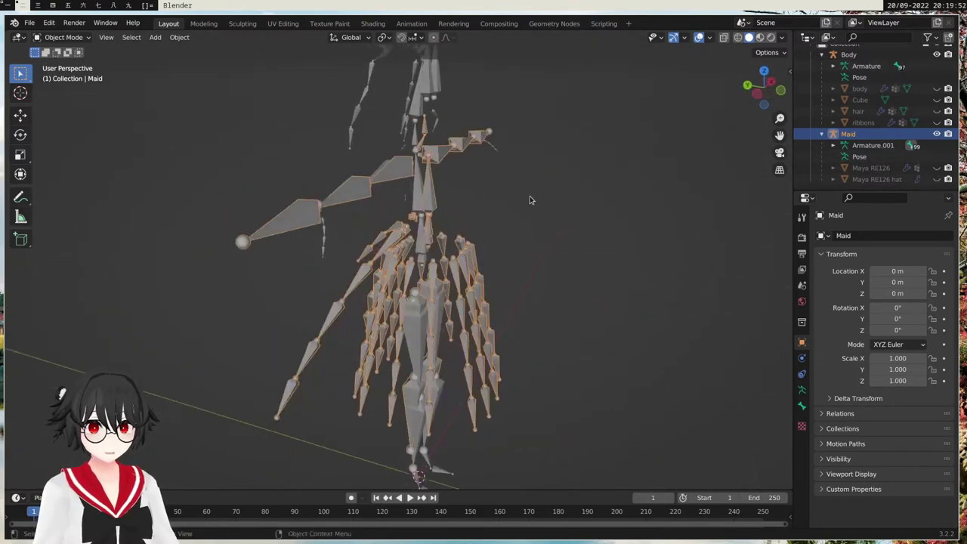
middle_drag(451, 178, 425, 184)
scroll(495, 153, up, 3)
middle_drag(494, 153, 389, 265)
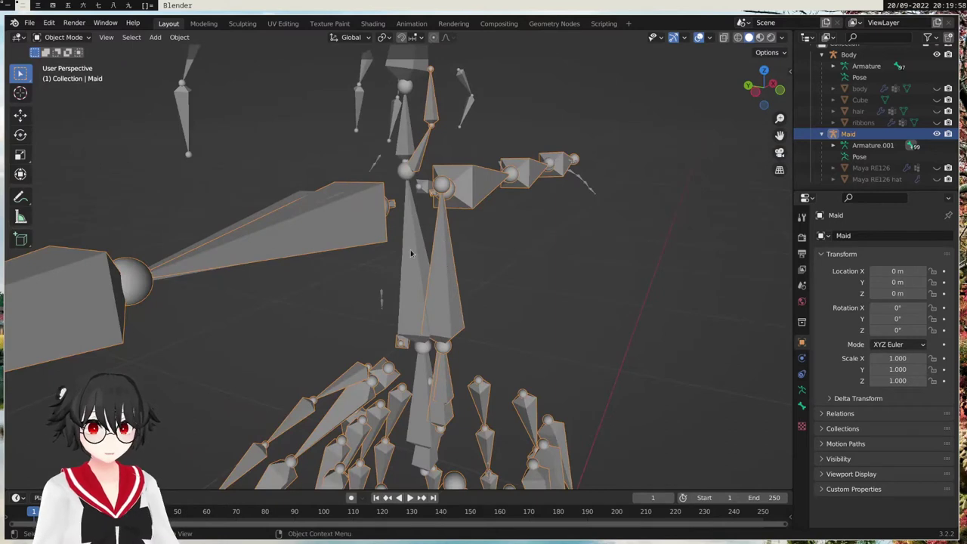
click(409, 269)
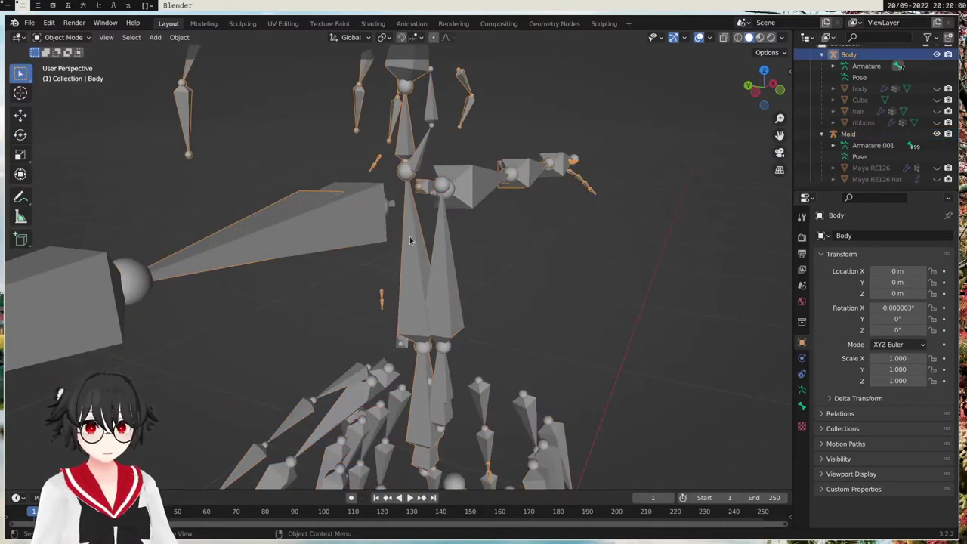
middle_drag(513, 221, 467, 221)
click(405, 212)
click(386, 208)
click(392, 218)
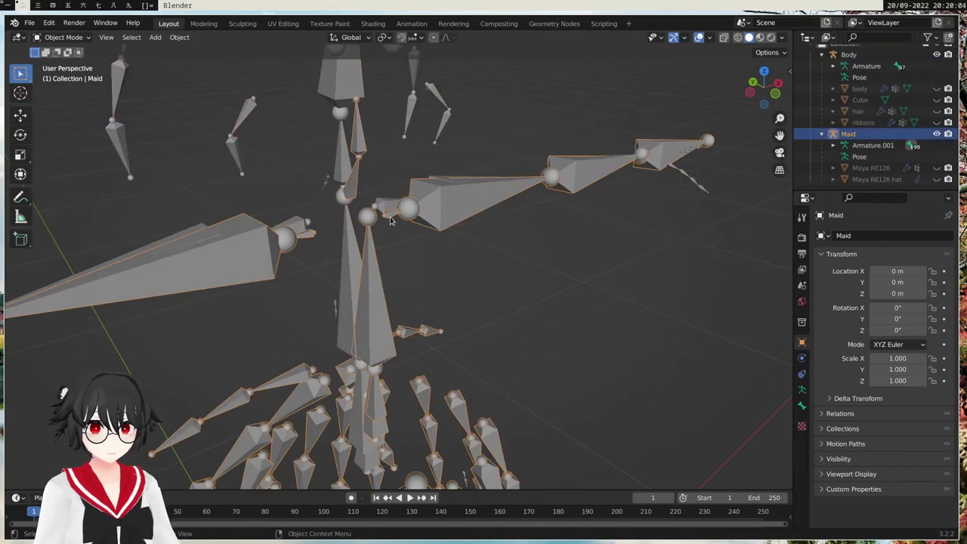
middle_drag(396, 260, 431, 259)
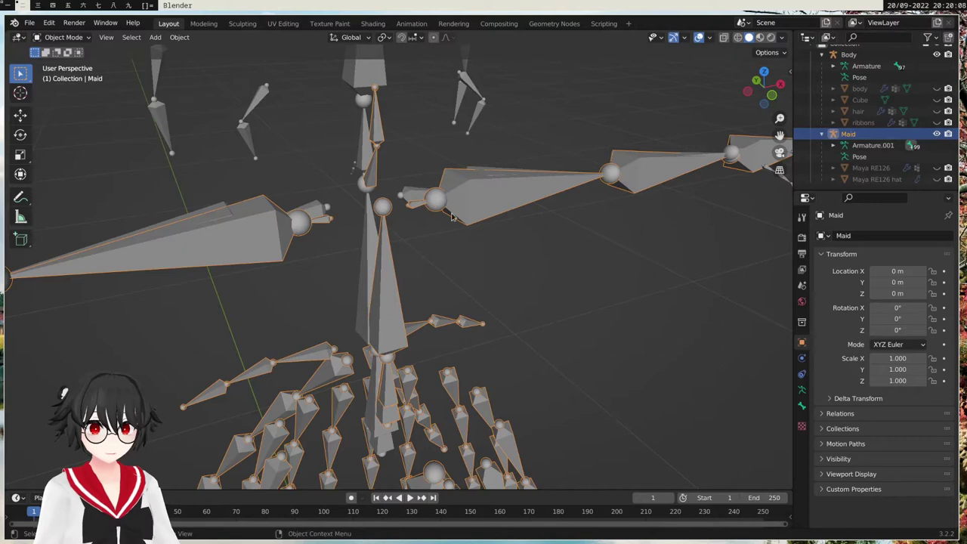
click(849, 54)
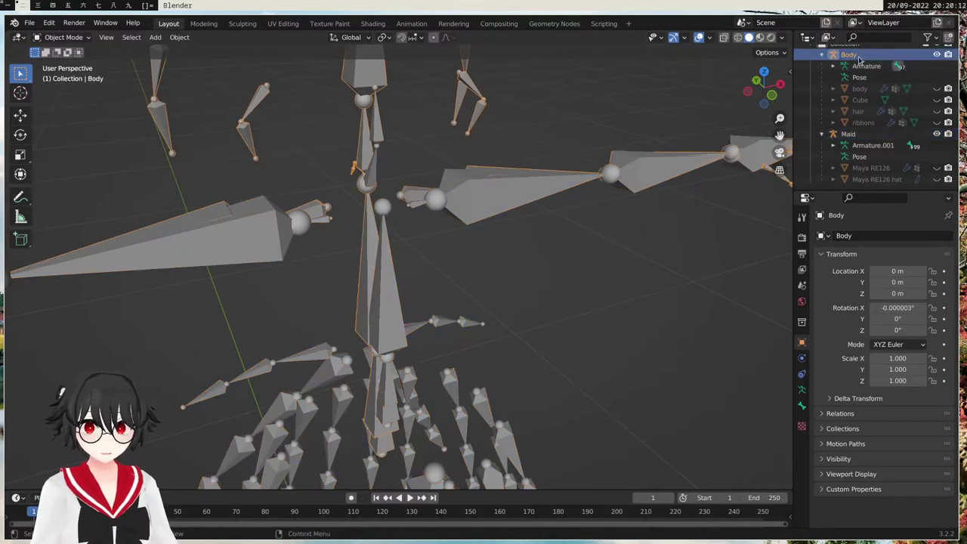
click(863, 133)
middle_drag(748, 155, 683, 166)
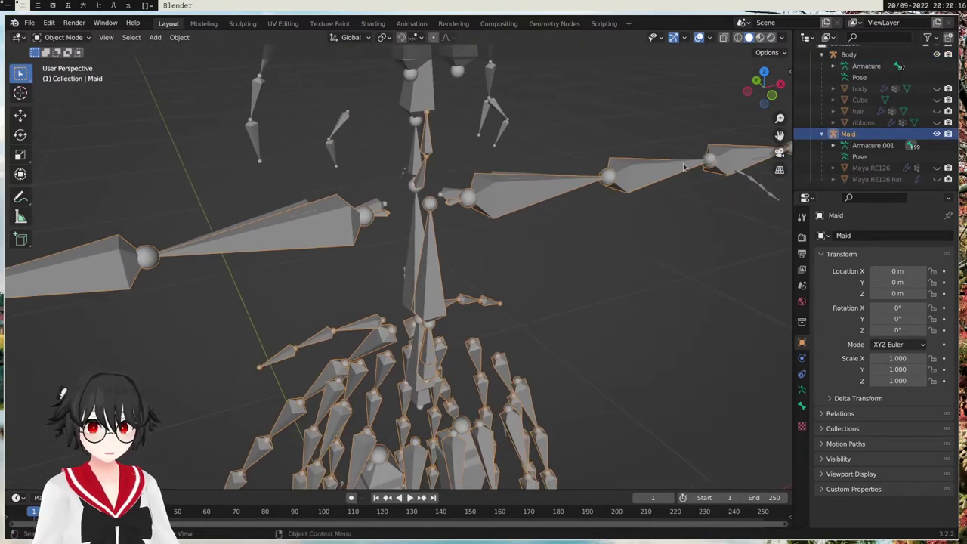
middle_drag(590, 237, 591, 222)
Enter Edit Mode on the Maid armature and delete its head and neck bones.
key(Tab)
middle_drag(477, 203, 468, 151)
click(484, 180)
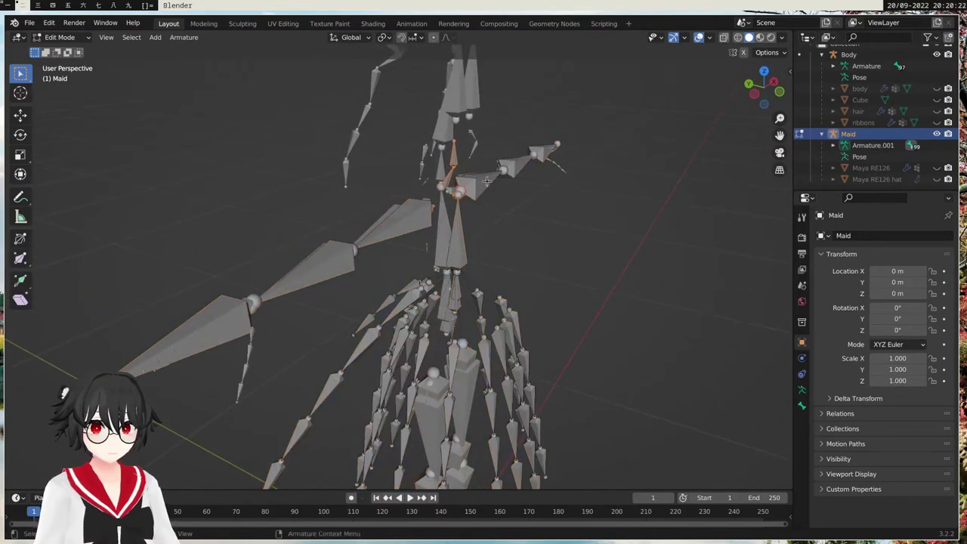
scroll(478, 149, up, 5)
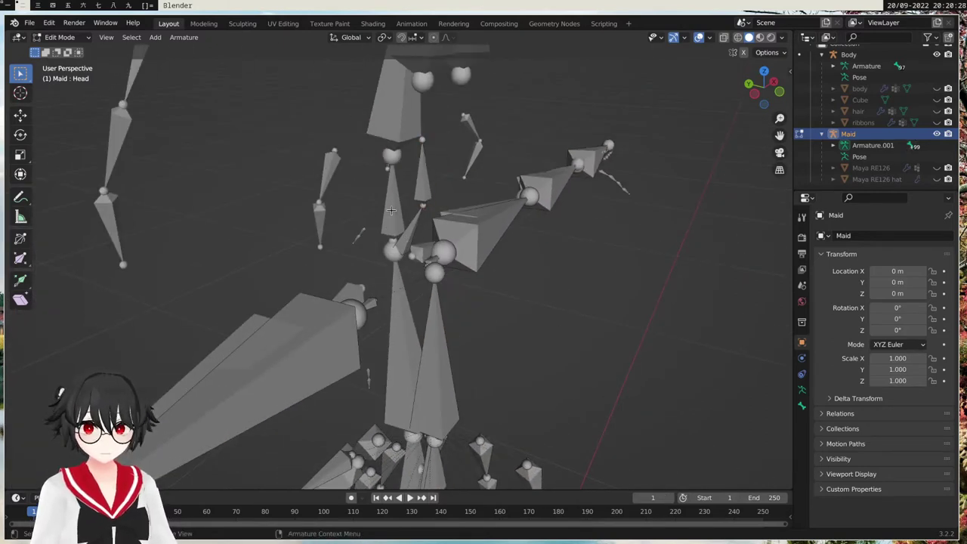
scroll(391, 210, down, 5)
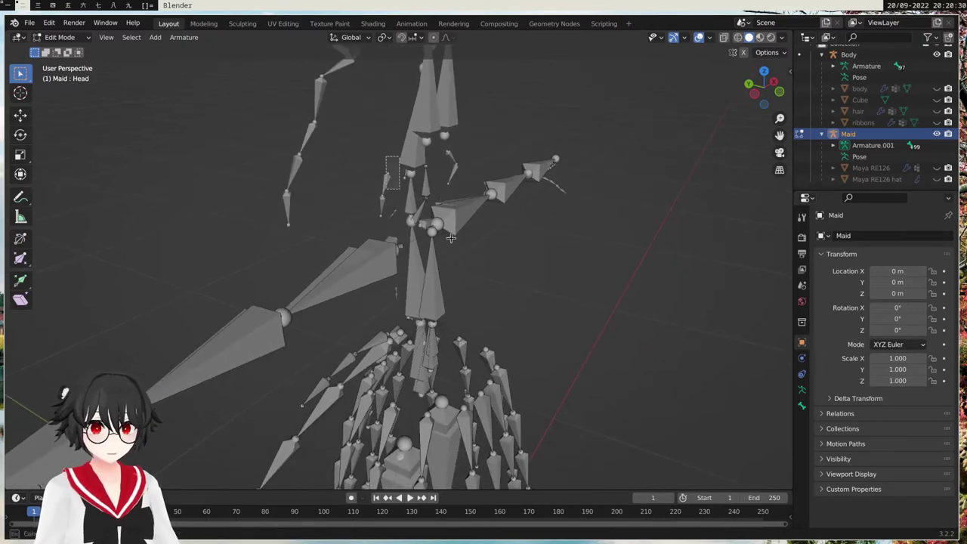
drag(451, 238, 476, 232)
key(x)
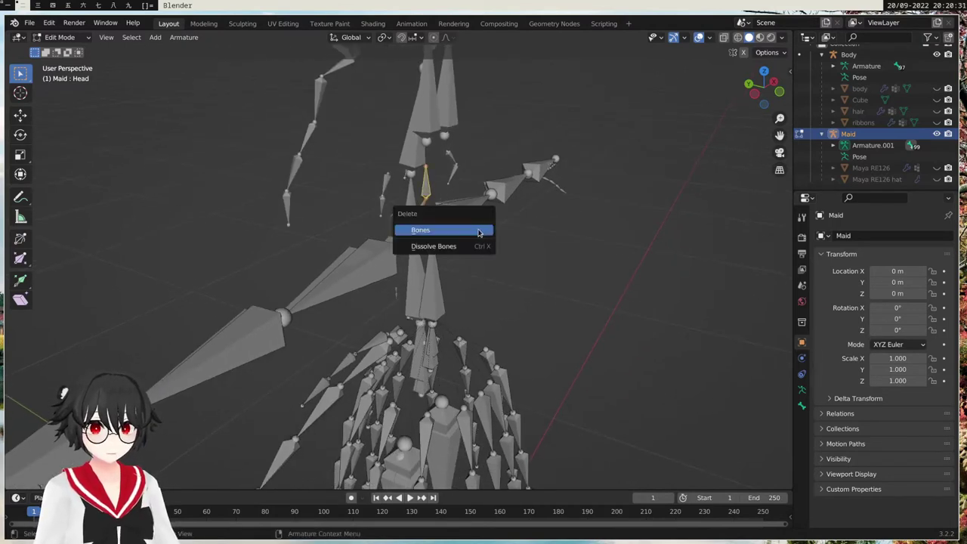
click(479, 231)
Delete the arm bones on both sides of the Maid armature.
drag(380, 134, 596, 234)
key(x)
click(592, 230)
middle_drag(650, 206, 314, 209)
drag(78, 199, 641, 253)
key(x)
click(615, 277)
Delete the Maid armature's three central torso bones, from the chest down to the hips.
middle_drag(616, 276, 583, 225)
scroll(583, 225, up, 3)
shift+middle_drag(583, 225, 438, 240)
click(439, 223)
key(x)
click(439, 210)
middle_drag(503, 210, 453, 258)
click(451, 259)
key(x)
click(452, 260)
click(438, 277)
key(x)
click(449, 287)
middle_drag(449, 287, 514, 272)
Delete the right and left upper leg bones of the Maid armature.
click(390, 198)
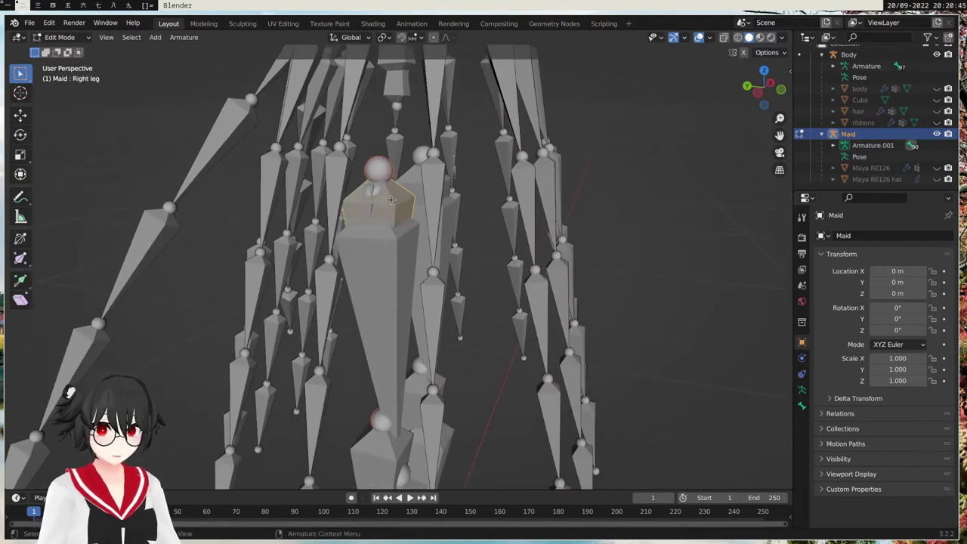
middle_drag(386, 237, 398, 244)
key(x)
click(399, 244)
click(405, 198)
key(x)
click(405, 199)
Delete both lower leg bones of the Maid armature, keeping the skirt bones.
shift+middle_drag(408, 391, 442, 224)
click(377, 275)
key(x)
click(377, 274)
click(401, 249)
key(x)
click(401, 247)
click(453, 187)
drag(503, 249, 426, 369)
click(527, 234)
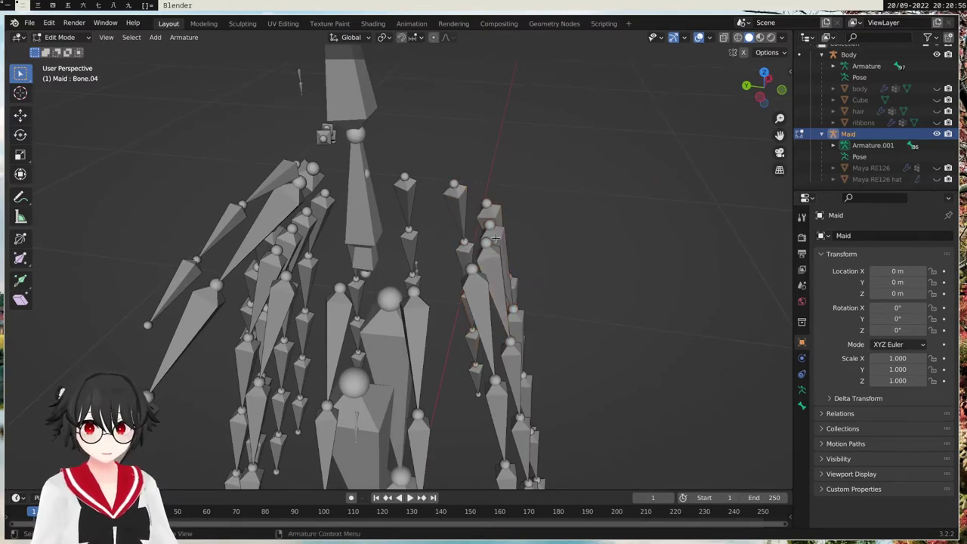
Unhide the Maya RE126 and Maya RE126 hat meshes together with the ribbons, hair and body meshes.
middle_drag(495, 238, 208, 190)
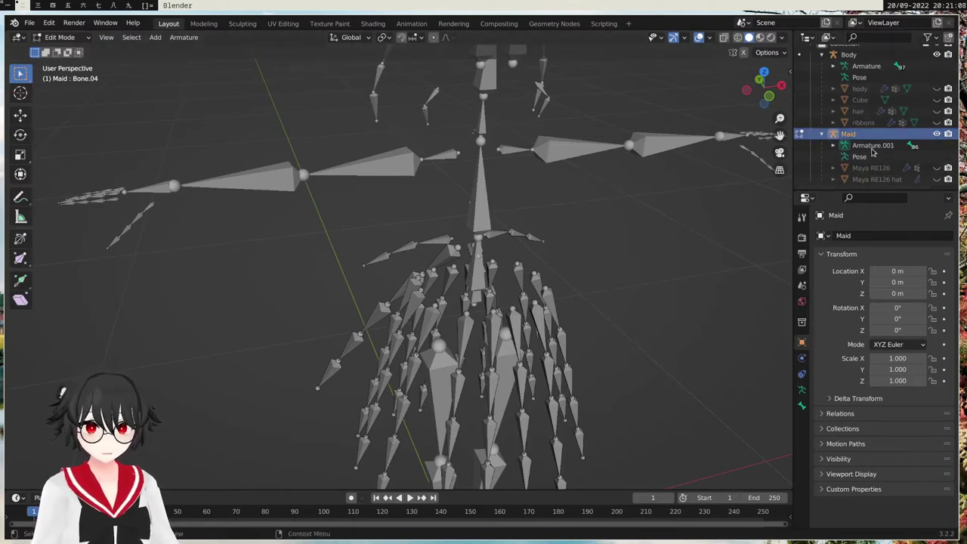
click(936, 167)
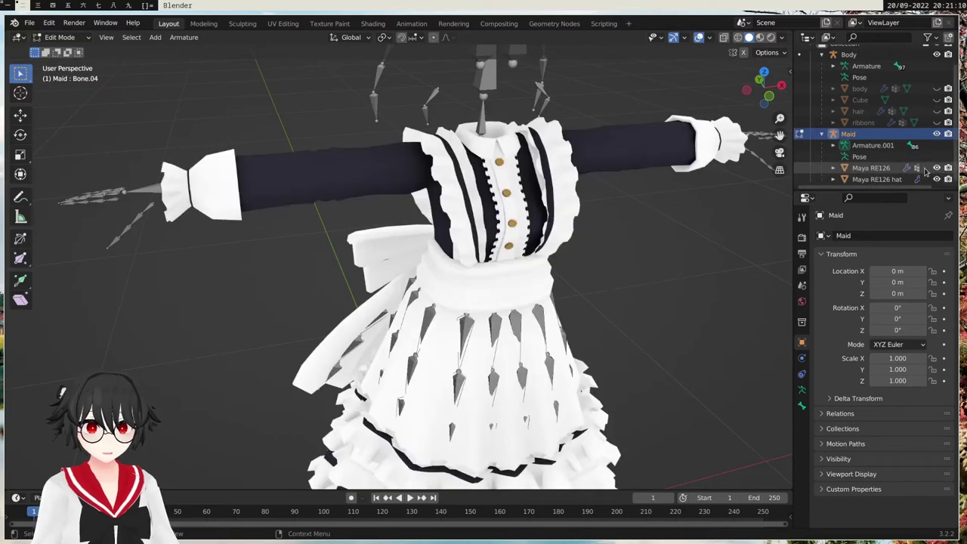
click(937, 179)
scroll(561, 232, up, 2)
middle_drag(562, 232, 589, 219)
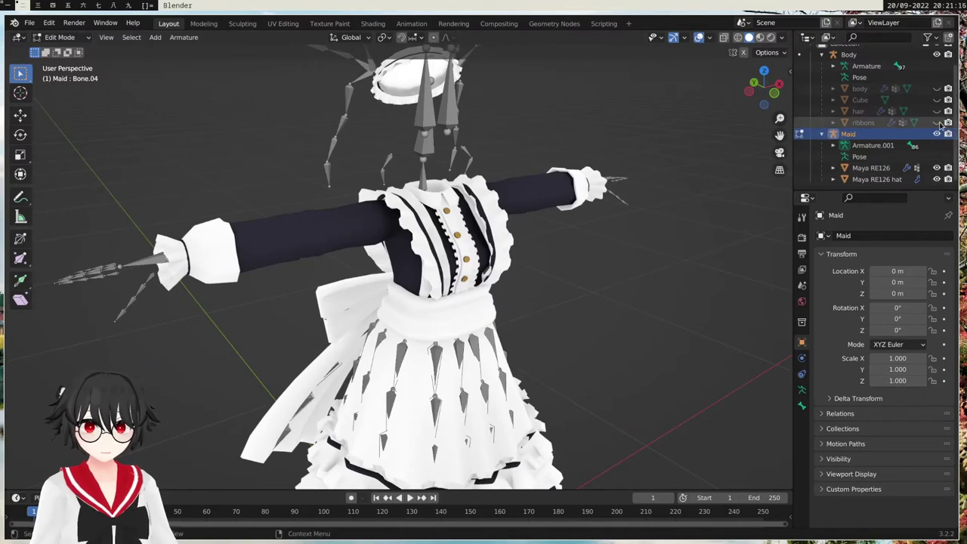
click(938, 122)
click(937, 111)
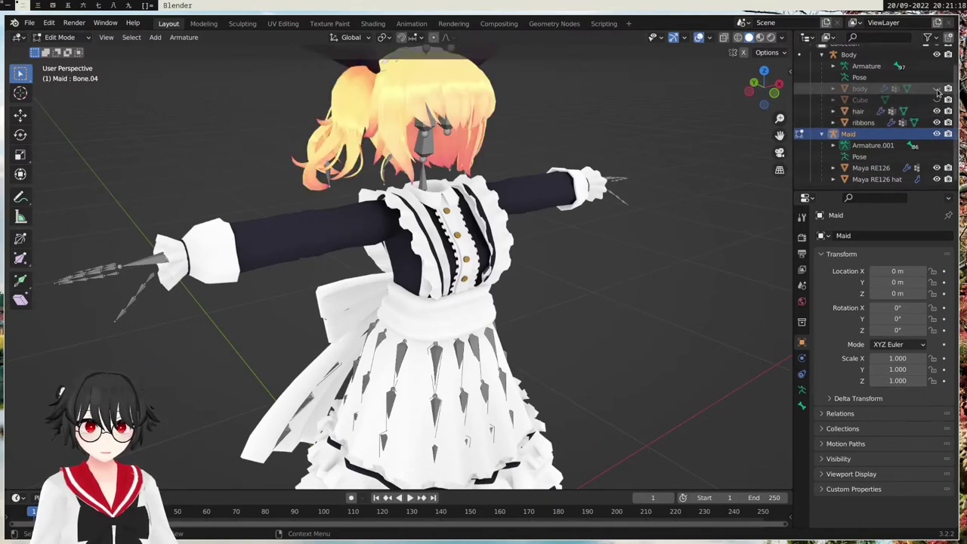
click(937, 90)
middle_drag(610, 164, 577, 164)
shift+middle_drag(574, 231, 606, 248)
scroll(597, 219, down, 2)
Leave bone editing on the Maid armature and return to Object Mode.
key(Tab)
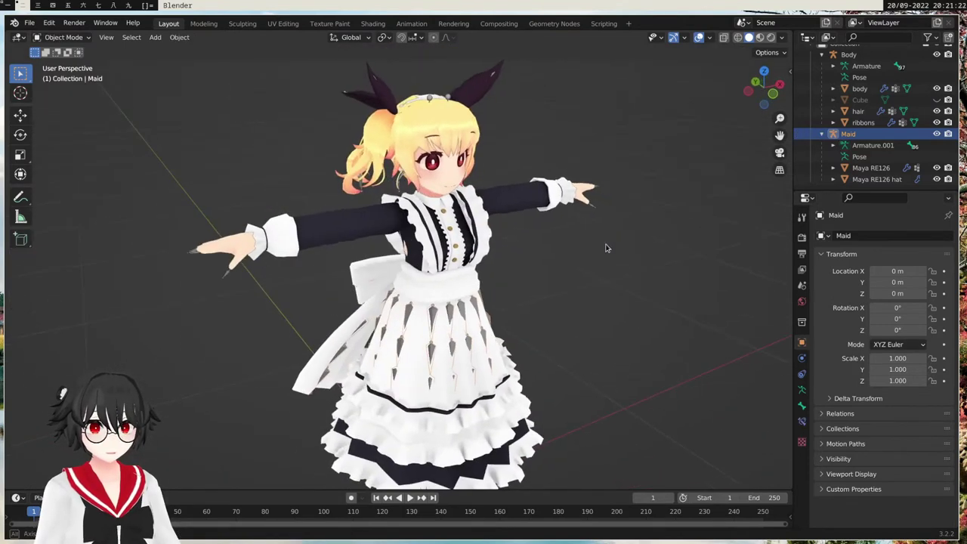
key(Tab)
key(Tab)
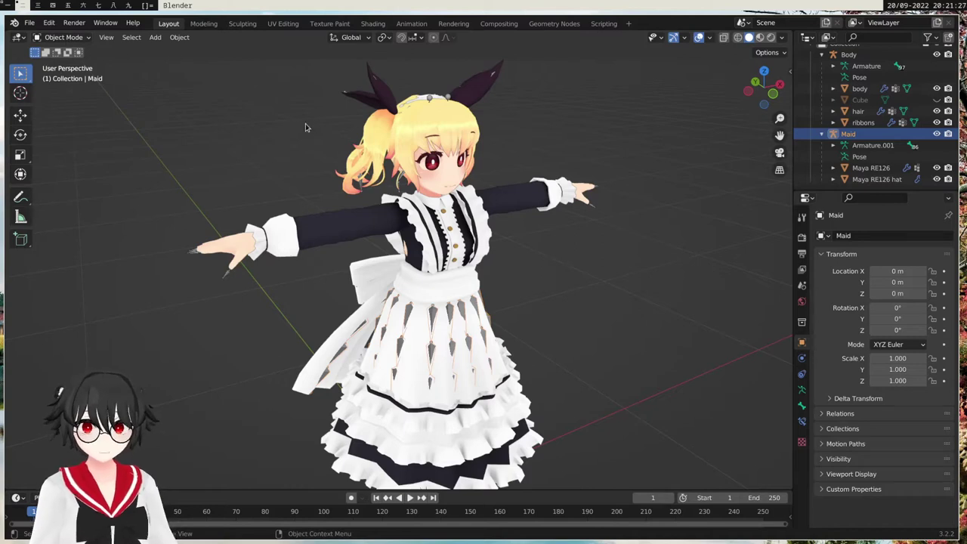
click(76, 41)
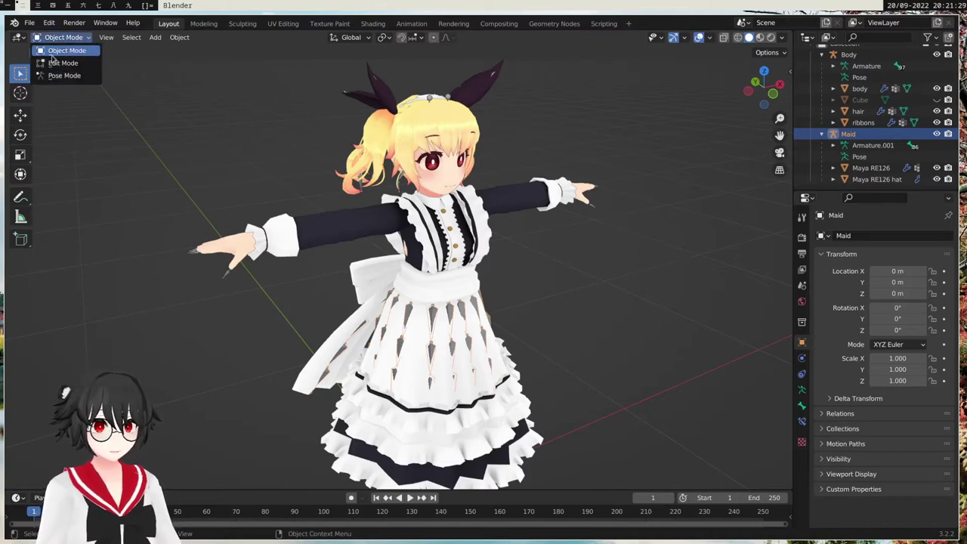
click(62, 53)
middle_drag(446, 181, 500, 157)
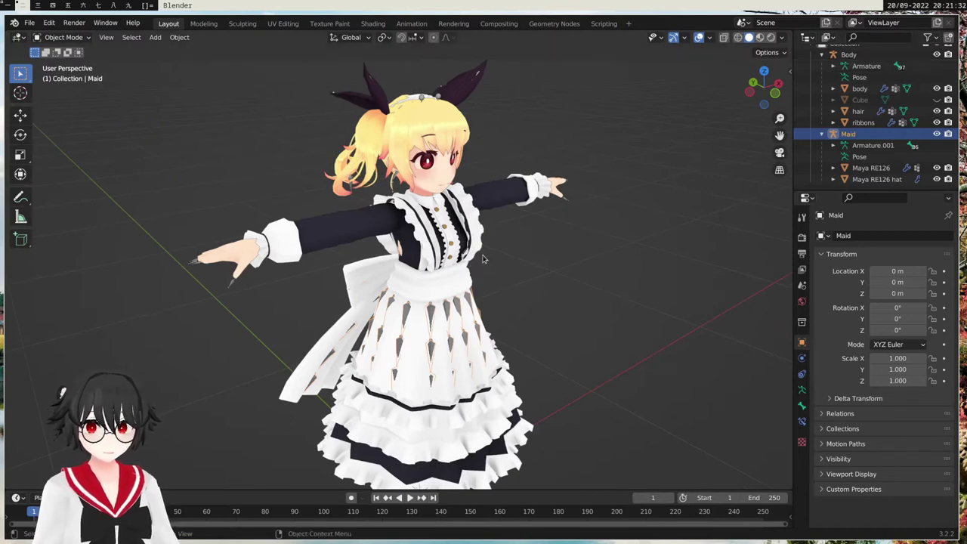
Join the Maid armature into the Body armature, keeping Body as the active object.
scroll(865, 76, up, 2)
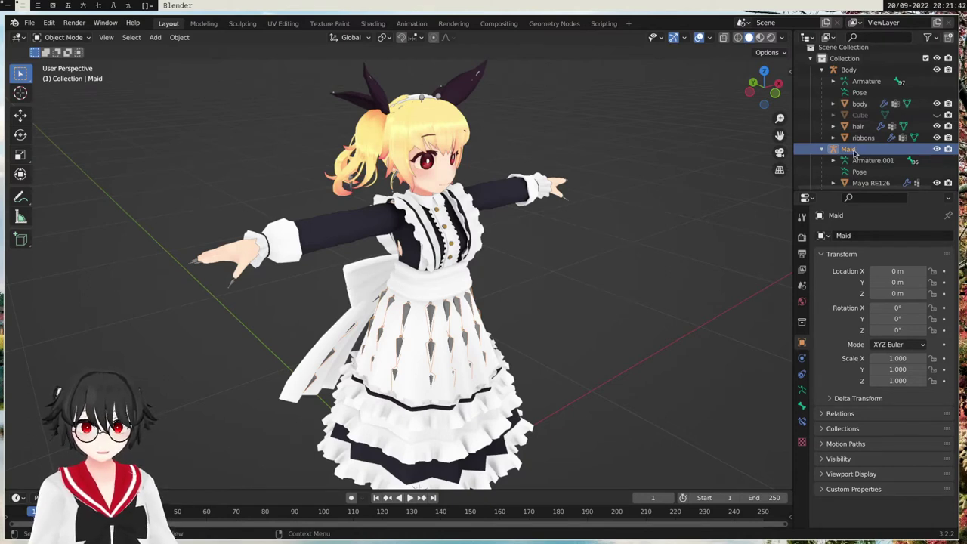
click(857, 72)
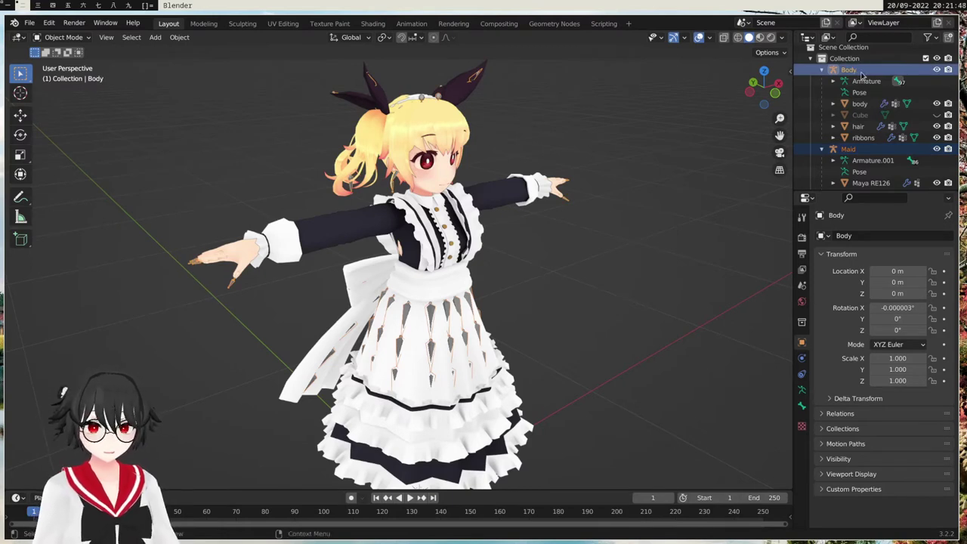
key(g)
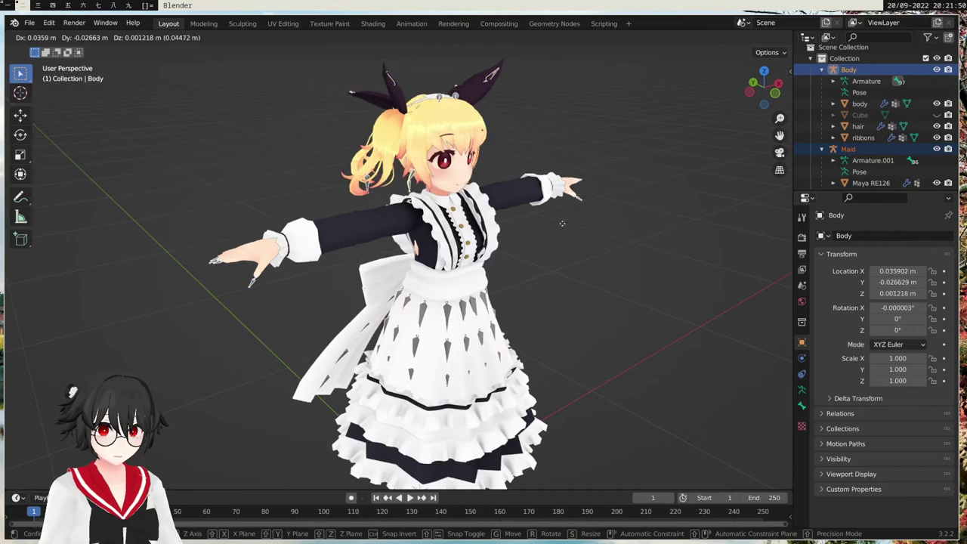
right_click(535, 218)
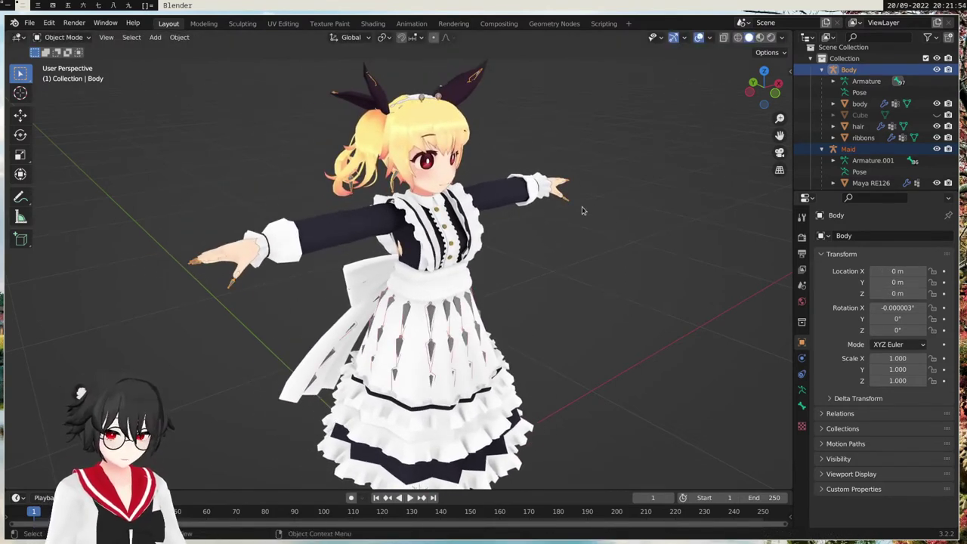
click(180, 37)
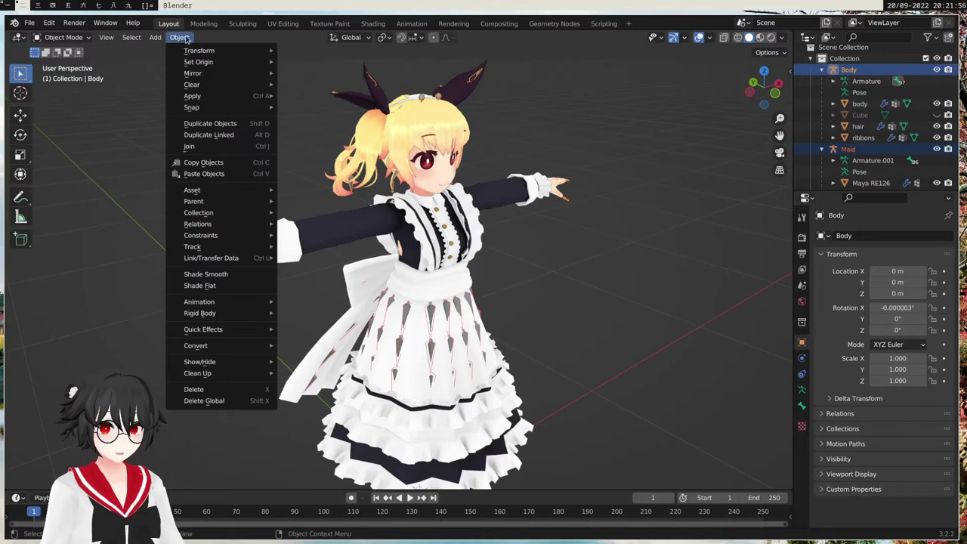
click(203, 147)
middle_drag(527, 181, 465, 195)
scroll(862, 81, up, 1)
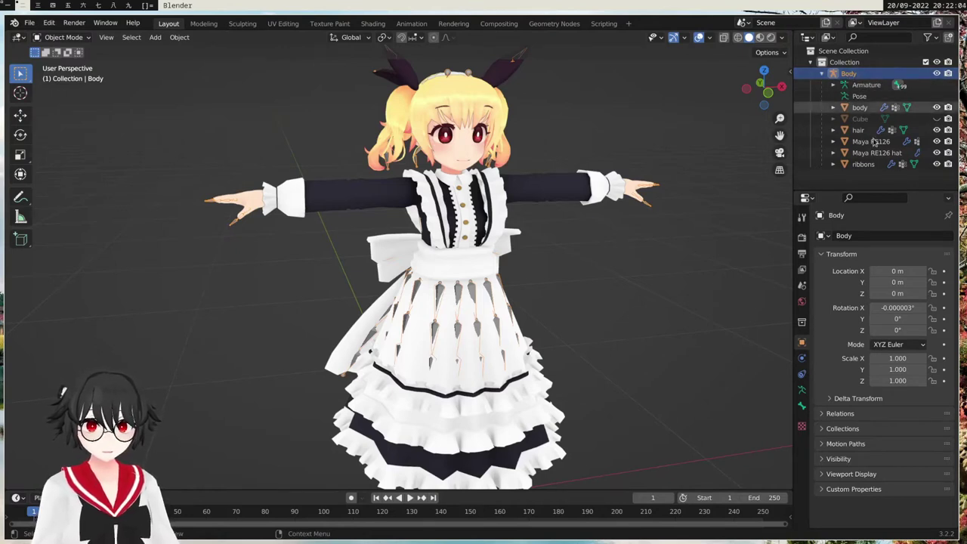
Rename the joined Body armature object to "Armature".
double_click(849, 73)
text(Armature)
key(Return)
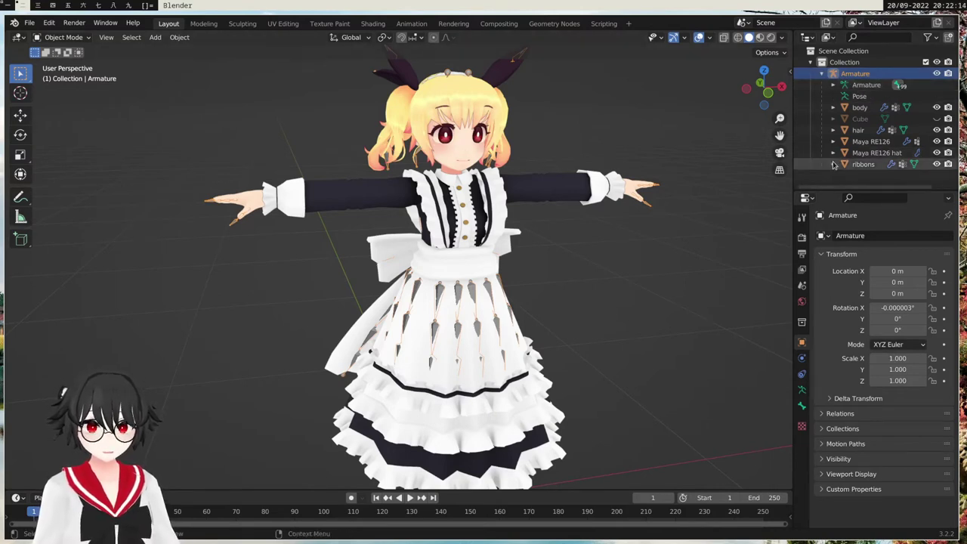
scroll(532, 271, down, 2)
scroll(550, 262, up, 1)
middle_drag(549, 263, 576, 190)
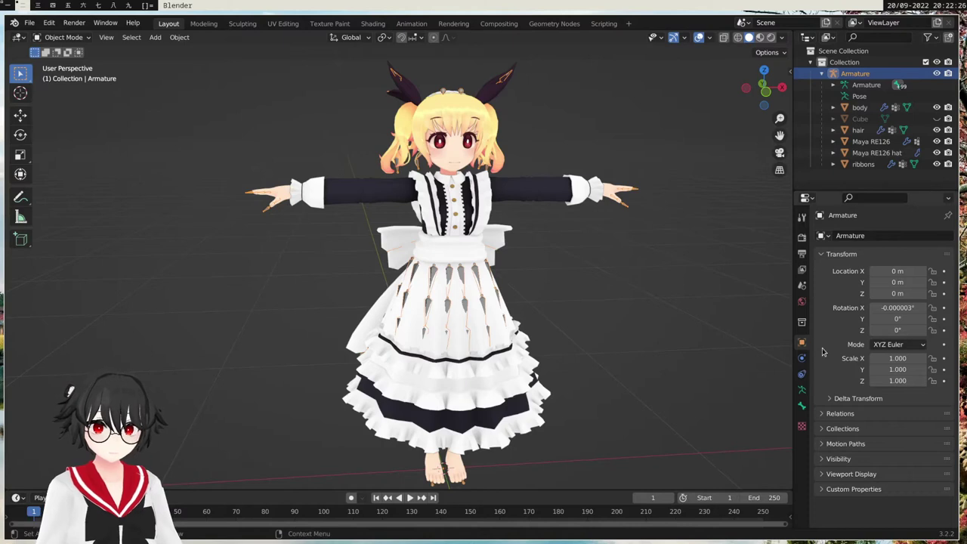
Set the armature's viewport display to In Front so its bones are drawn over the meshes.
click(802, 390)
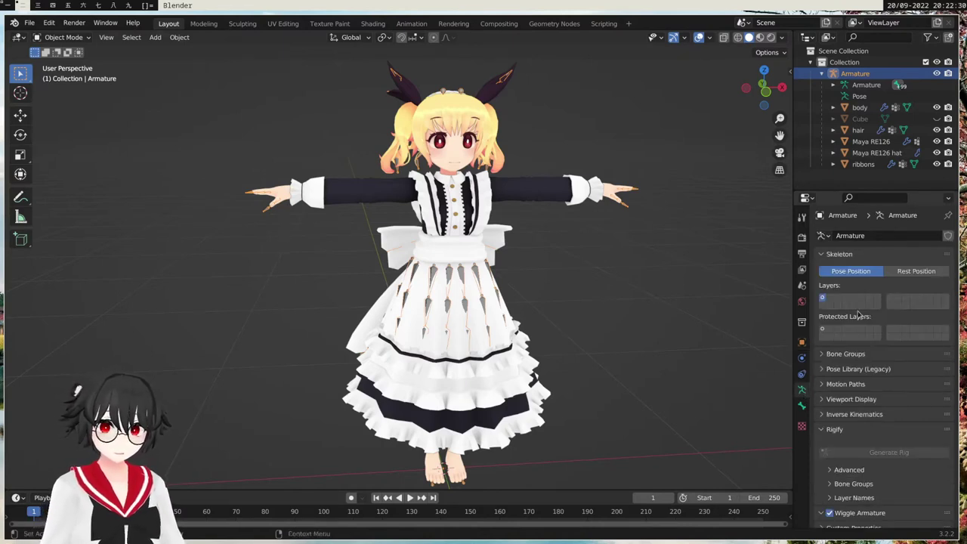
click(826, 400)
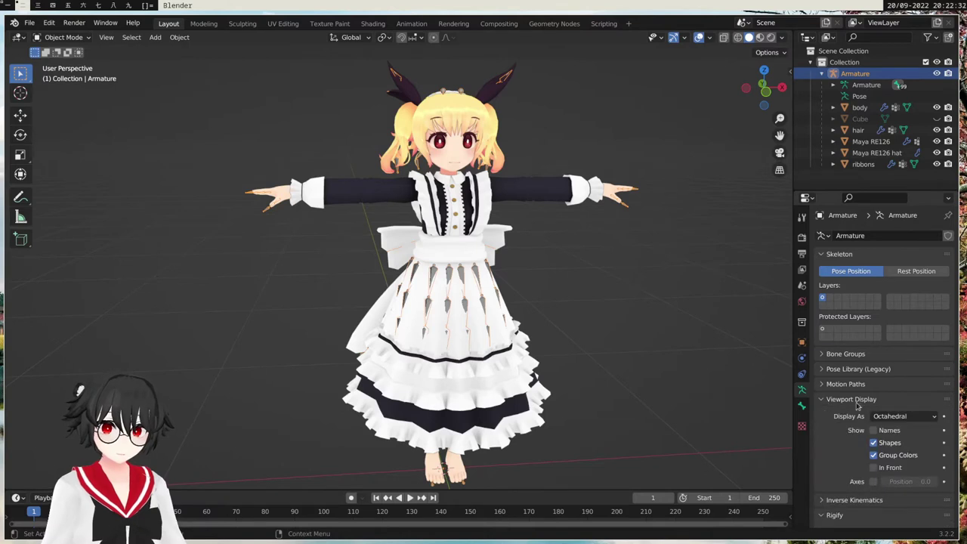
click(874, 468)
middle_drag(604, 292, 615, 332)
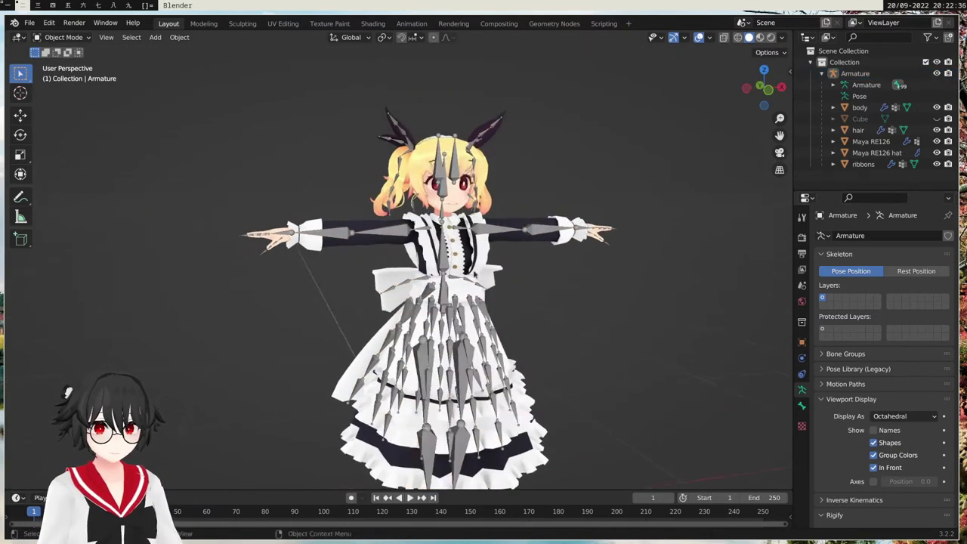
middle_drag(507, 296, 528, 332)
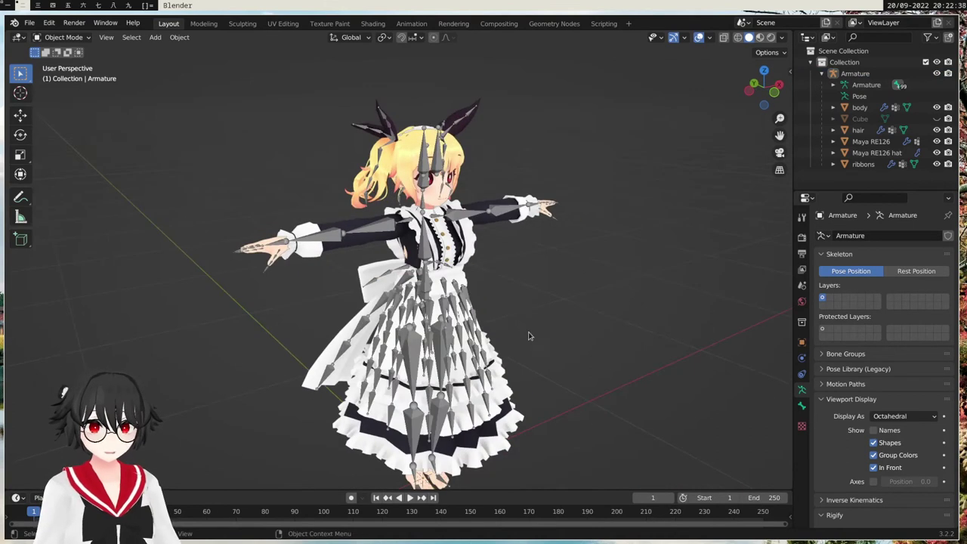
middle_drag(361, 199, 382, 170)
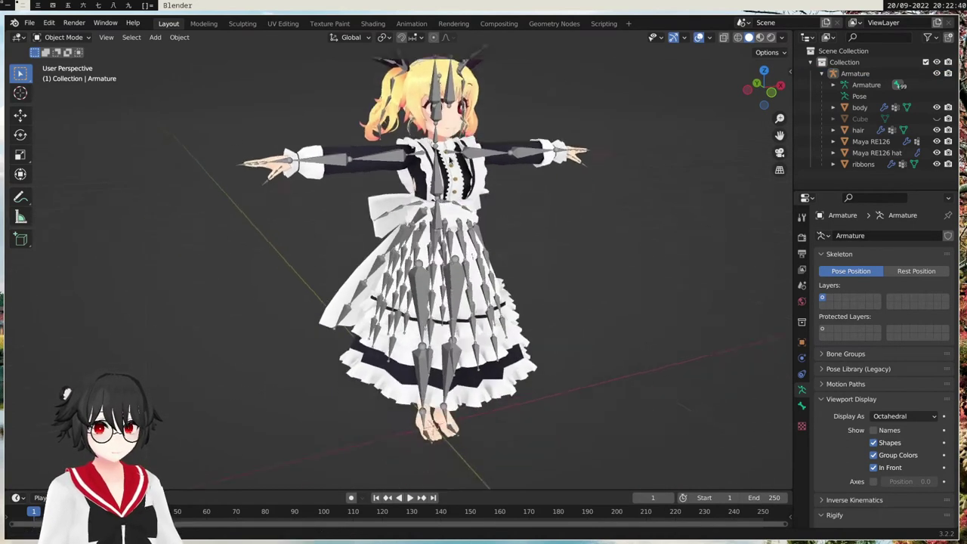
scroll(385, 174, up, 4)
shift+middle_drag(408, 140, 418, 226)
scroll(418, 223, down, 3)
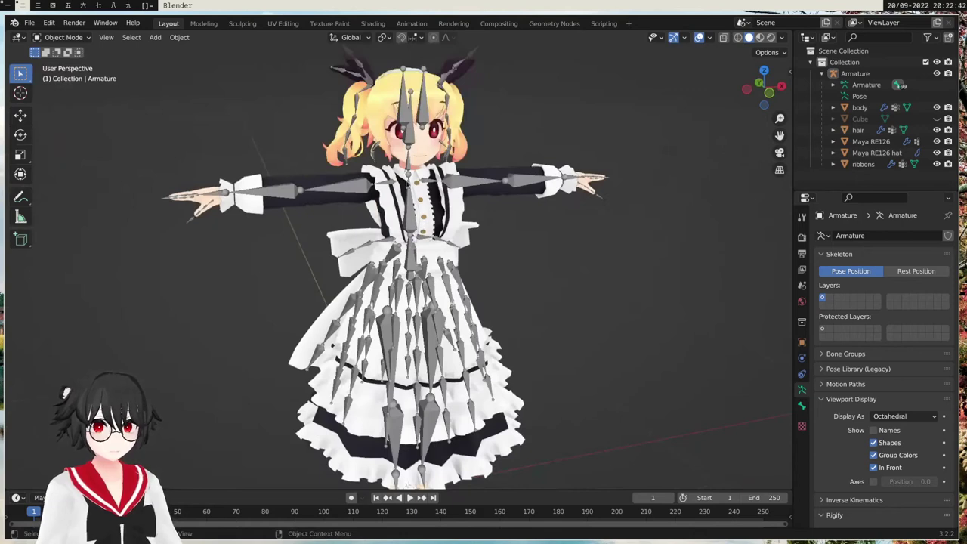
Test-move the Hips bone in Pose Mode to check whether the outfit follows, and cancel the move.
click(85, 40)
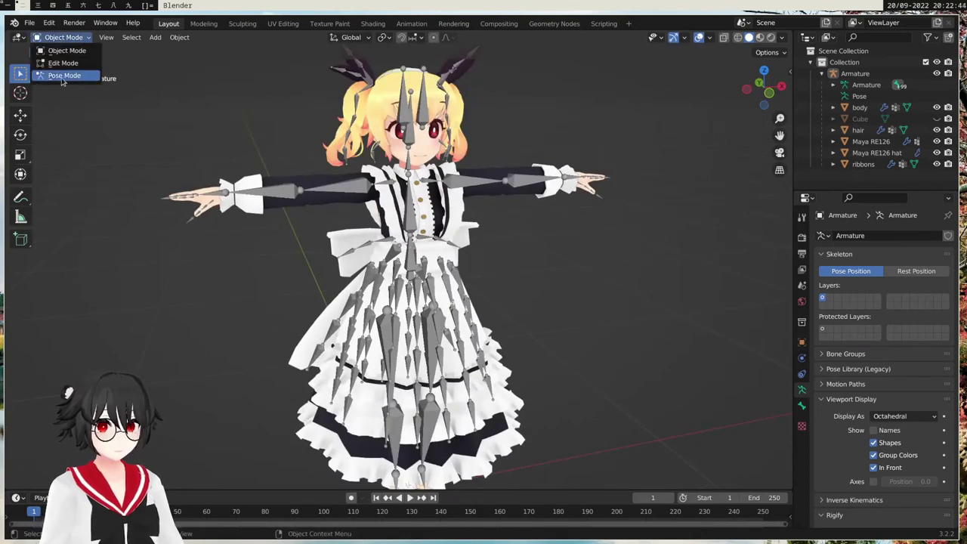
click(64, 76)
scroll(422, 231, up, 5)
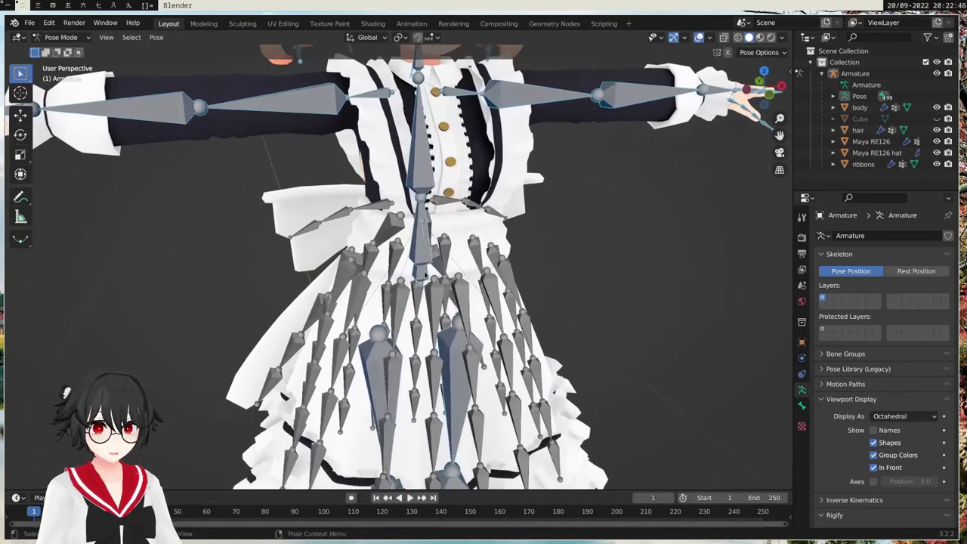
click(422, 276)
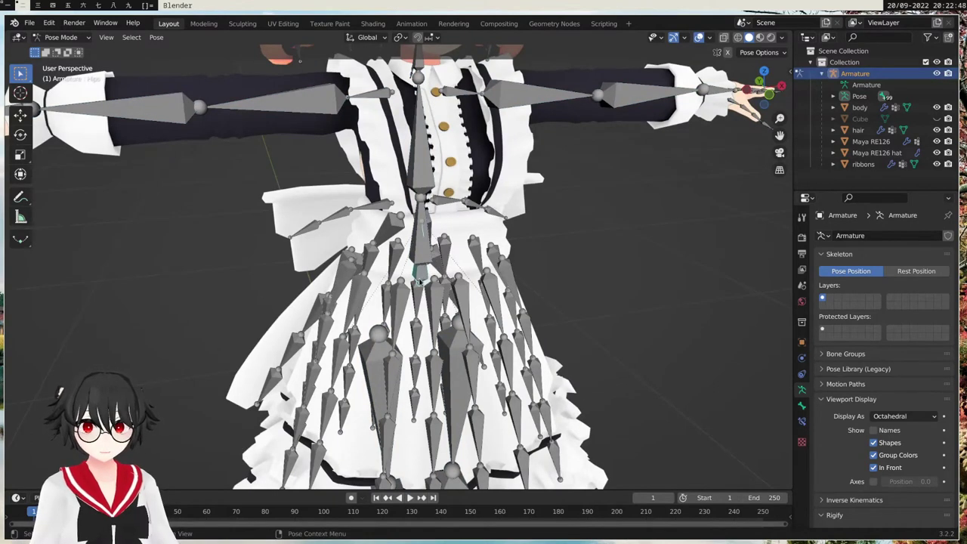
scroll(469, 225, down, 3)
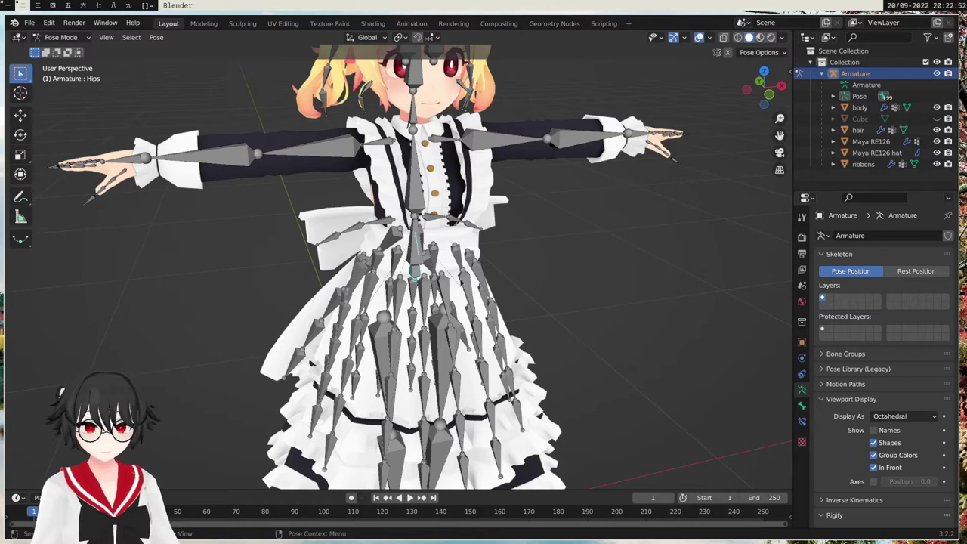
shift+middle_drag(494, 300, 508, 278)
middle_drag(521, 231, 510, 226)
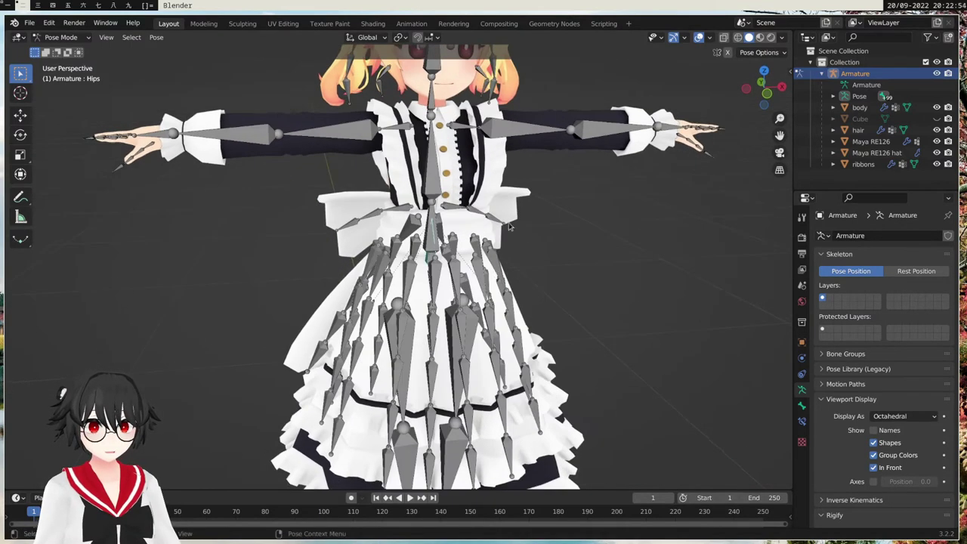
middle_drag(478, 147, 487, 149)
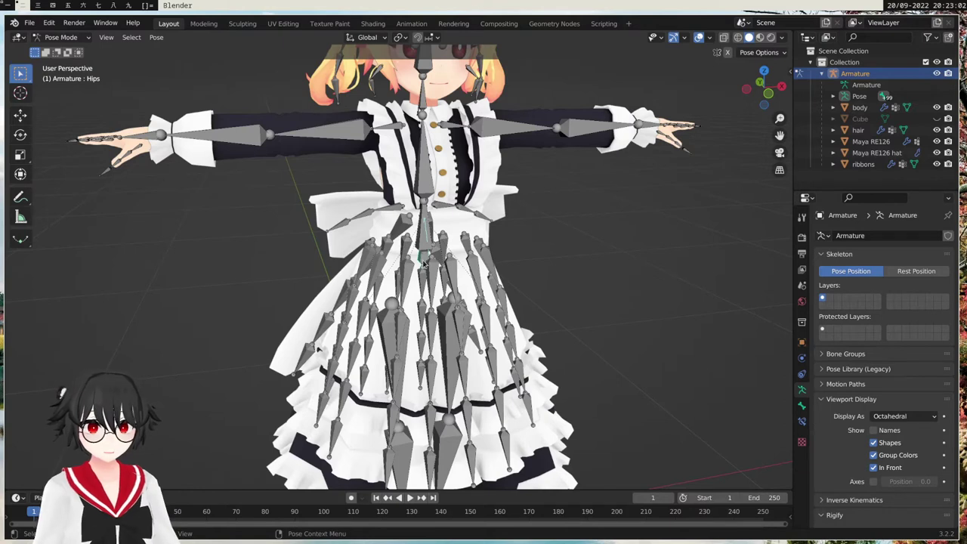
scroll(440, 224, down, 1)
shift+middle_drag(485, 197, 479, 225)
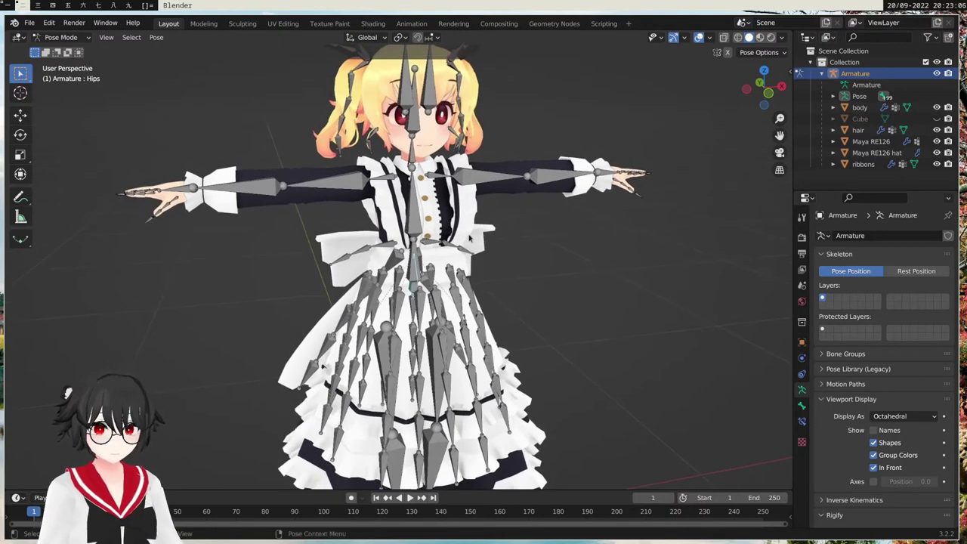
key(g)
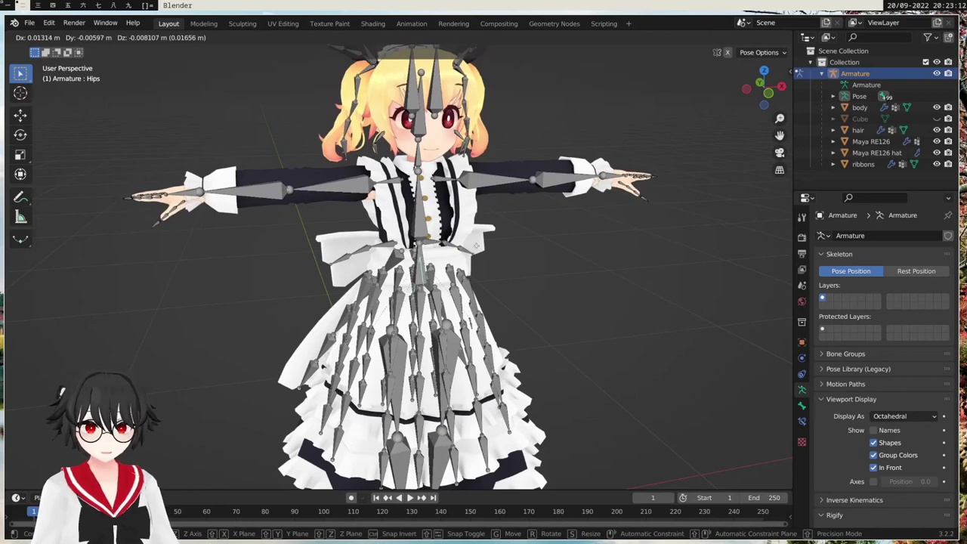
right_click(477, 247)
middle_drag(520, 221, 529, 240)
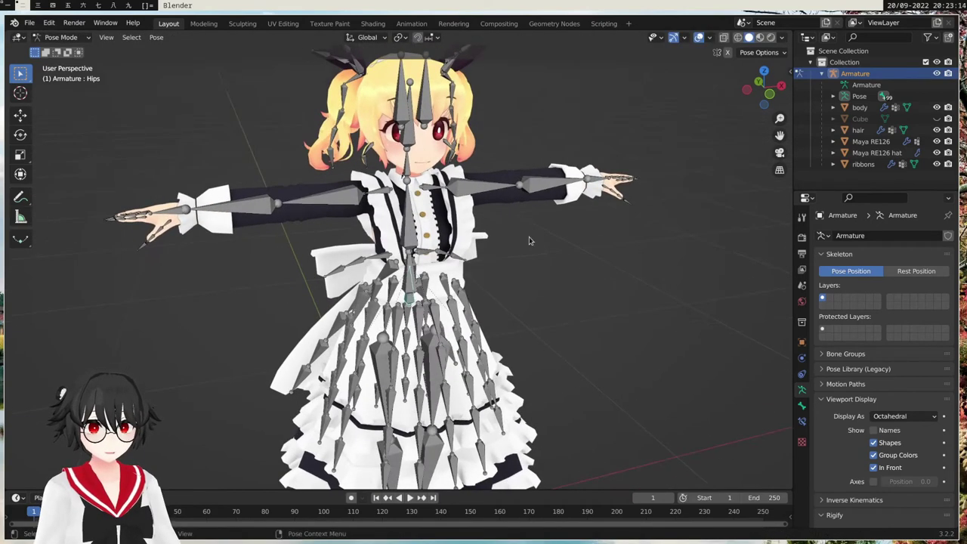
In Object Mode, set Armature as the target object of the Maya RE126 dress's Armature modifier.
click(62, 37)
click(63, 52)
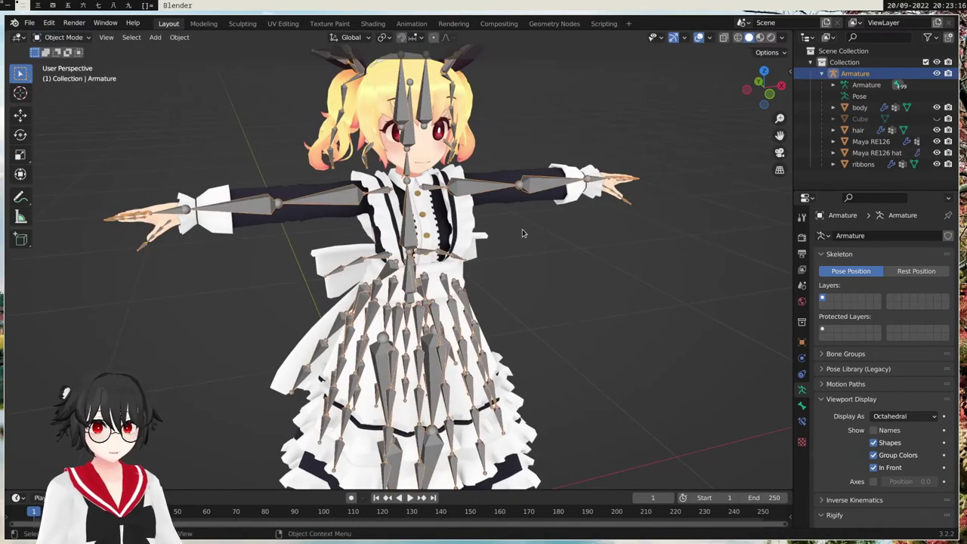
click(476, 221)
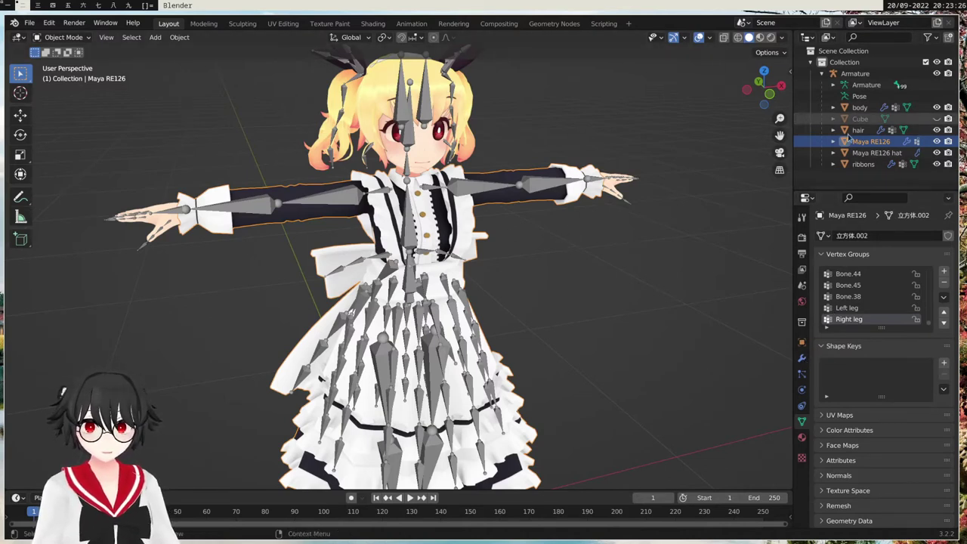
click(802, 361)
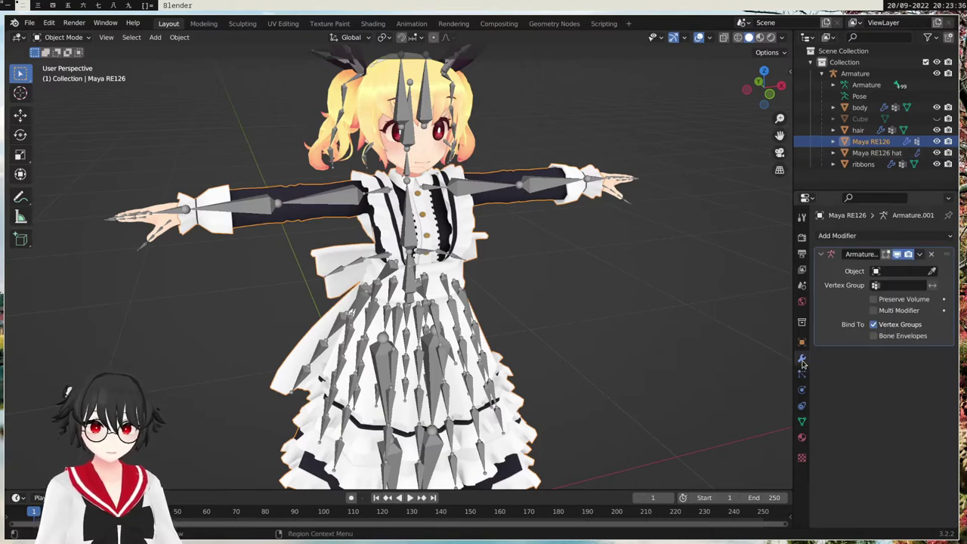
click(894, 273)
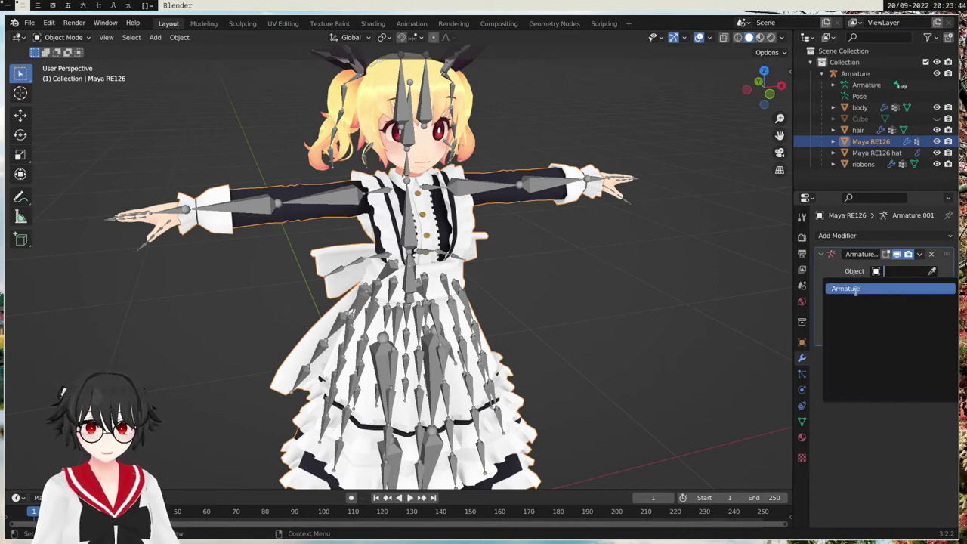
click(856, 289)
Assign Armature as the target object in the Maya RE126 hat's Armature modifier.
click(876, 152)
click(888, 270)
click(866, 285)
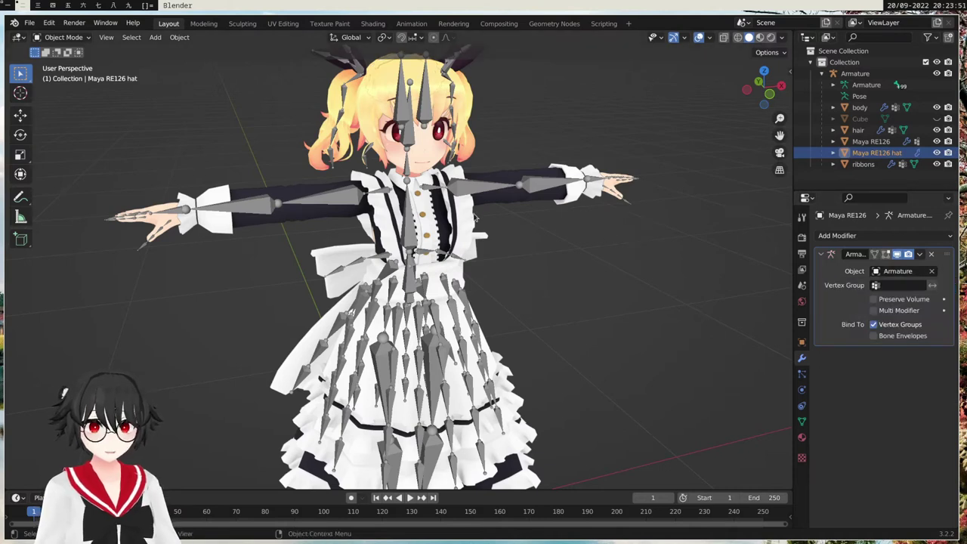
Test-move the armature's Hips bone in Pose Mode to check how the retargeted dress and hat deform, and cancel the move.
click(334, 195)
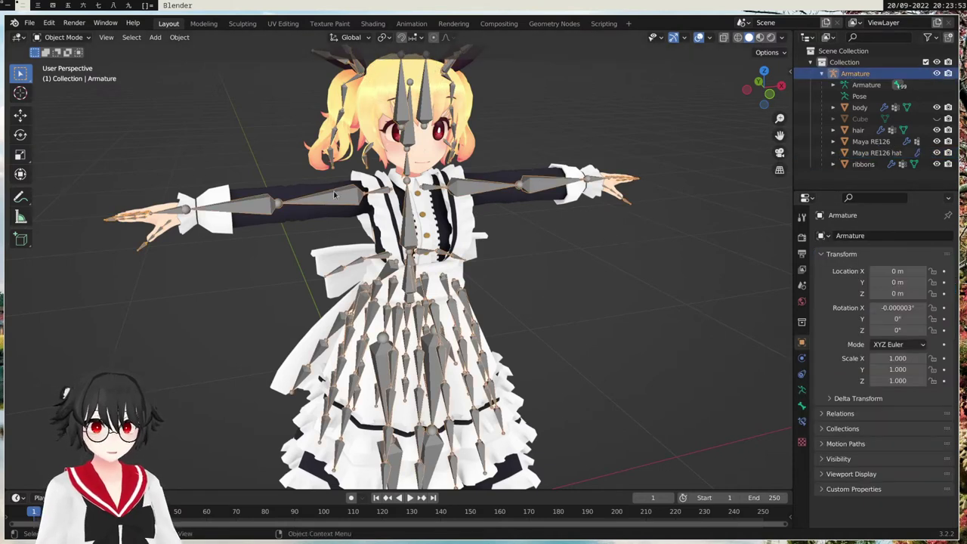
click(64, 37)
click(64, 74)
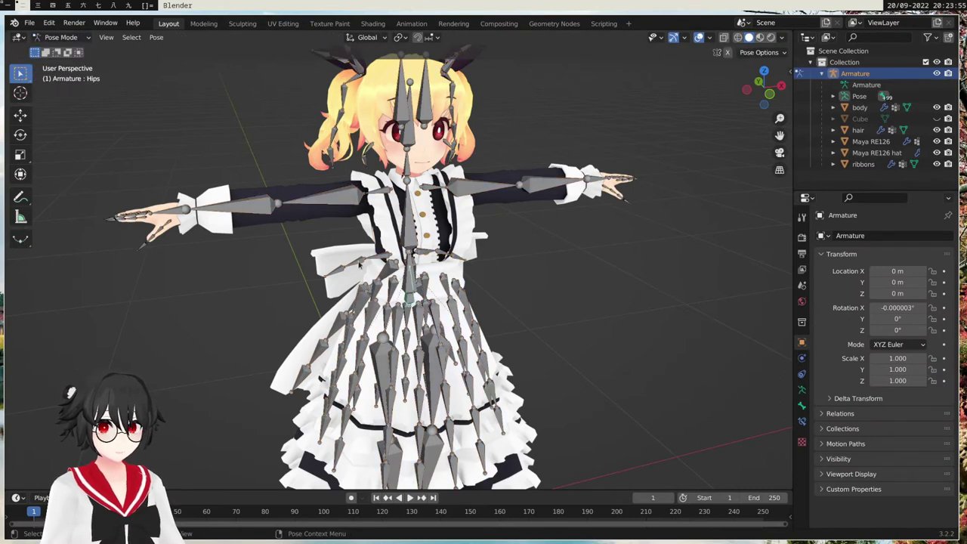
key(g)
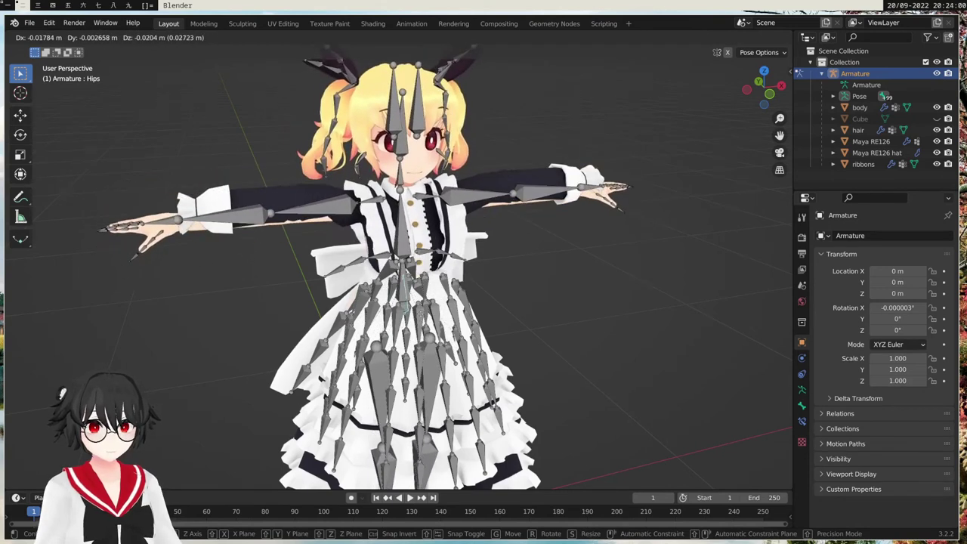
key(Escape)
scroll(563, 226, up, 5)
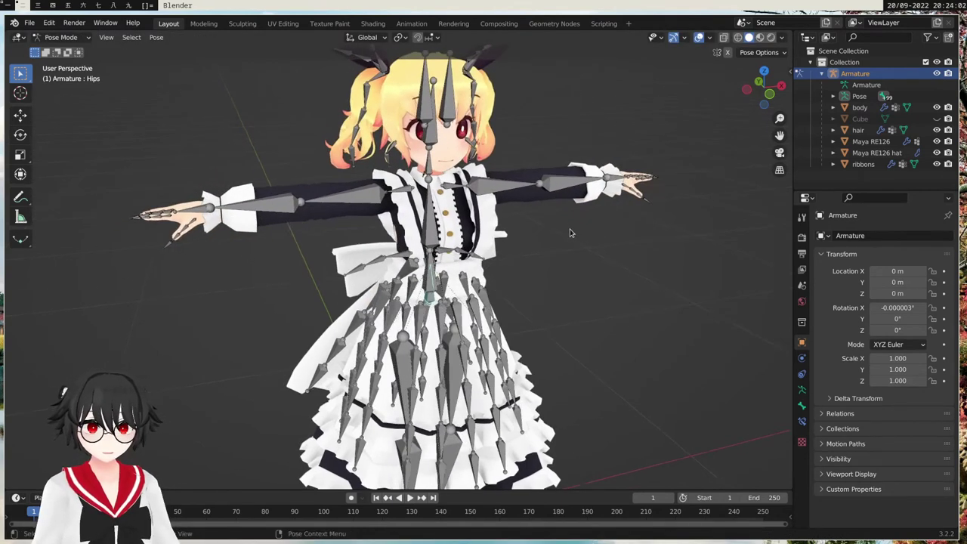
middle_drag(462, 277, 528, 275)
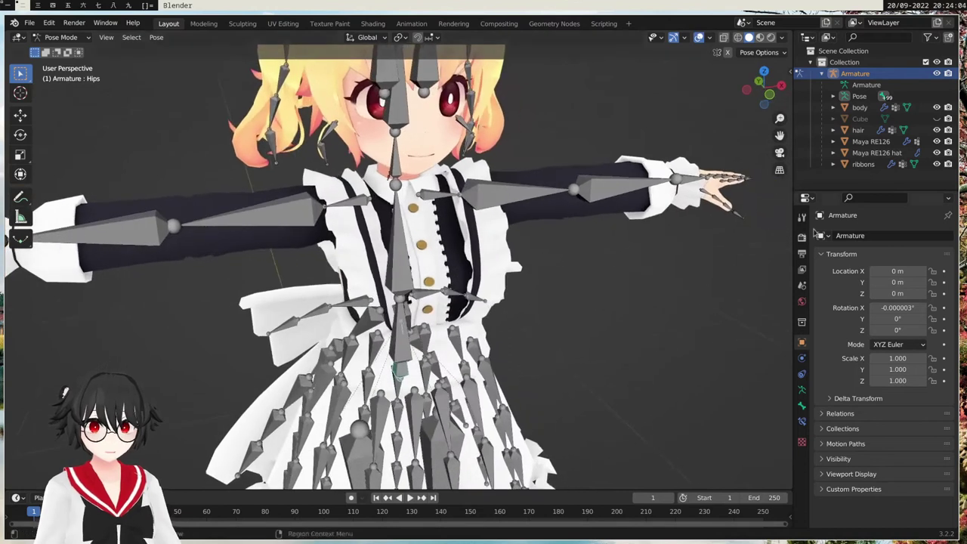
Check the name of the central torso bone in the armature's Edit Mode and return to Object Mode.
click(64, 37)
click(65, 49)
middle_drag(598, 272, 384, 275)
key(Tab)
click(396, 272)
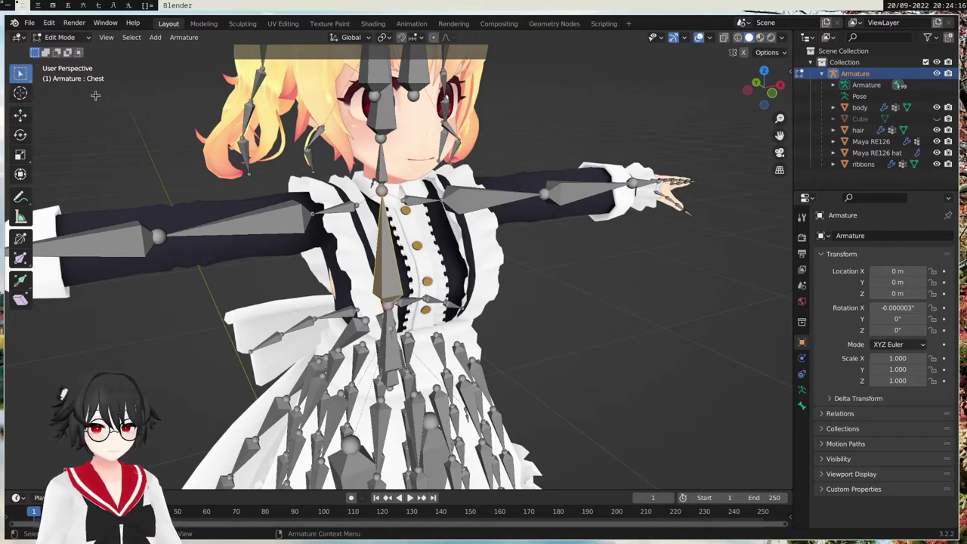
key(Tab)
Look through the Maya RE126 dress's vertex groups and select its Chest group.
click(453, 254)
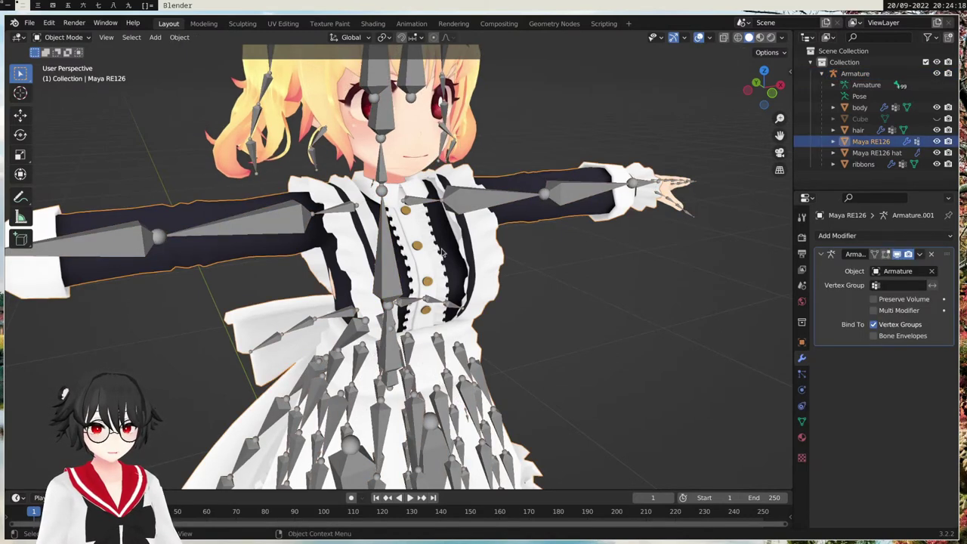
middle_drag(491, 240, 475, 238)
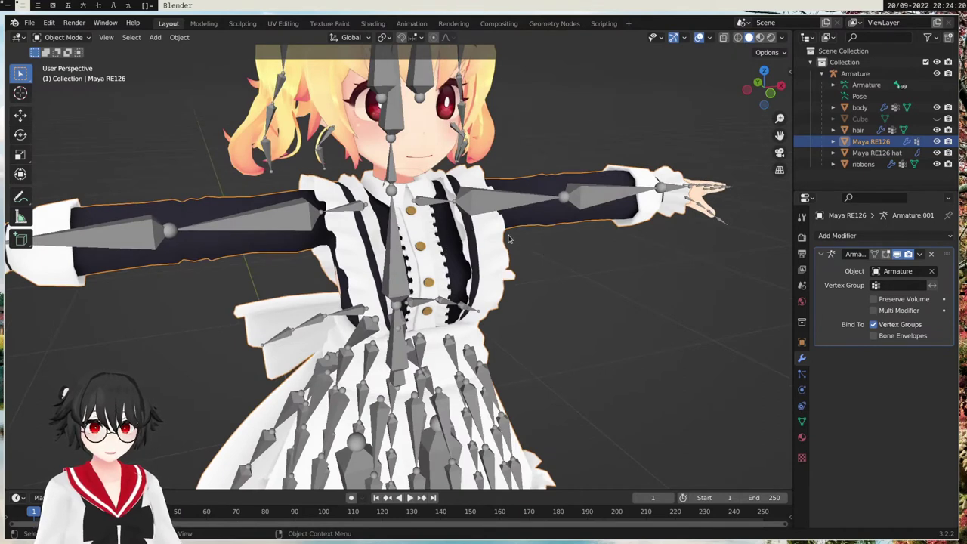
click(802, 423)
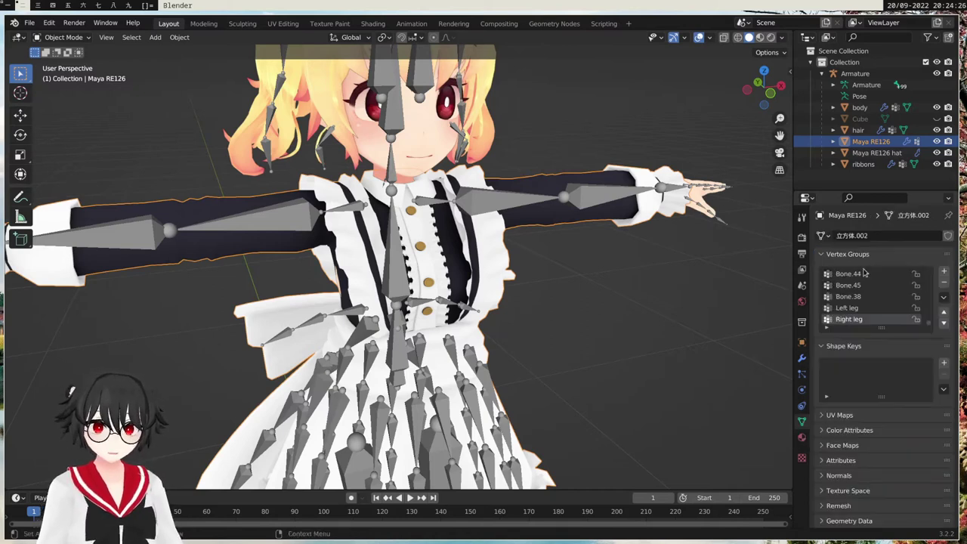
scroll(932, 325, down, 5)
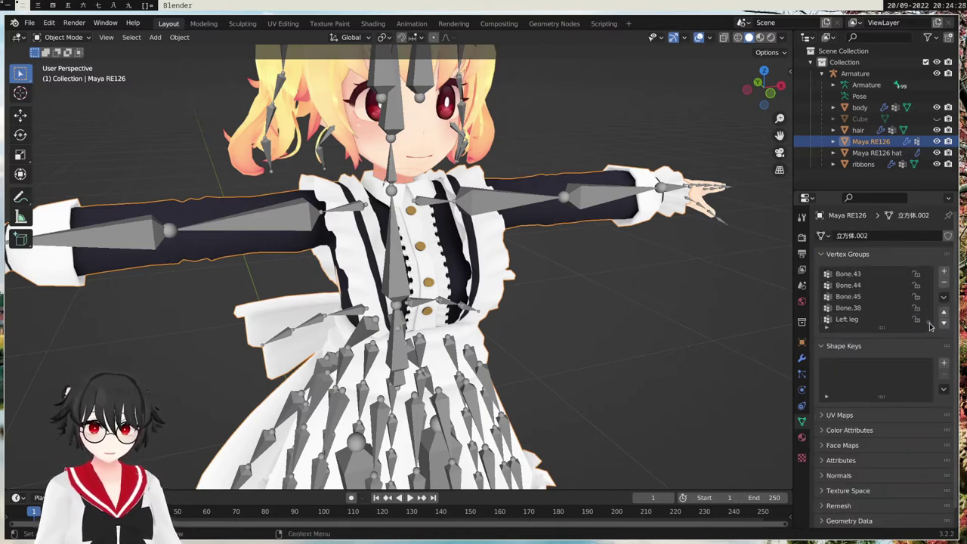
scroll(933, 282, up, 10)
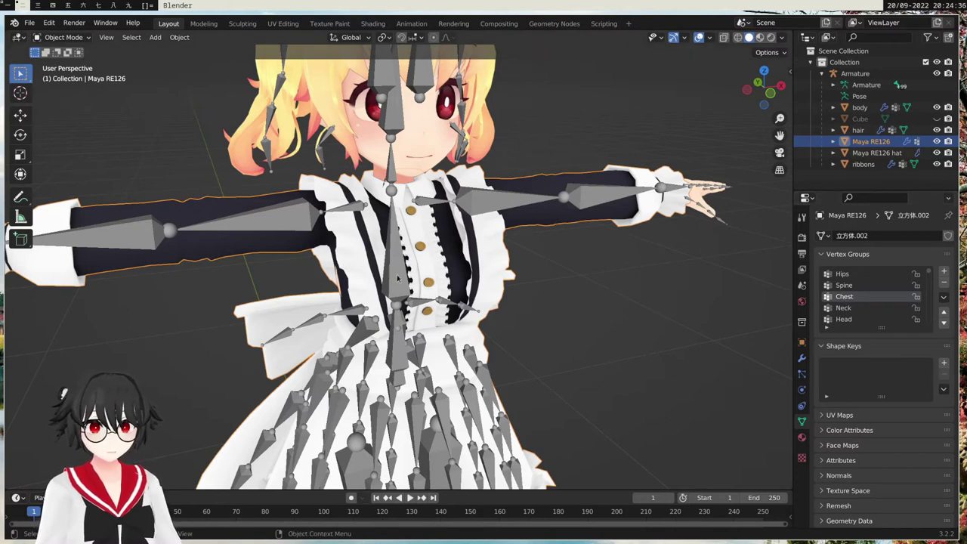
Inspect the dress's Chest weights from several angles in Weight Paint mode and return to Object Mode.
click(87, 39)
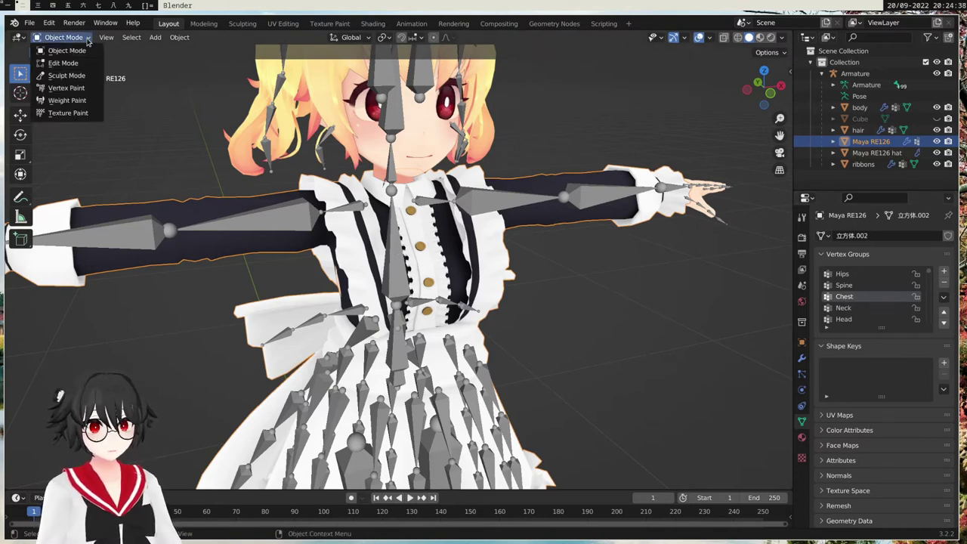
click(67, 101)
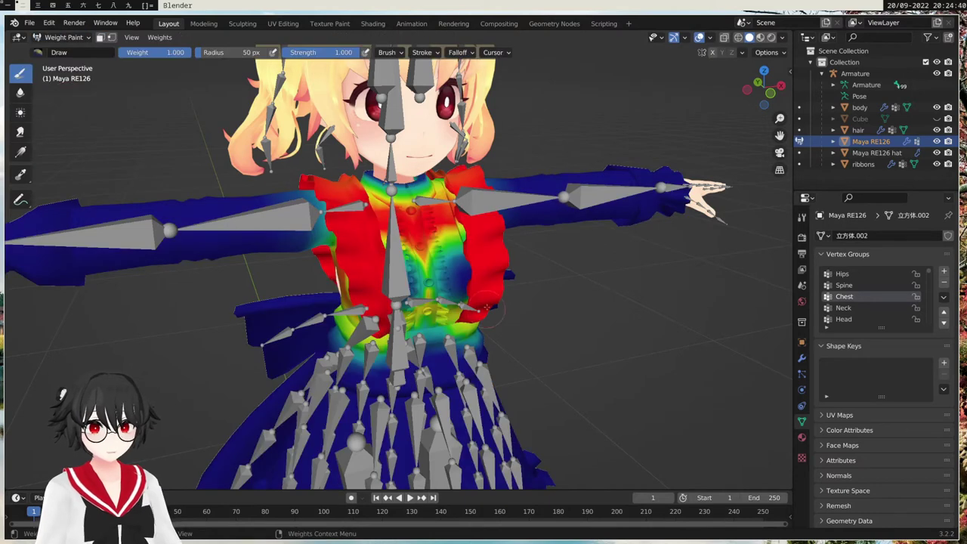
click(847, 298)
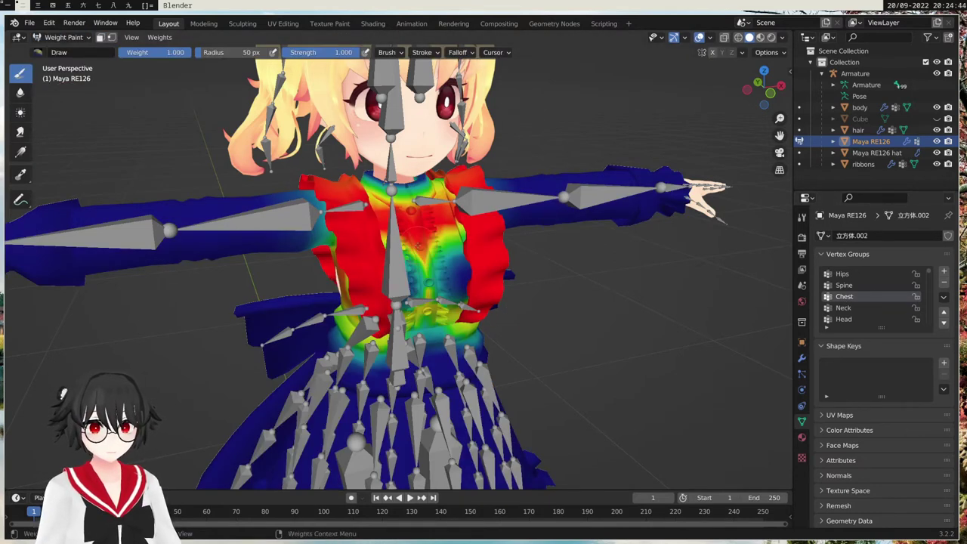
middle_drag(620, 288, 580, 282)
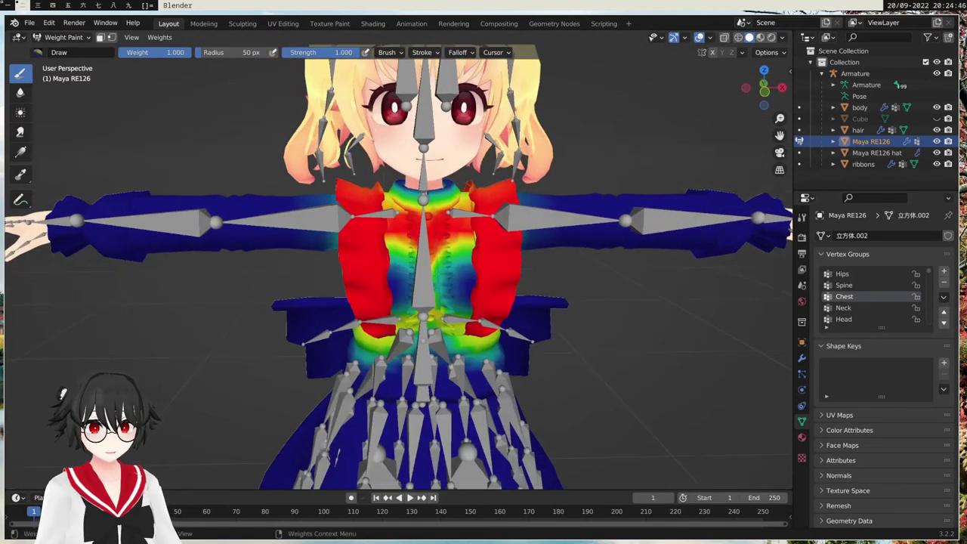
middle_drag(289, 246, 323, 246)
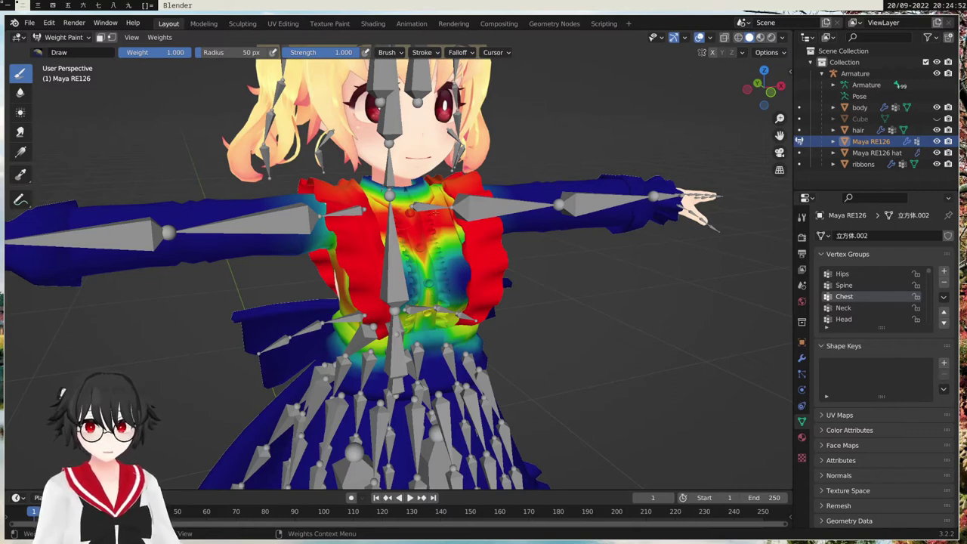
click(65, 37)
click(68, 48)
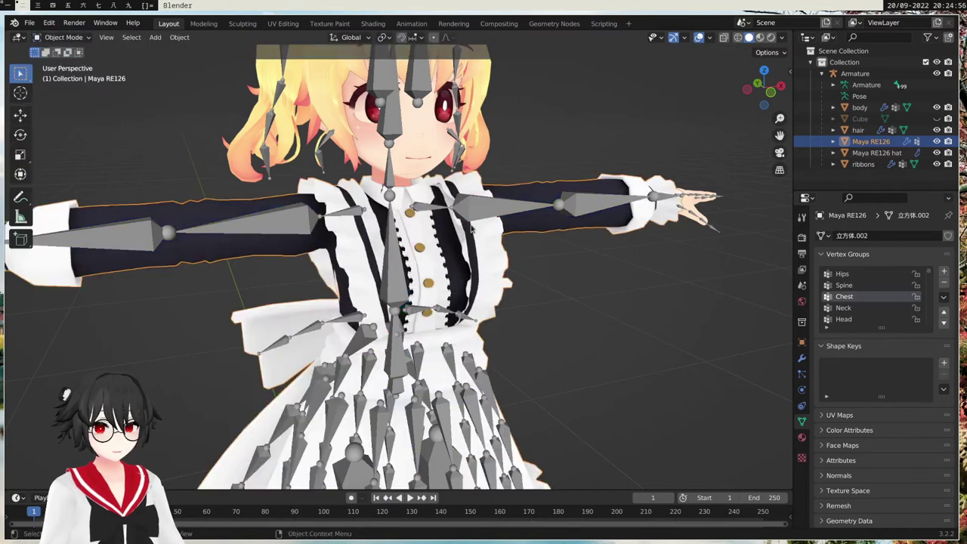
Browse the dress's vertex groups down to Left arm and check the left shoulder bone's name in the armature's Edit Mode.
middle_drag(579, 242, 566, 242)
scroll(885, 305, down, 1)
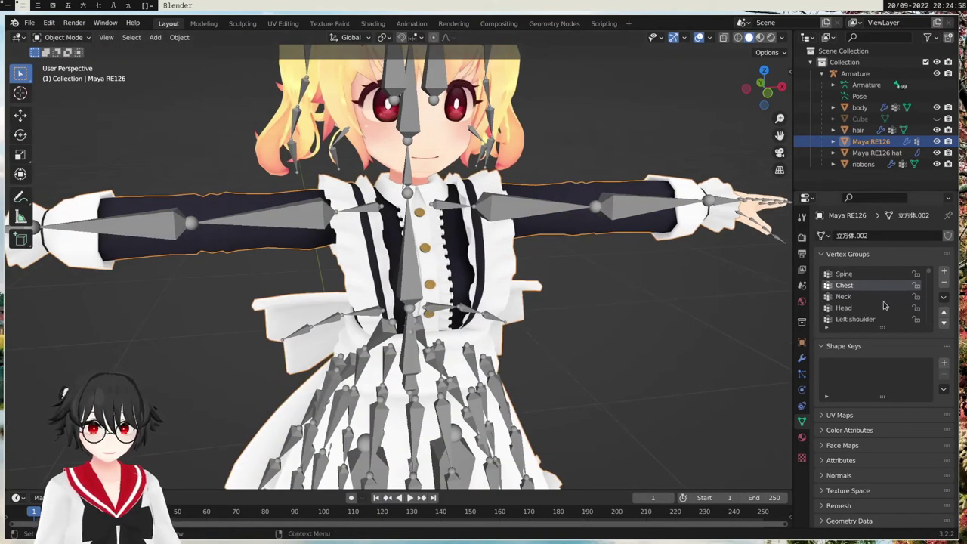
scroll(864, 292, down, 1)
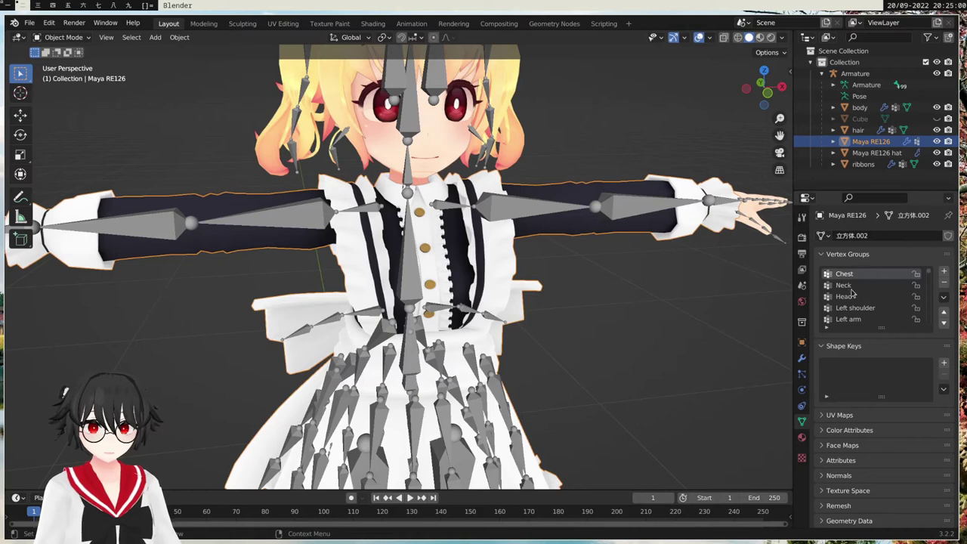
middle_drag(583, 258, 518, 284)
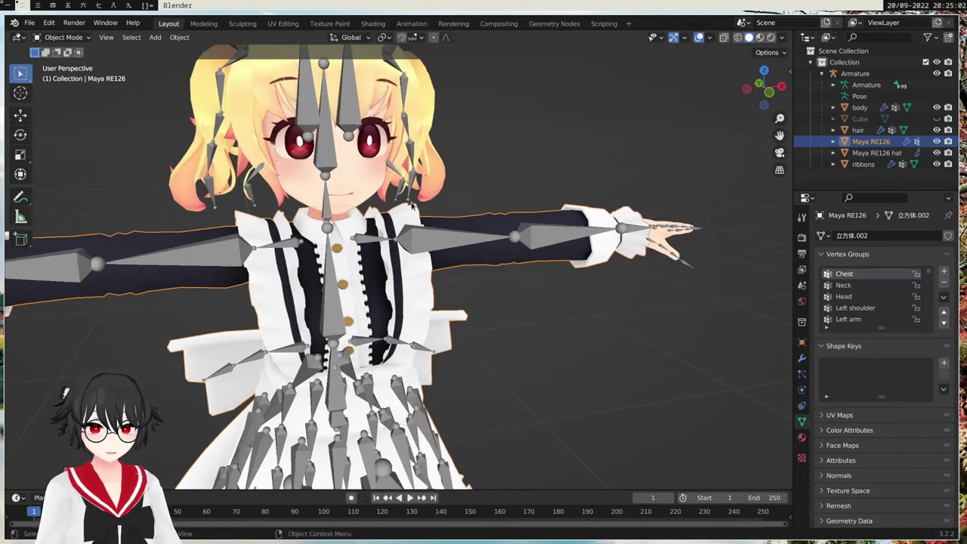
middle_drag(638, 328, 455, 312)
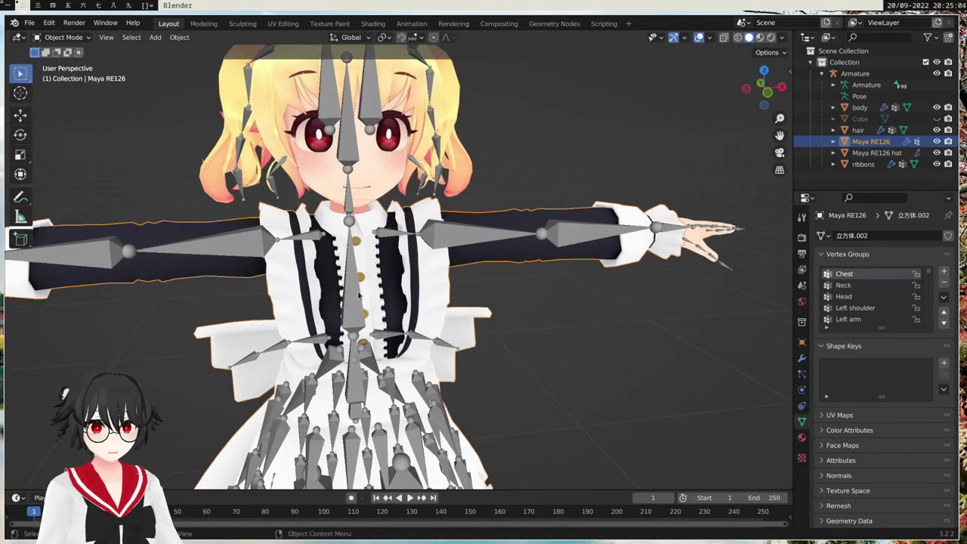
click(386, 306)
key(Tab)
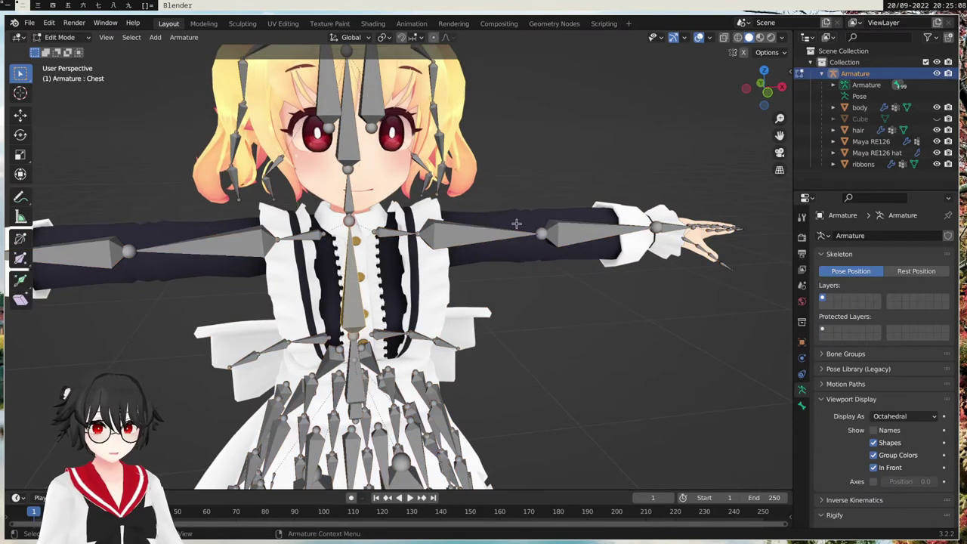
click(382, 235)
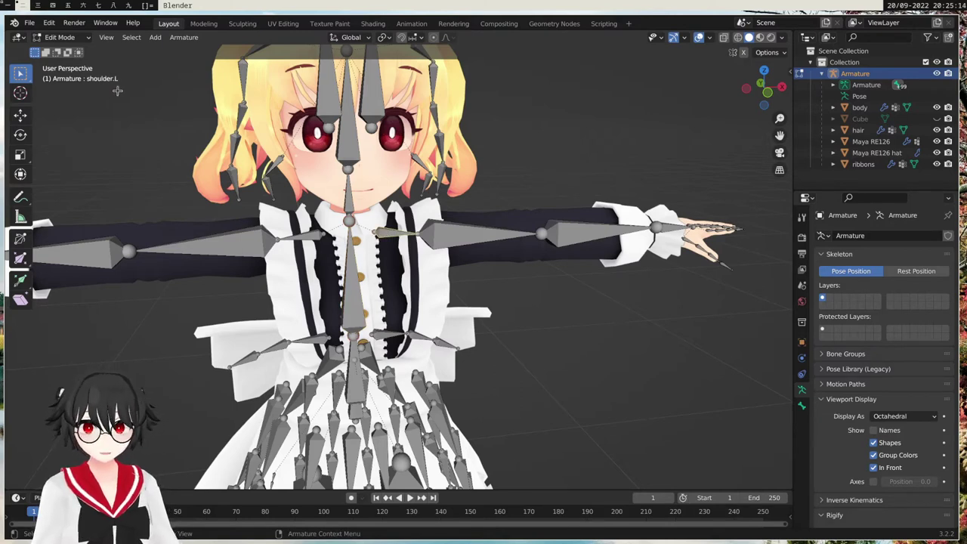
key(Tab)
Inspect the dress's Left shoulder and Left arm weights in Weight Paint mode and return to Object Mode.
click(437, 266)
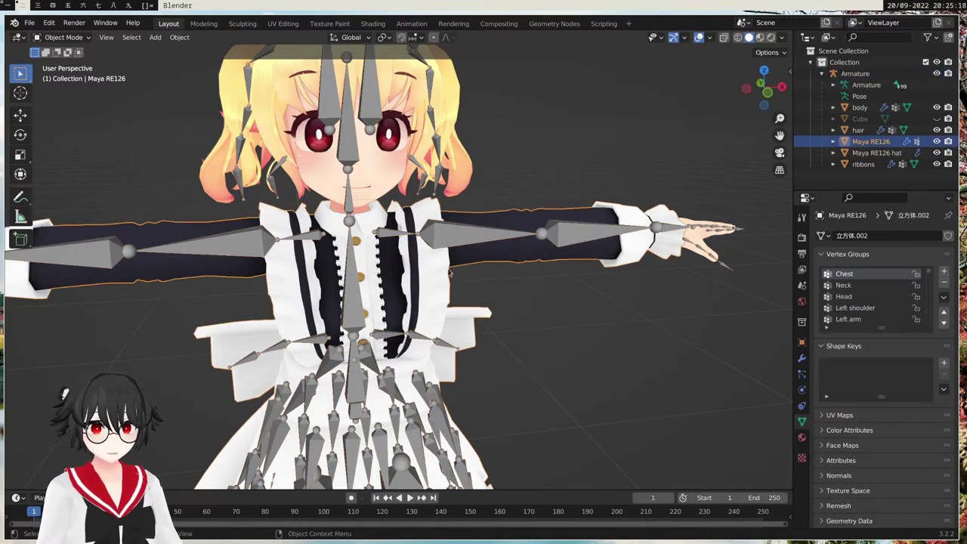
click(868, 308)
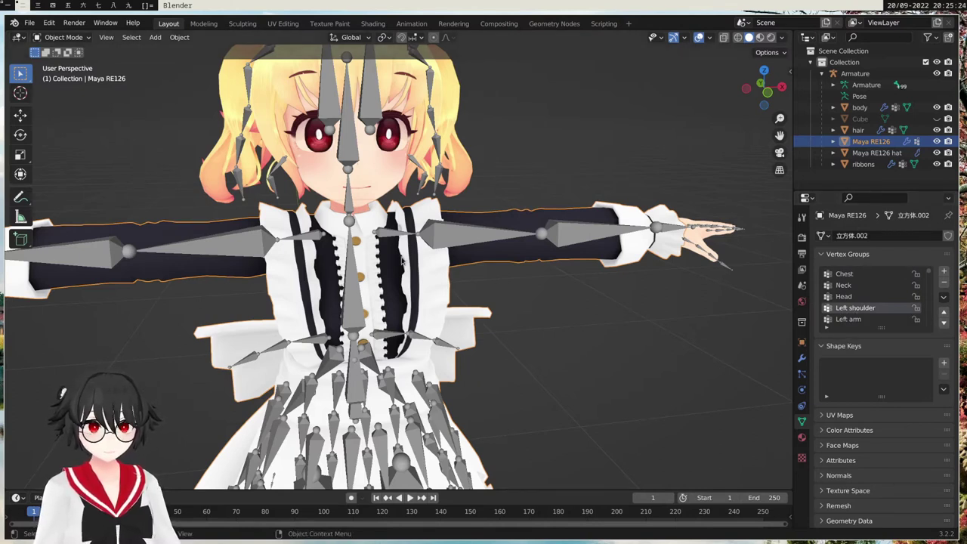
click(79, 38)
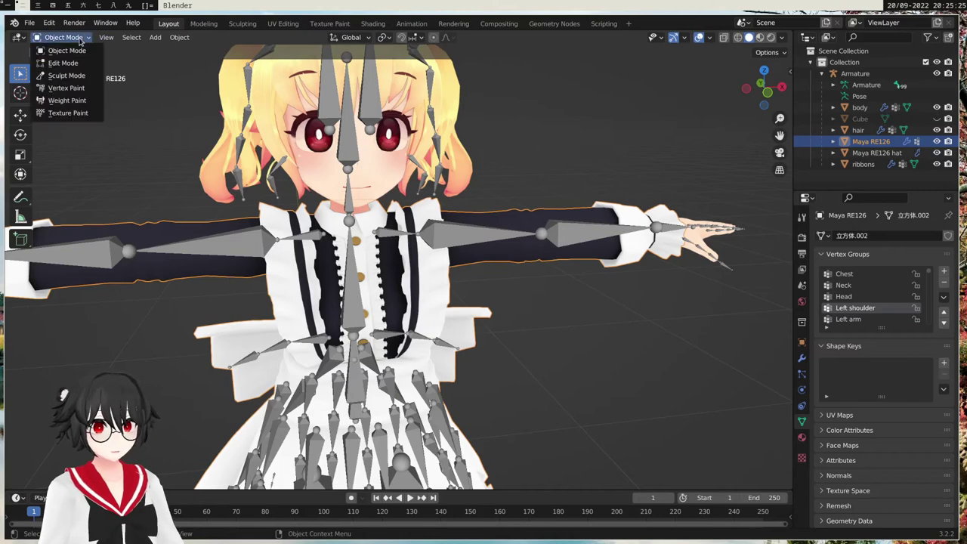
click(67, 101)
mouse_move(423, 234)
middle_down()
mouse_move(528, 219)
mouse_move(514, 189)
mouse_move(431, 272)
mouse_move(457, 265)
middle_up()
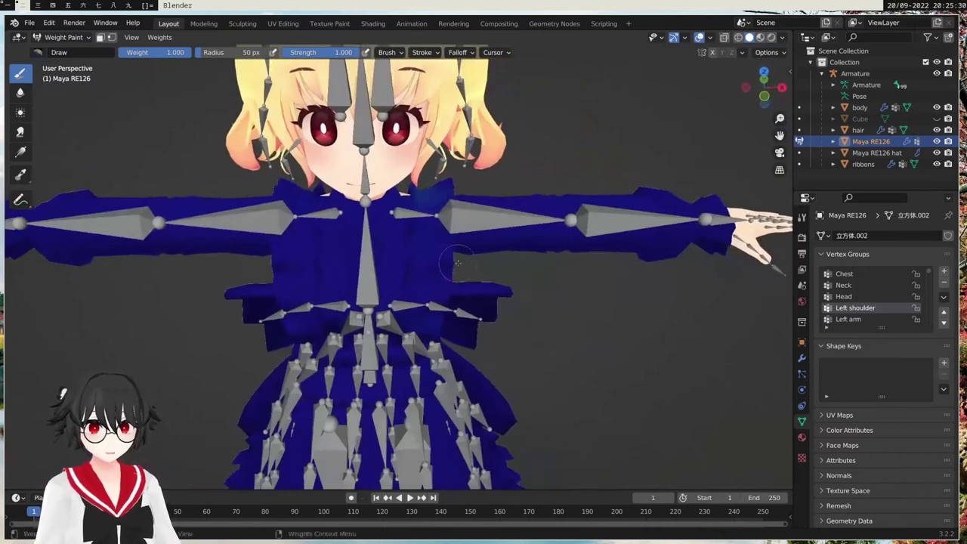
click(849, 320)
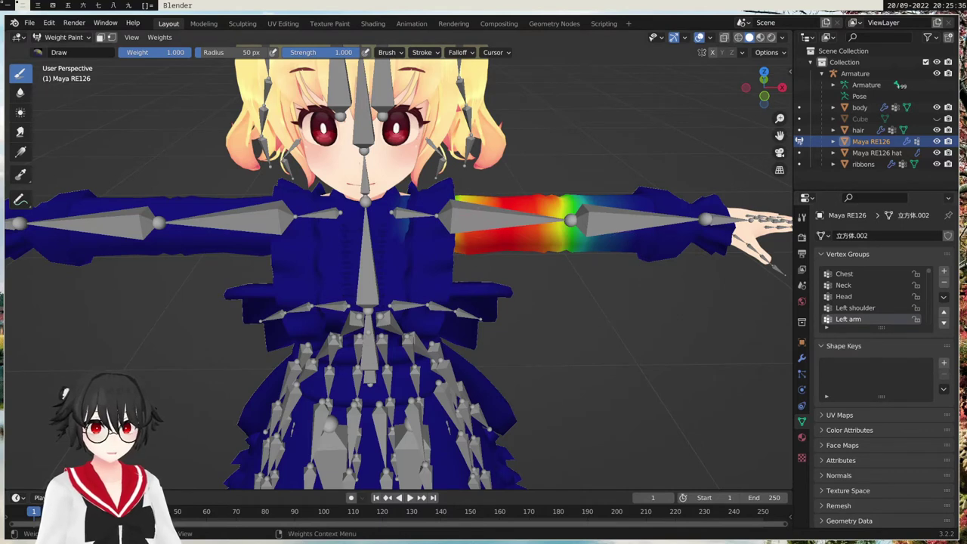
middle_drag(574, 318, 589, 310)
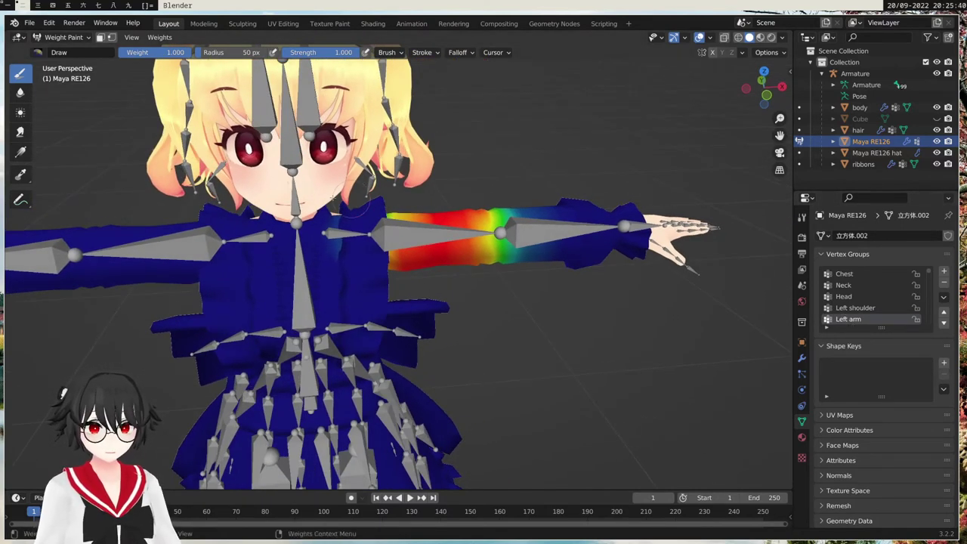
click(67, 37)
click(74, 51)
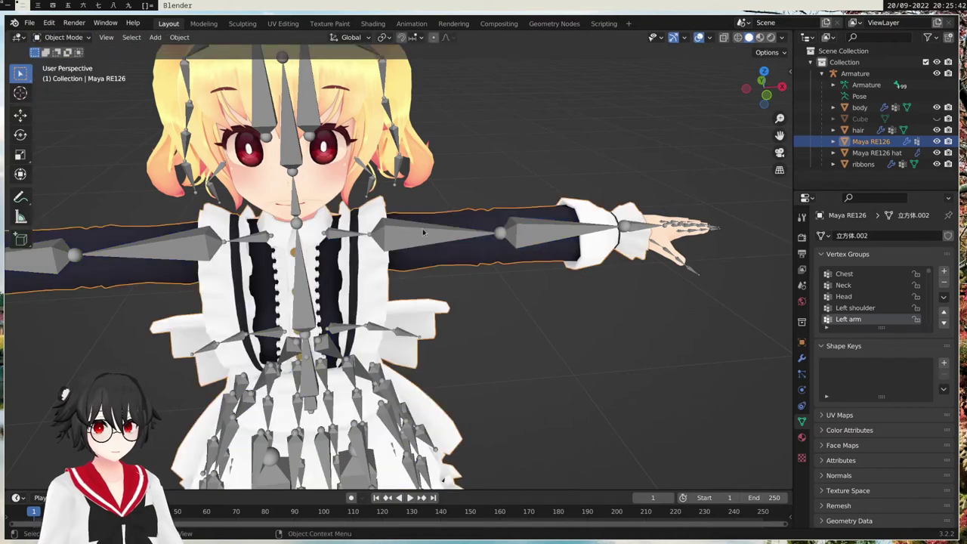
Check the names of the armature's left upper arm and shoulder bones in Edit Mode and return to Object Mode.
click(424, 233)
key(Tab)
click(408, 236)
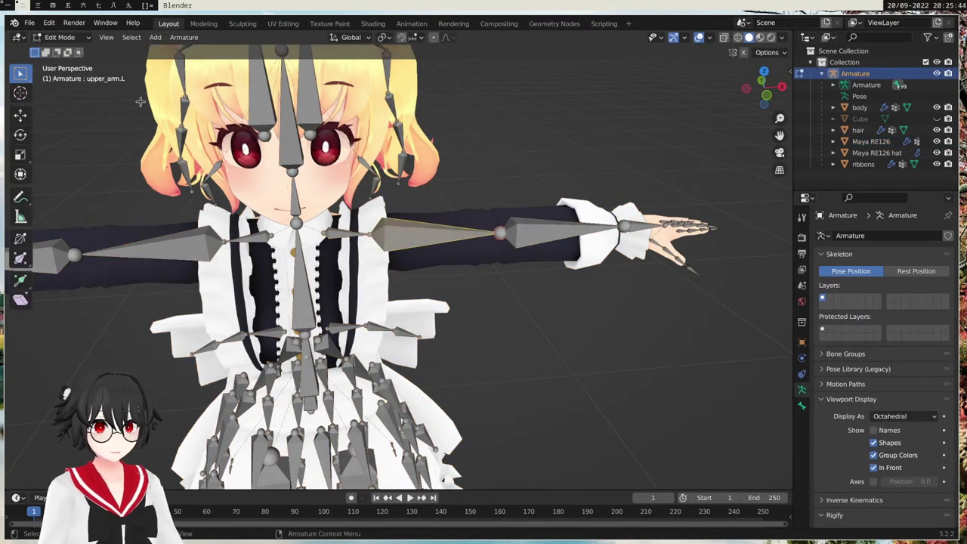
click(330, 234)
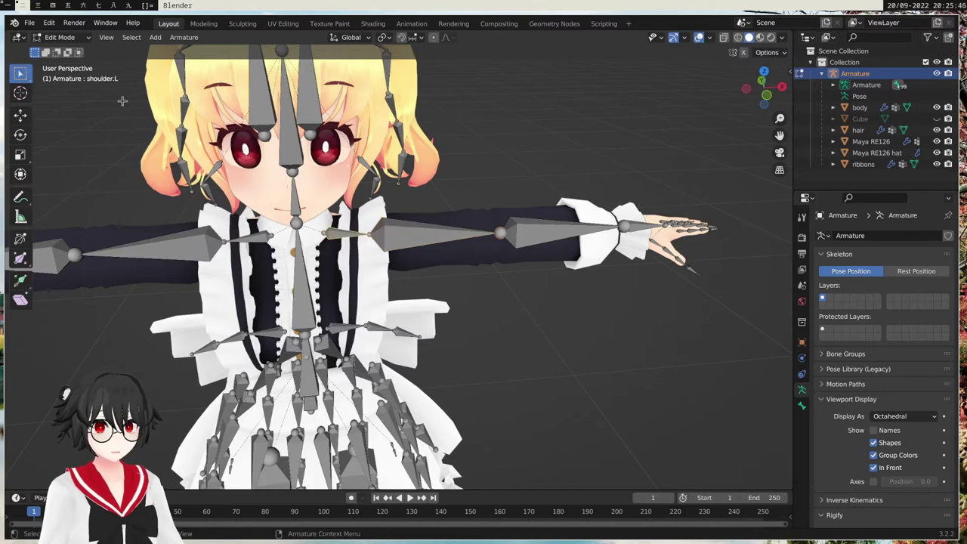
click(395, 237)
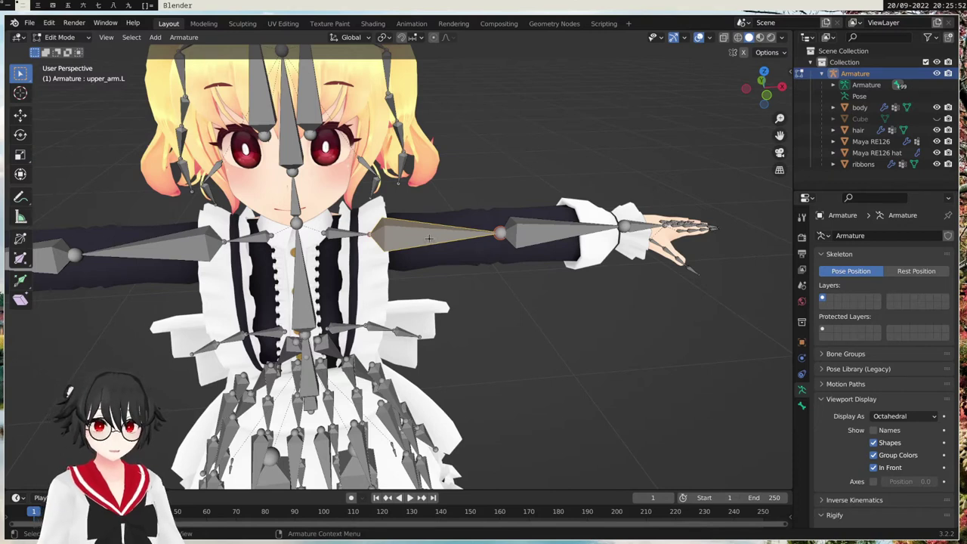
middle_drag(423, 237, 448, 270)
key(Tab)
Rename the dress's Left shoulder vertex group to sholder.L and its Left arm group to upper_arm.L.
click(408, 283)
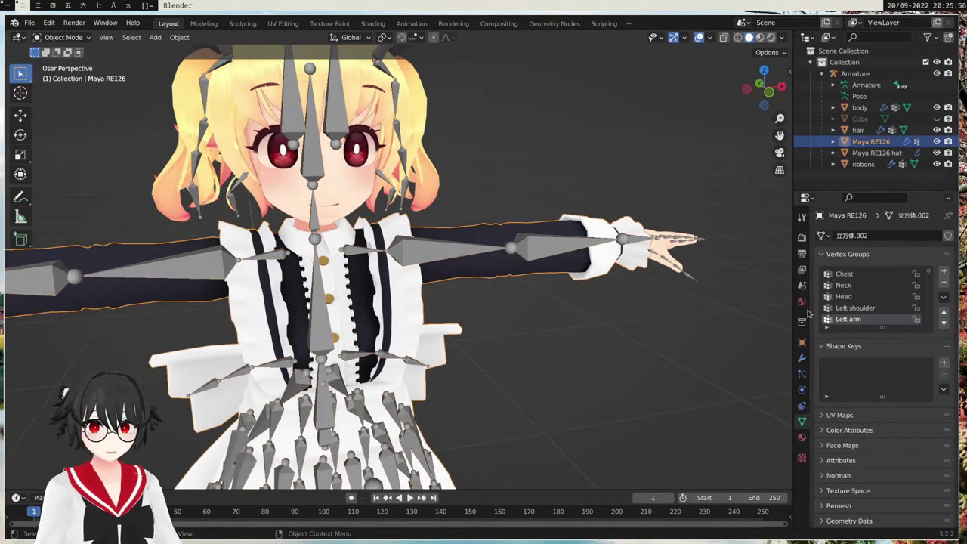
scroll(857, 316, down, 1)
click(865, 295)
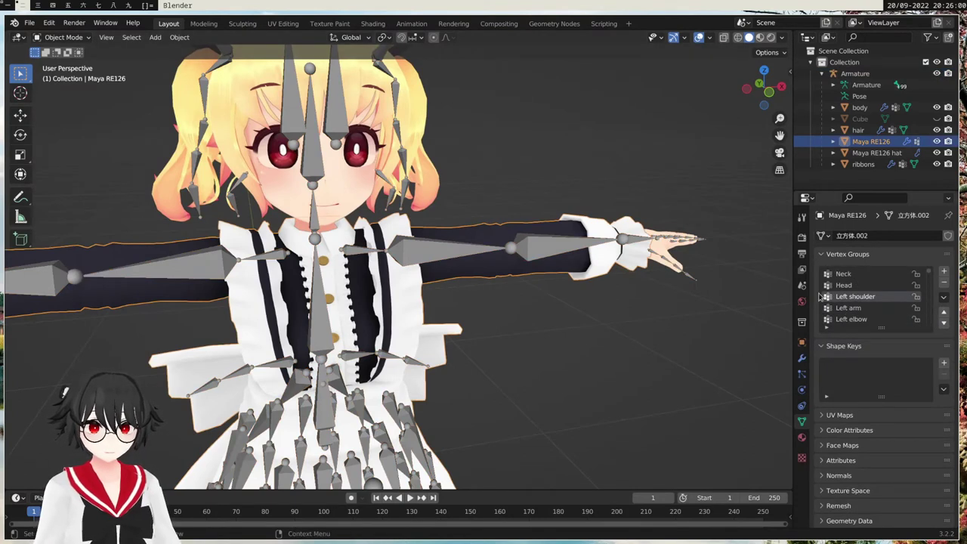
double_click(852, 297)
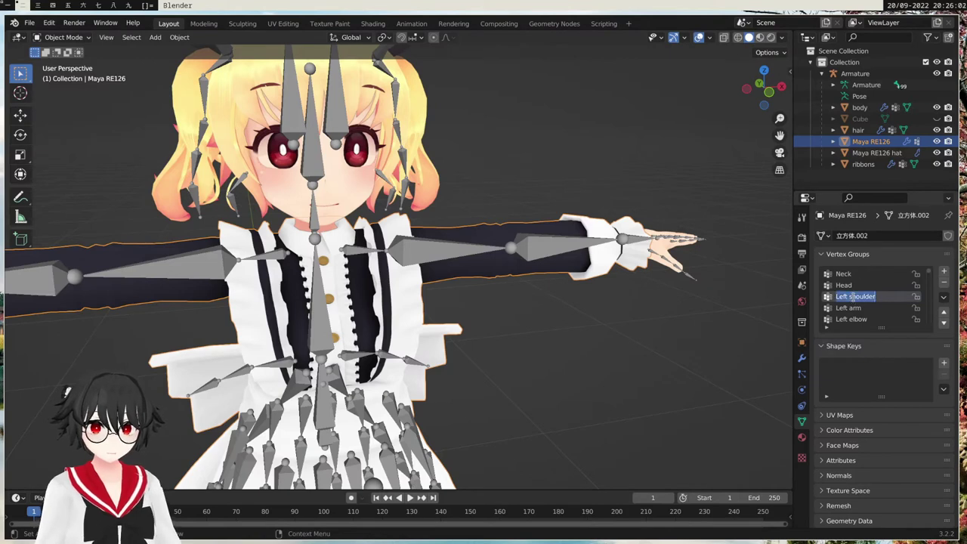
text(sholder.L)
double_click(858, 309)
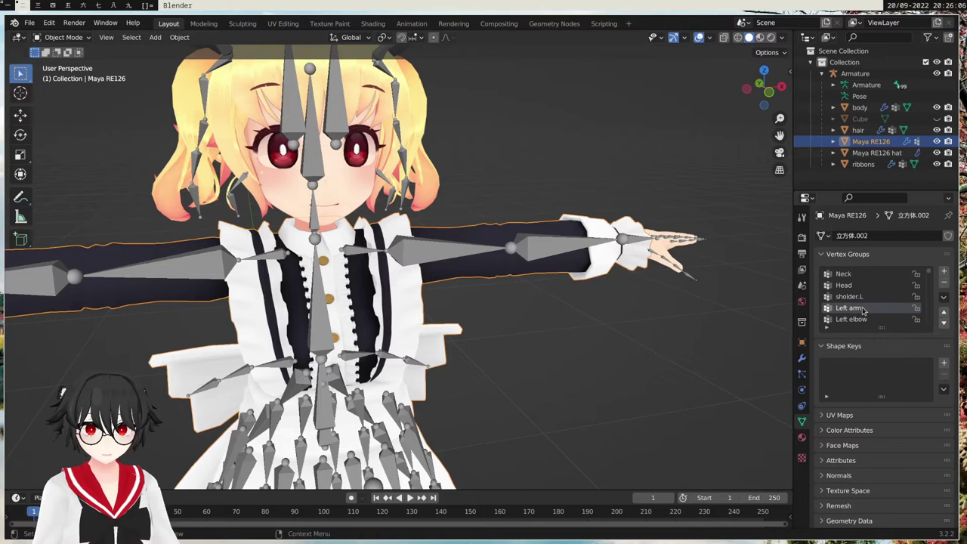
text(upper)
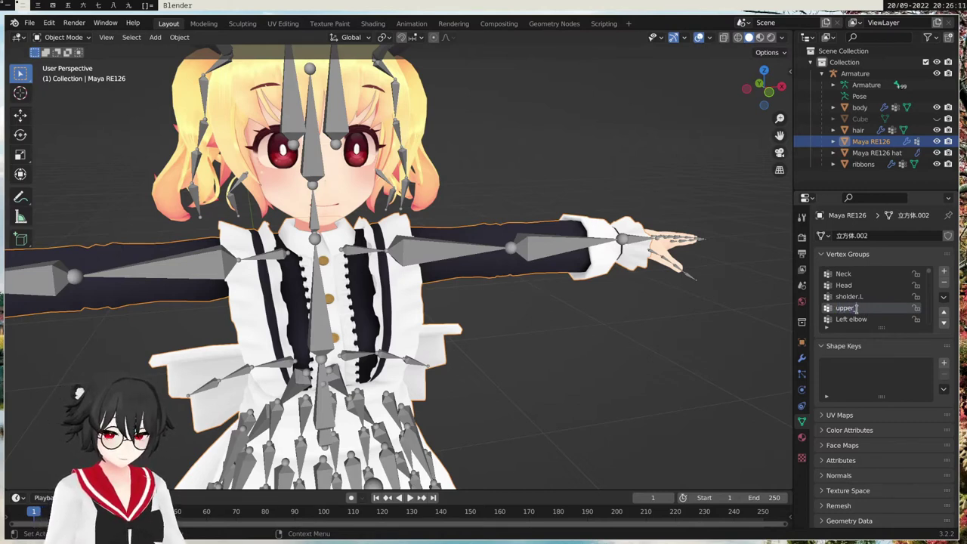
text( arm.L)
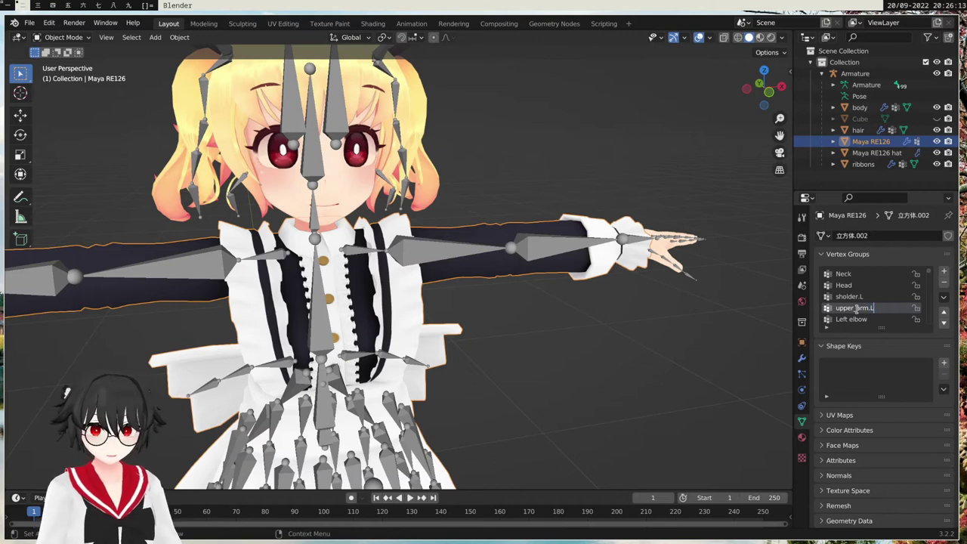
Rename the dress's Left elbow vertex group to lower_arm.L.
scroll(849, 322, down, 1)
click(865, 308)
double_click(856, 309)
text(lower)
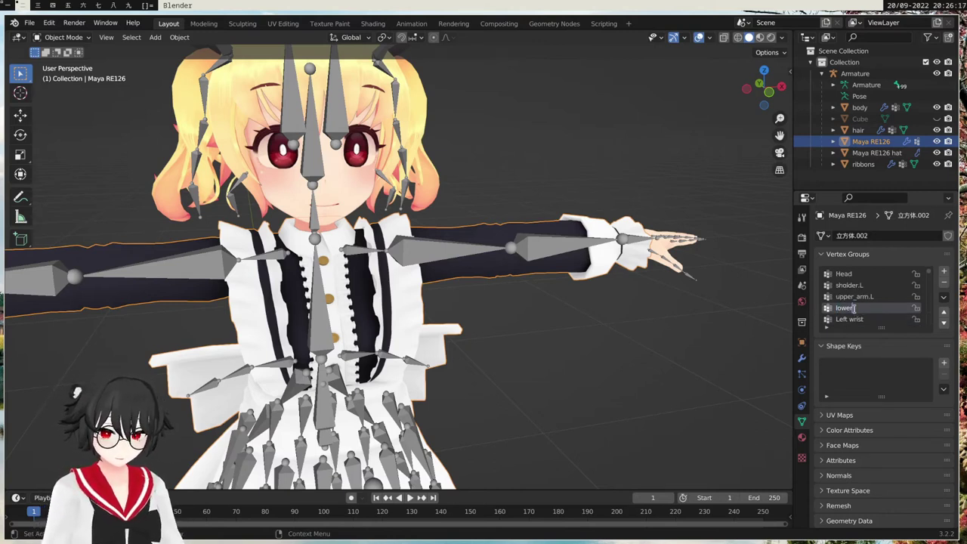
text(_arm.L)
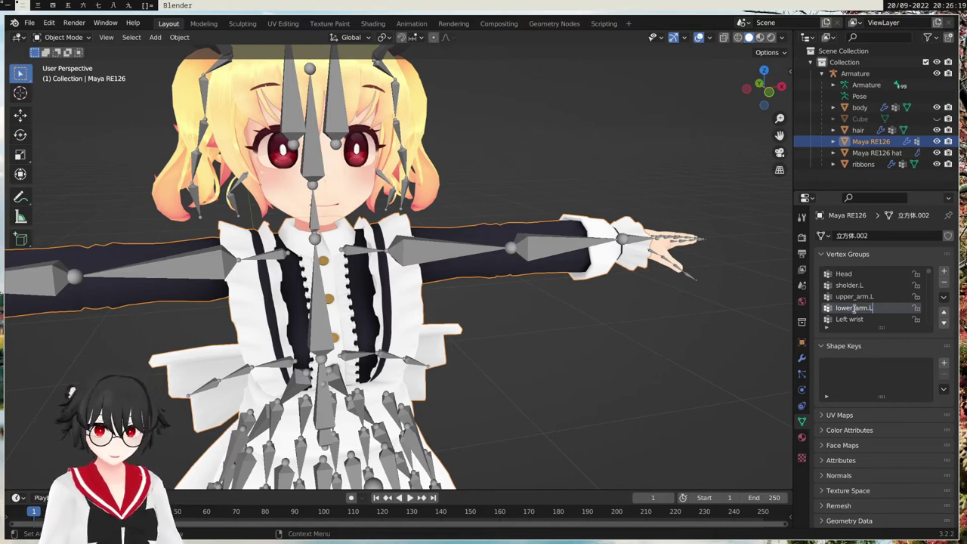
key(Return)
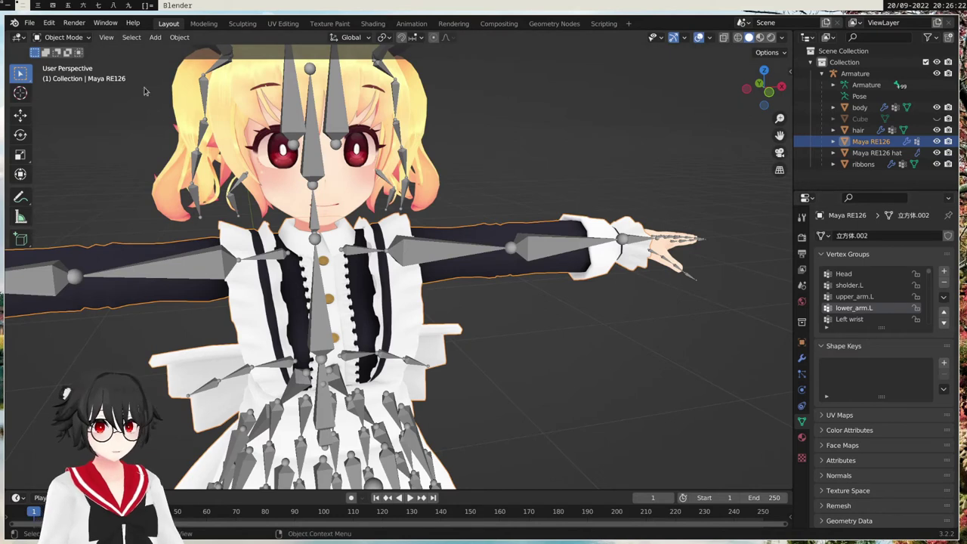
Test-move the armature's Hips bone in Pose Mode to check how the dress follows, and cancel the move.
click(428, 257)
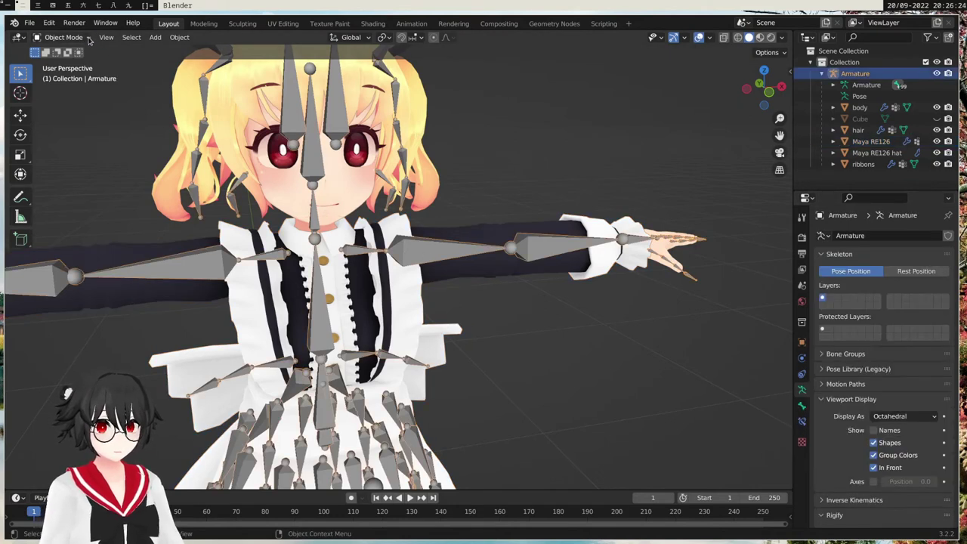
click(63, 37)
click(68, 75)
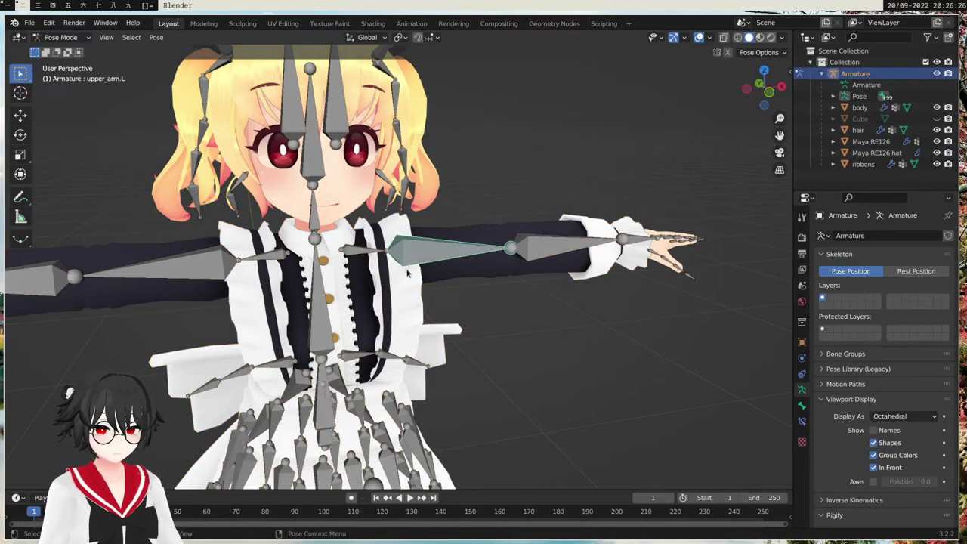
shift+scroll(418, 362, down, 3)
click(324, 383)
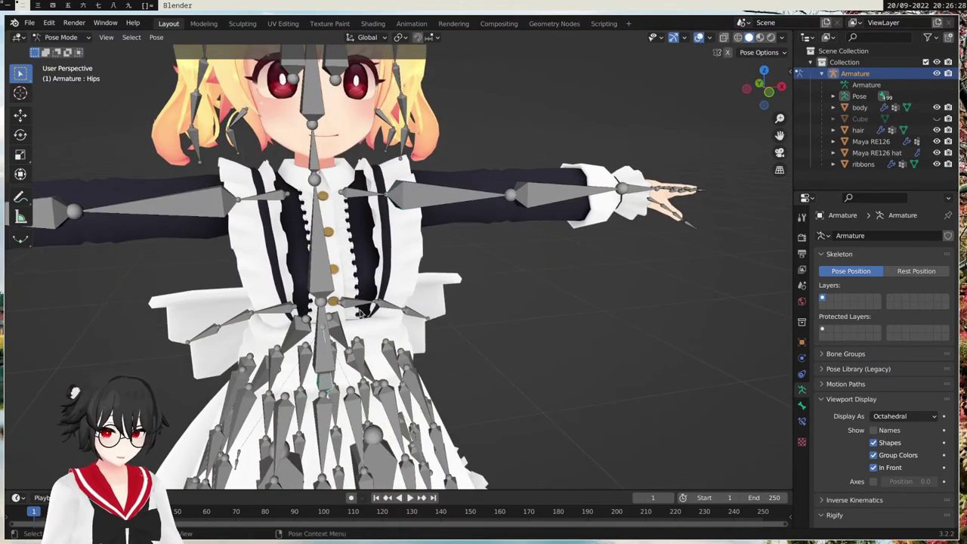
key(g)
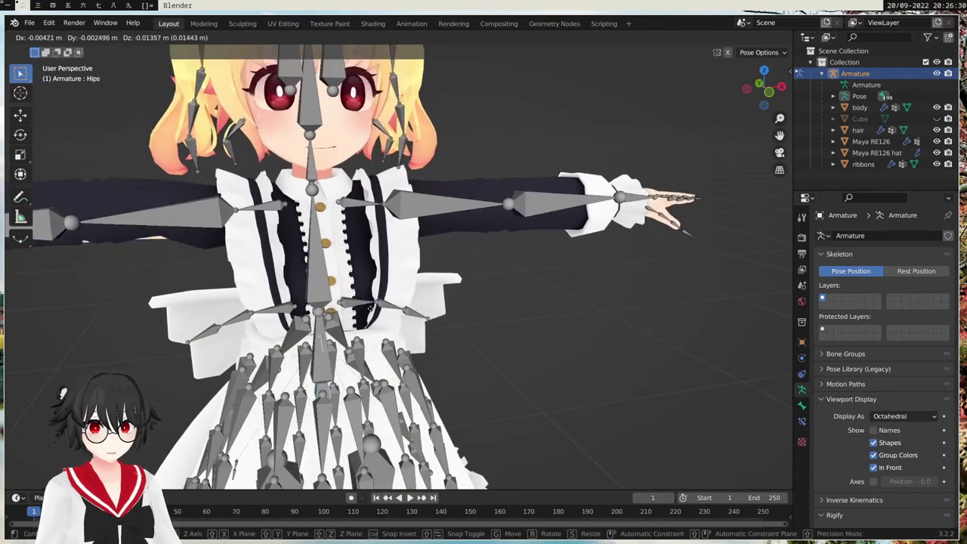
right_click(379, 321)
Test-rotate the upper_arm.L bone to check the left sleeve, cancel the rotation and return to Object Mode.
click(479, 194)
key(r)
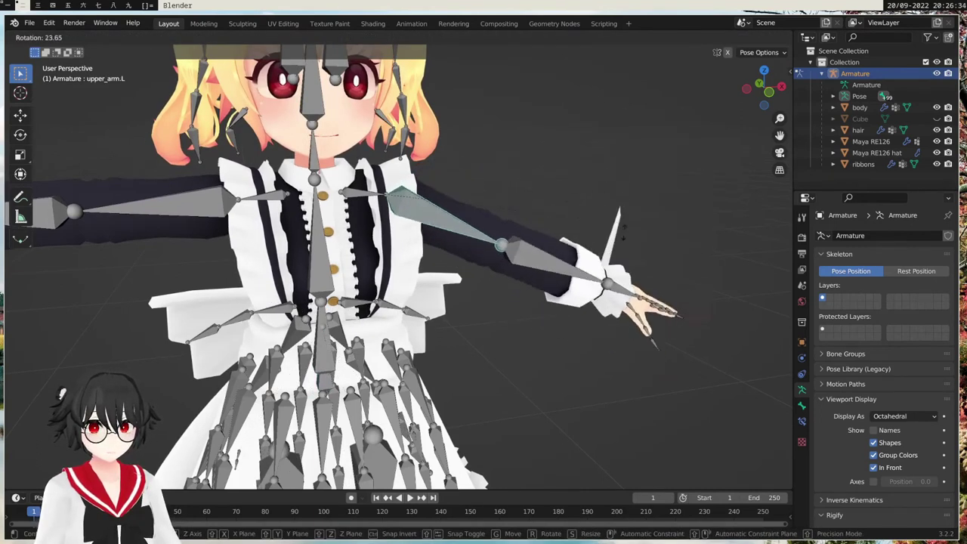
right_click(622, 222)
shift+middle_drag(505, 162, 528, 225)
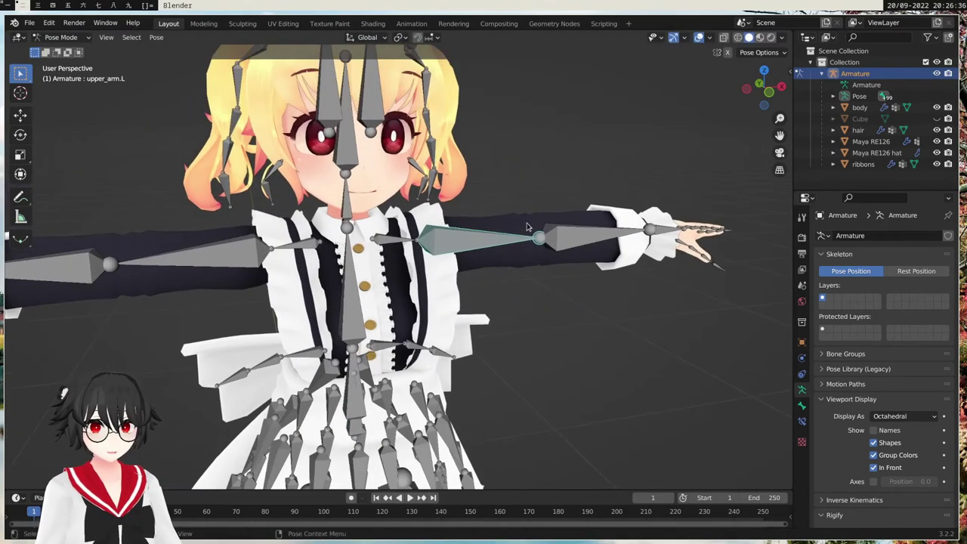
click(62, 37)
click(64, 44)
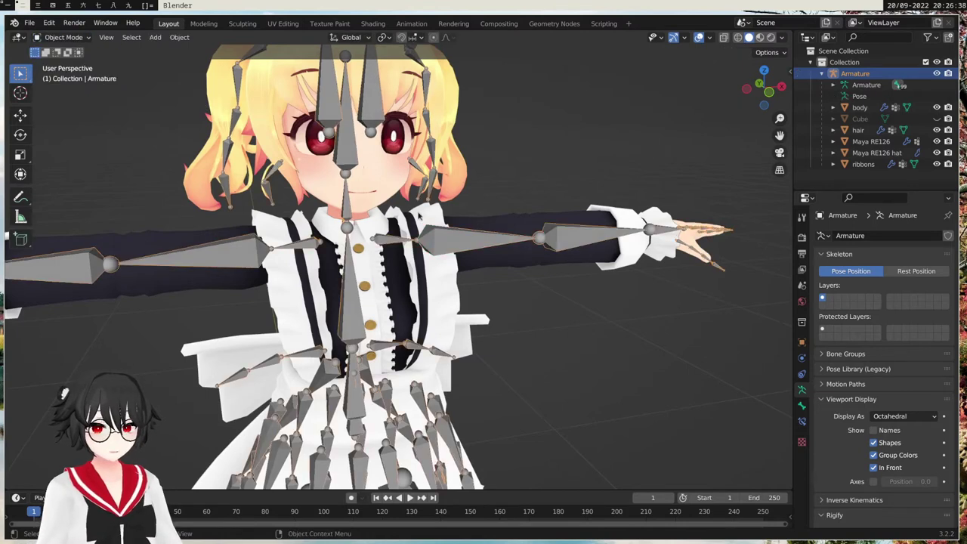
Rename the dress's Left wrist vertex group to hand.L and its Right shoulder group to shoulder.R.
click(626, 264)
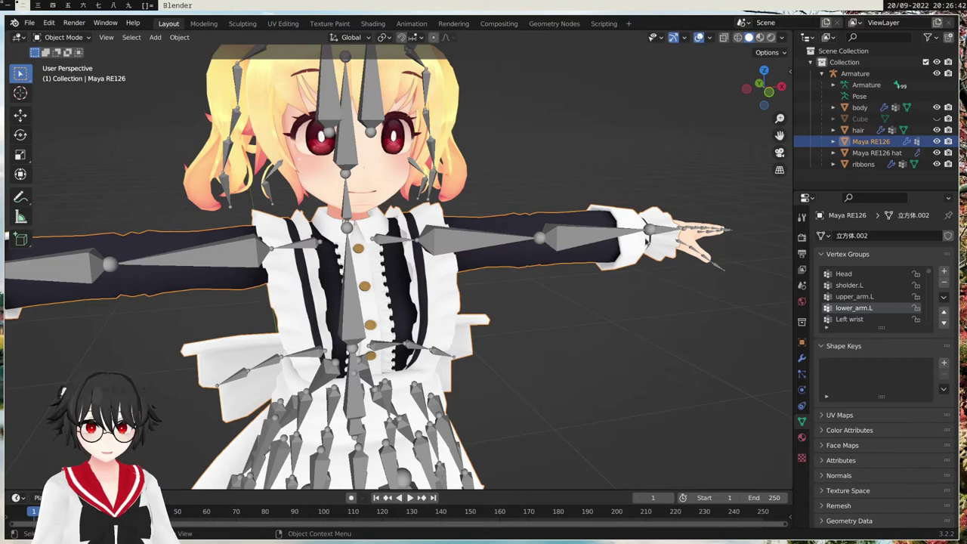
scroll(859, 313, down, 1)
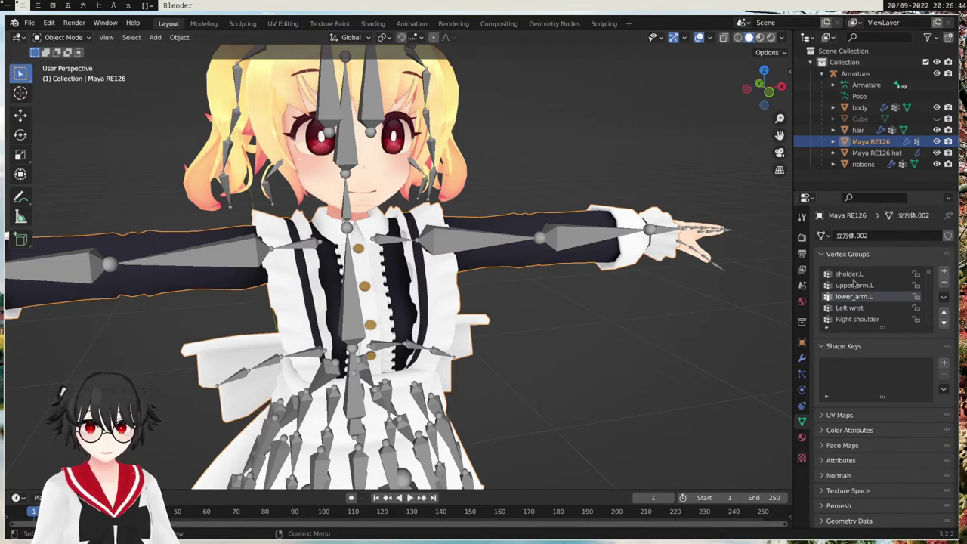
middle_drag(637, 277, 630, 281)
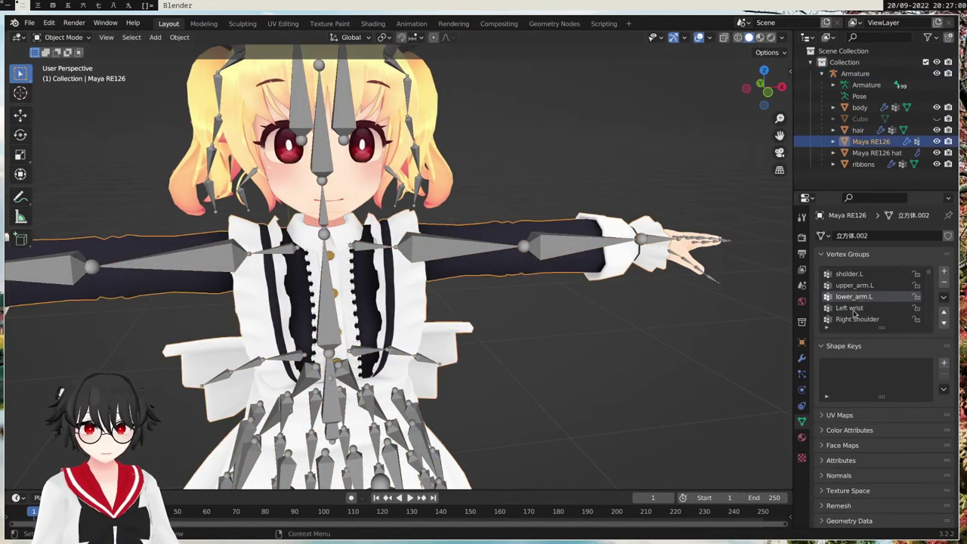
double_click(850, 309)
text(hand)
double_click(856, 320)
text(shoulder.R)
key(Return)
Rename the dress's right arm vertex group, directly after shoulder.R, to upper_arm.R.
scroll(869, 310, down, 1)
double_click(852, 318)
text(upper_arm.R)
key(Return)
Rename the dress's Right elbow vertex group to lower_arm.L and its Right wrist group to hand.R.
scroll(857, 321, down, 1)
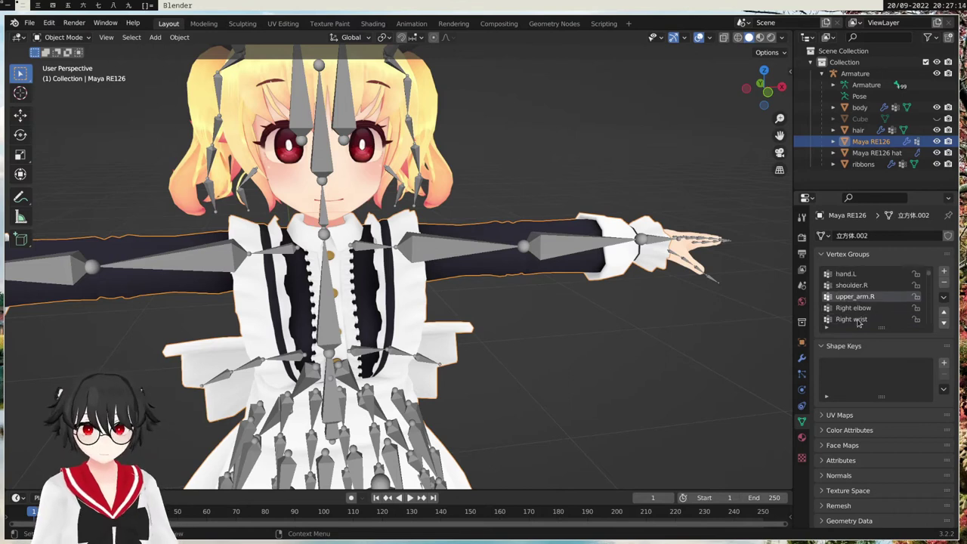
double_click(851, 307)
text(lower_arm.L)
key(Return)
double_click(847, 319)
text(hand.R)
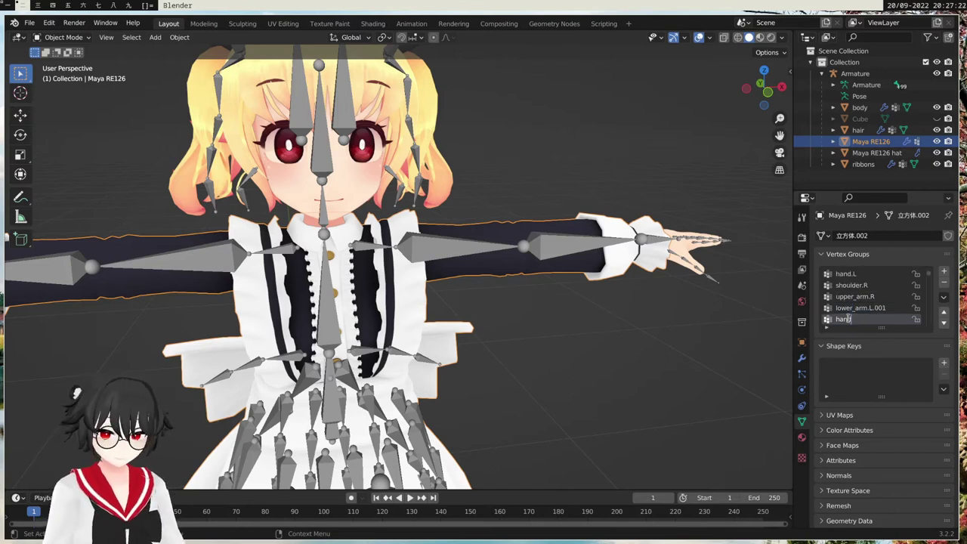
key(Return)
Check the names of the armature's upper leg bones in Edit Mode and return to Object Mode.
scroll(874, 311, down, 20)
scroll(559, 393, down, 2)
shift+middle_drag(536, 472, 580, 352)
shift+middle_drag(616, 268, 678, 299)
shift+middle_drag(403, 356, 439, 342)
click(470, 323)
scroll(503, 316, up, 1)
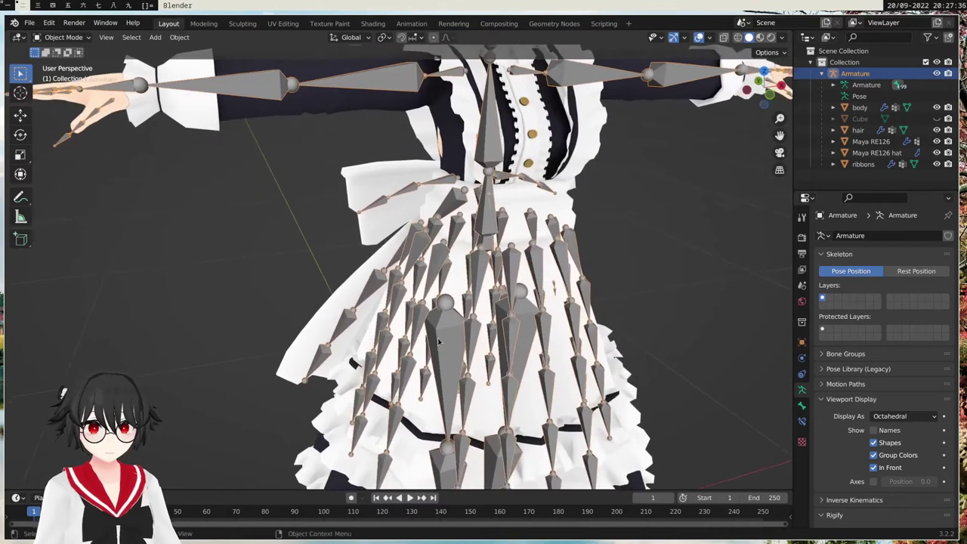
key(Tab)
click(448, 333)
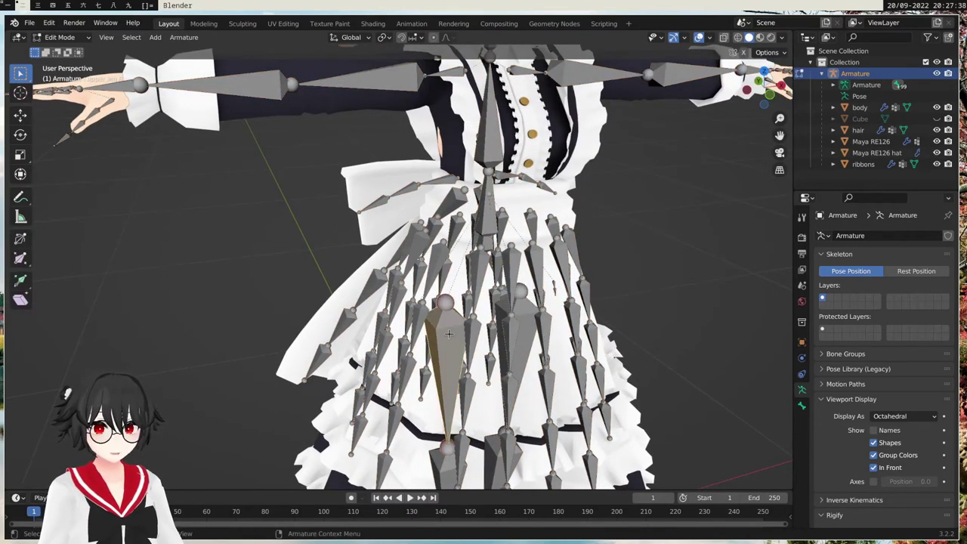
shift+middle_drag(173, 171, 281, 212)
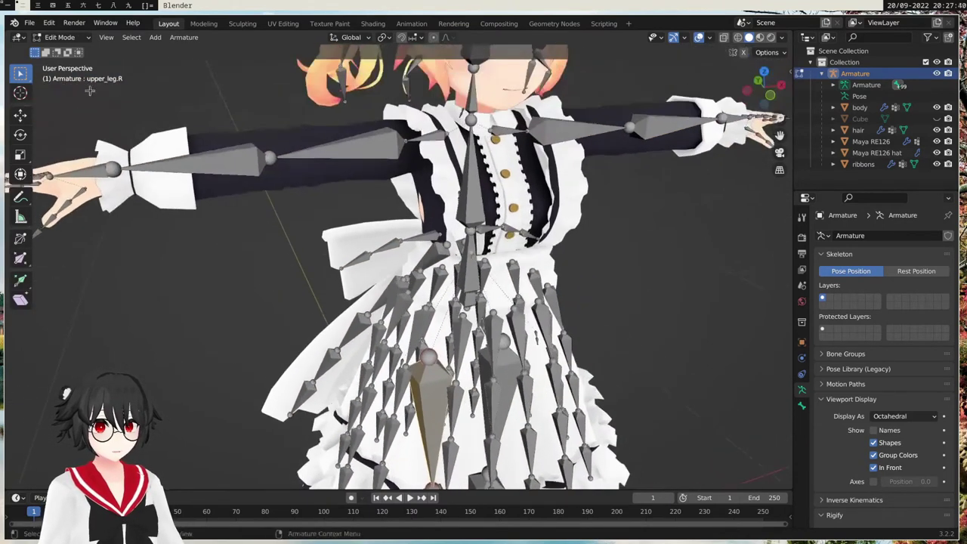
shift+middle_drag(323, 235, 303, 203)
shift+click(494, 341)
key(Tab)
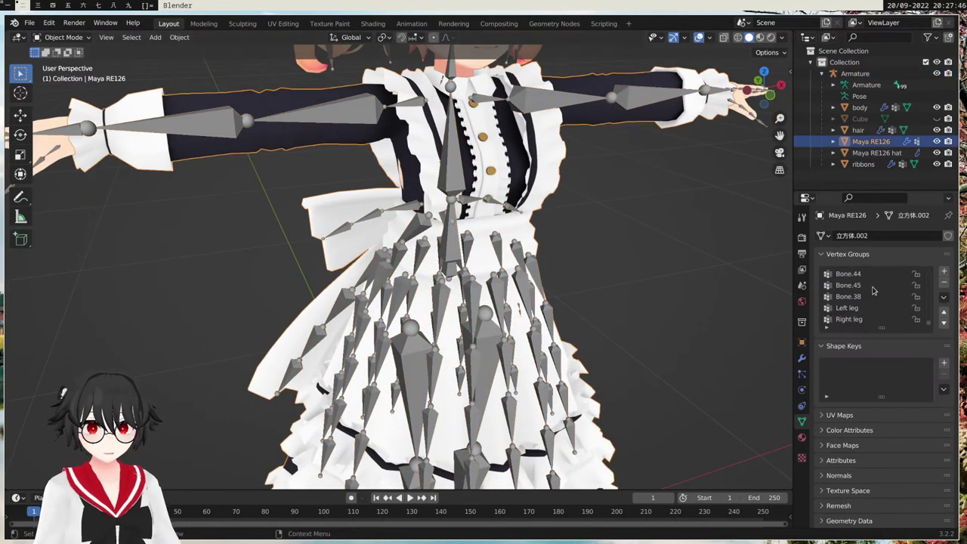
Rename the dress's Left leg vertex group to upper_leg.L and its Right leg group to upper_leg.R.
double_click(849, 307)
text(upper_leg.L)
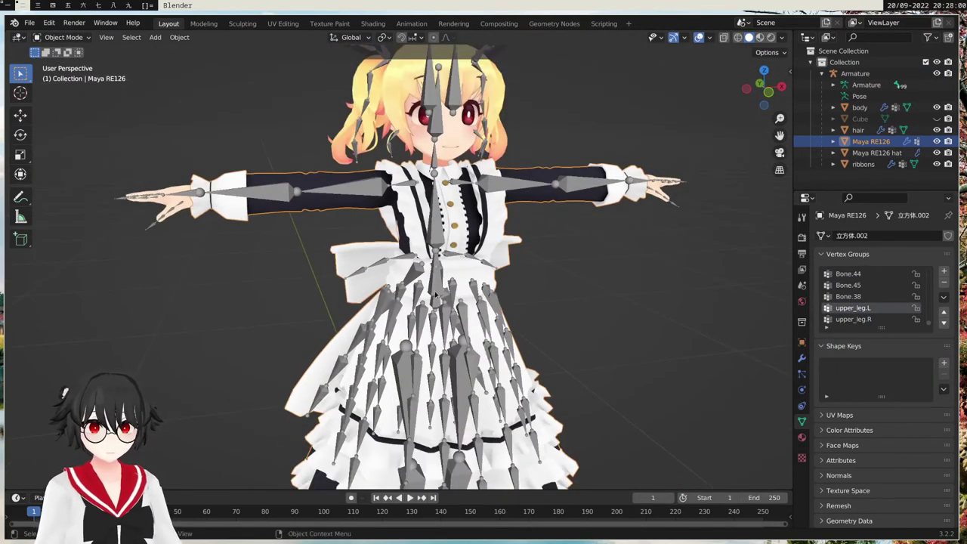
Test-move the Hips bone in Pose Mode to check the whole outfit, cancel the move and return to Object Mode.
click(437, 295)
click(64, 37)
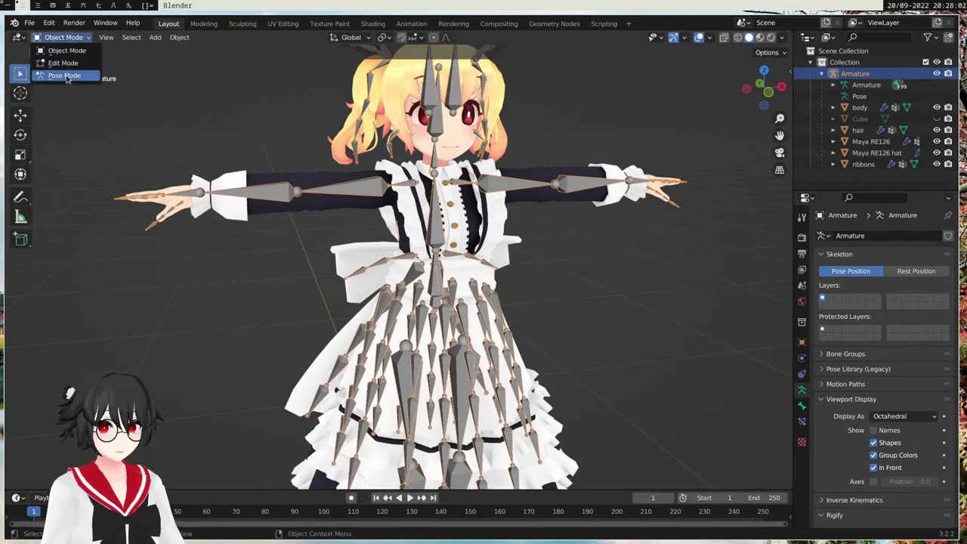
click(67, 76)
click(447, 303)
middle_drag(447, 304, 490, 294)
key(g)
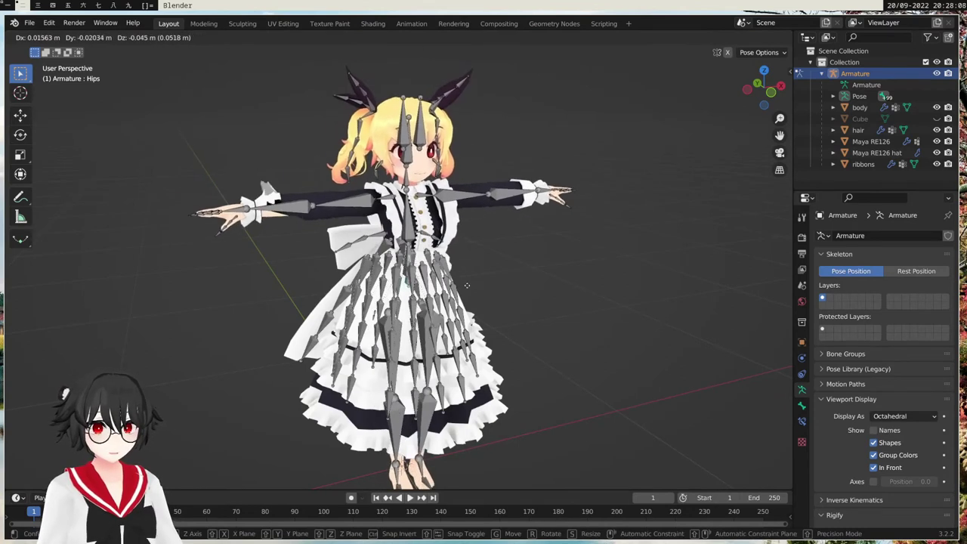
right_click(460, 277)
scroll(246, 195, up, 1)
shift+middle_drag(253, 168, 294, 190)
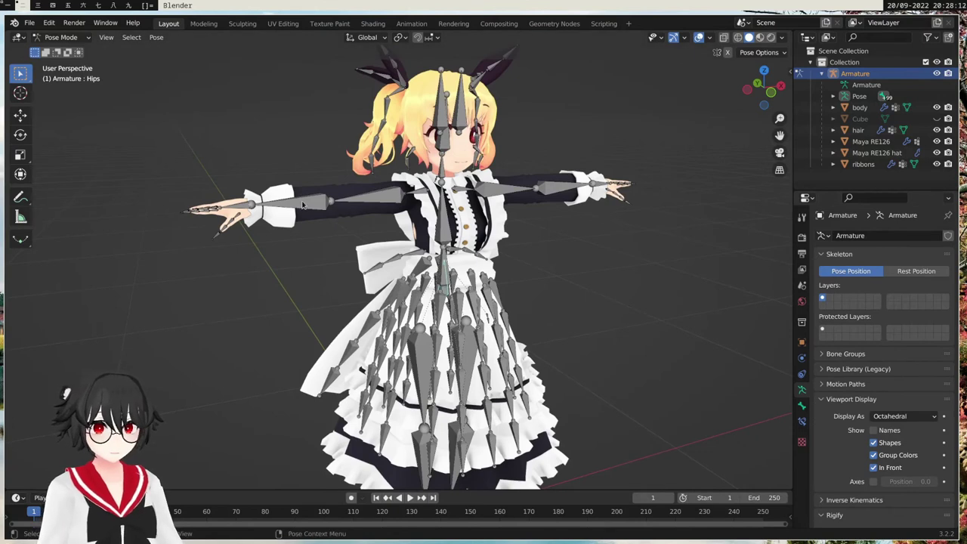
click(427, 221)
click(61, 37)
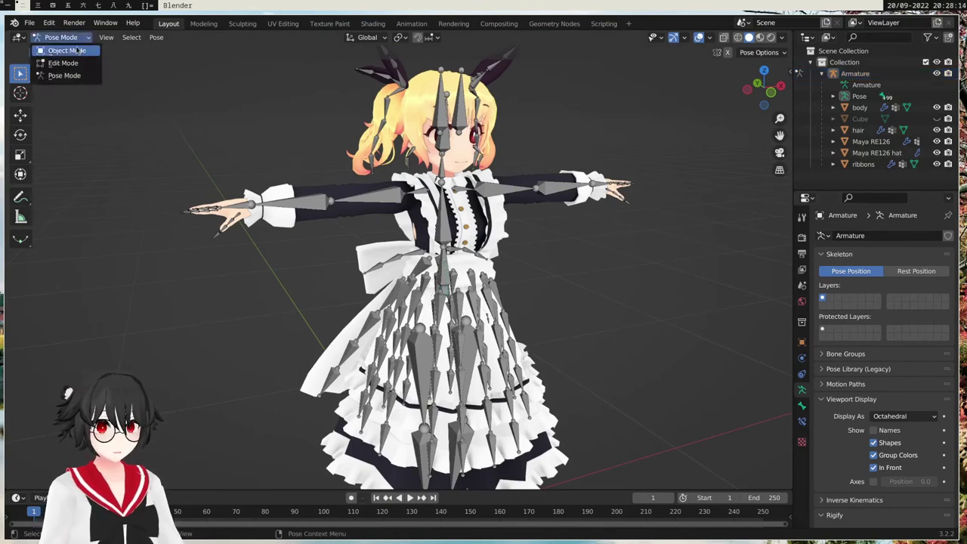
click(66, 52)
Return to Object Mode, select the dress and rename its lower_arm.L.001 vertex group to lower_arm.R.
click(281, 216)
scroll(861, 301, up, 10)
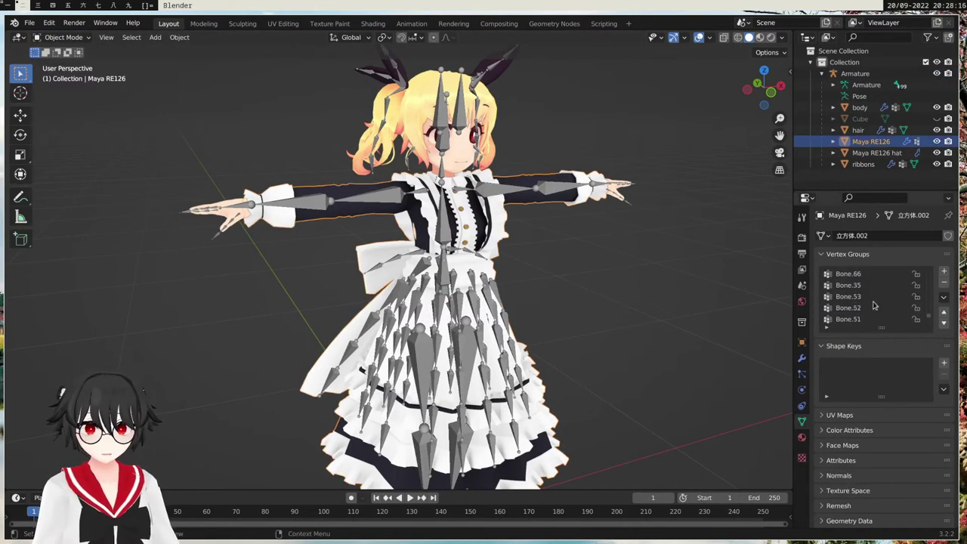
drag(929, 309, 928, 288)
scroll(853, 302, up, 8)
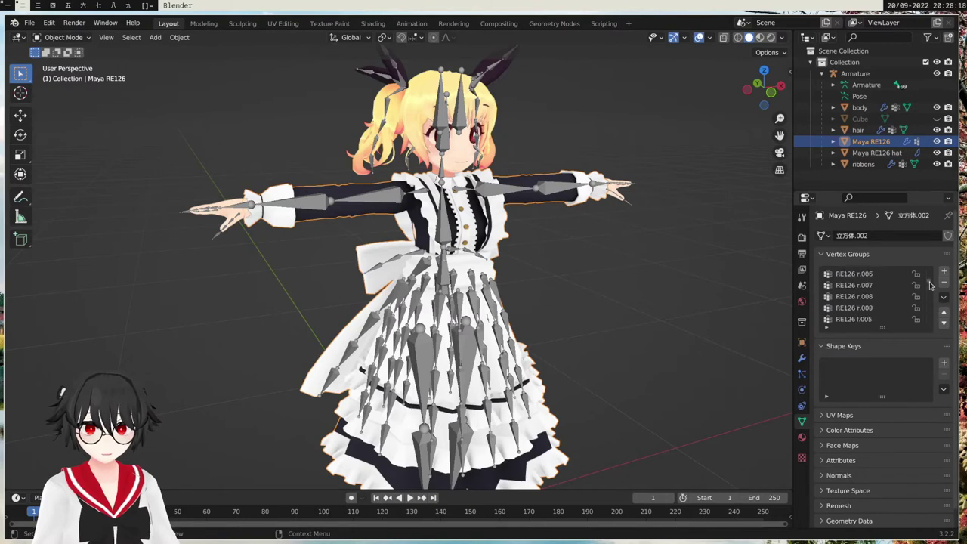
scroll(861, 302, down, 3)
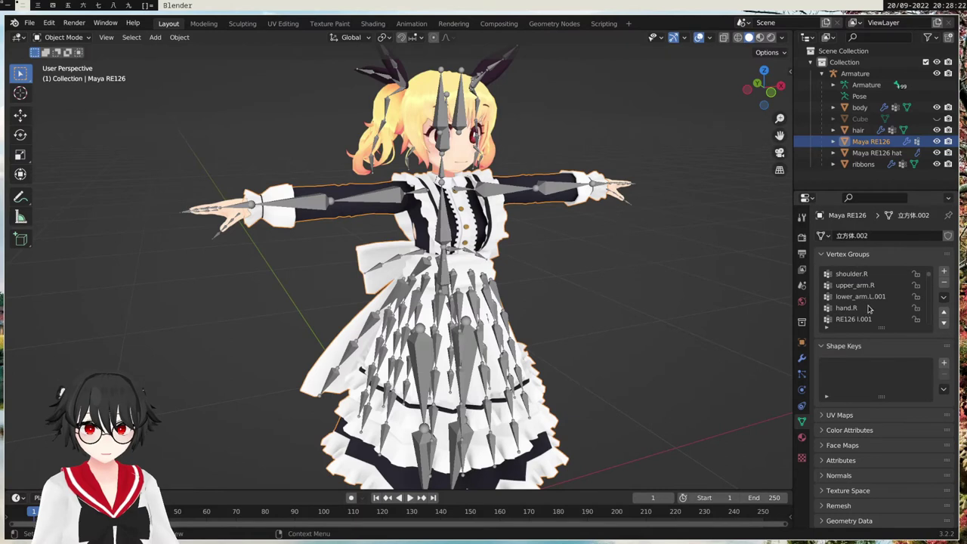
click(875, 300)
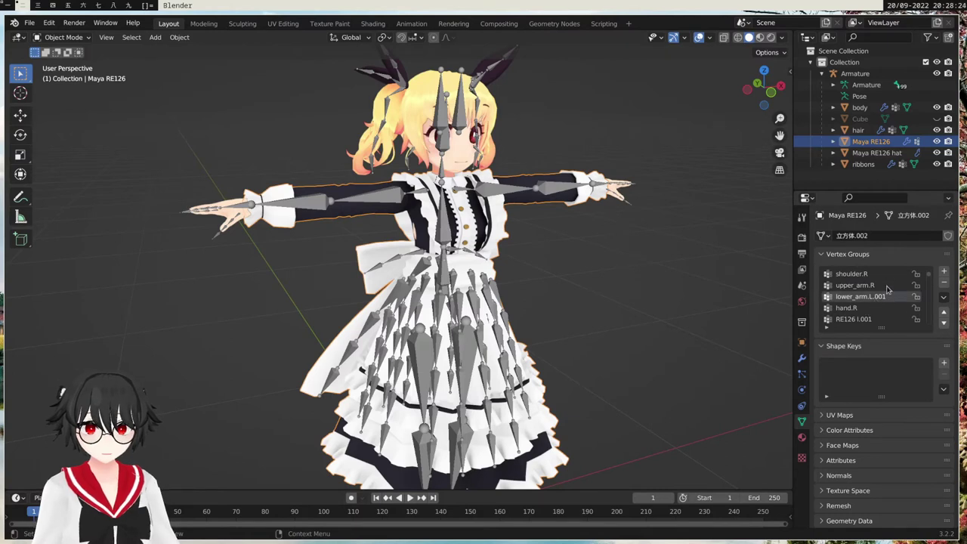
double_click(889, 296)
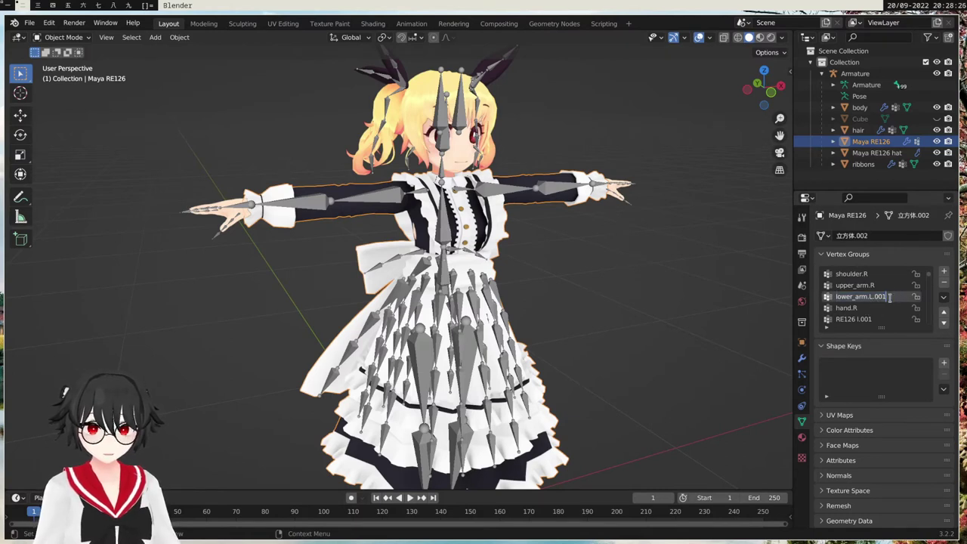
key(ctrl+shift+Left)
key(ctrl+shift+Left)
text(R)
key(Return)
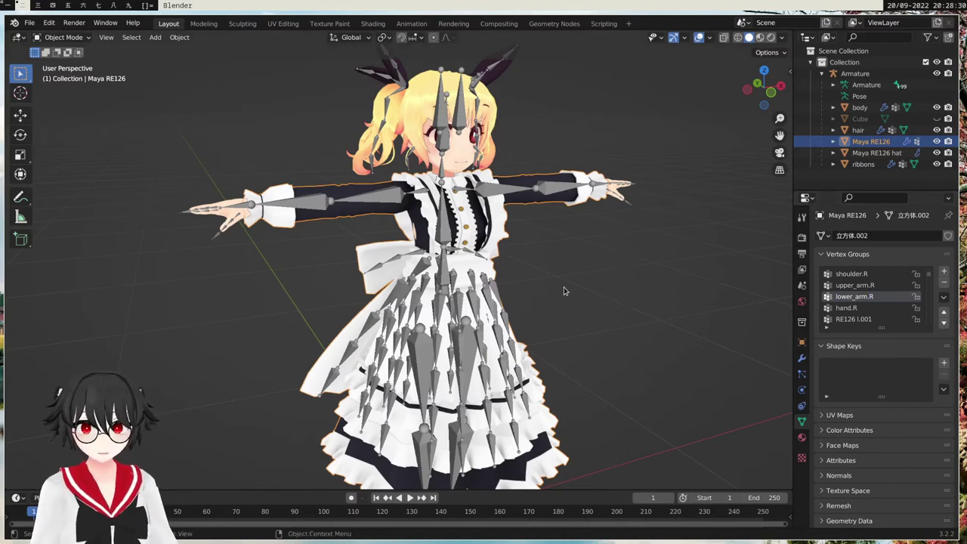
Test-move the armature's Hips bone in Pose Mode to check how the dress follows, and cancel each move.
click(433, 342)
click(65, 37)
click(63, 75)
middle_drag(455, 302, 451, 294)
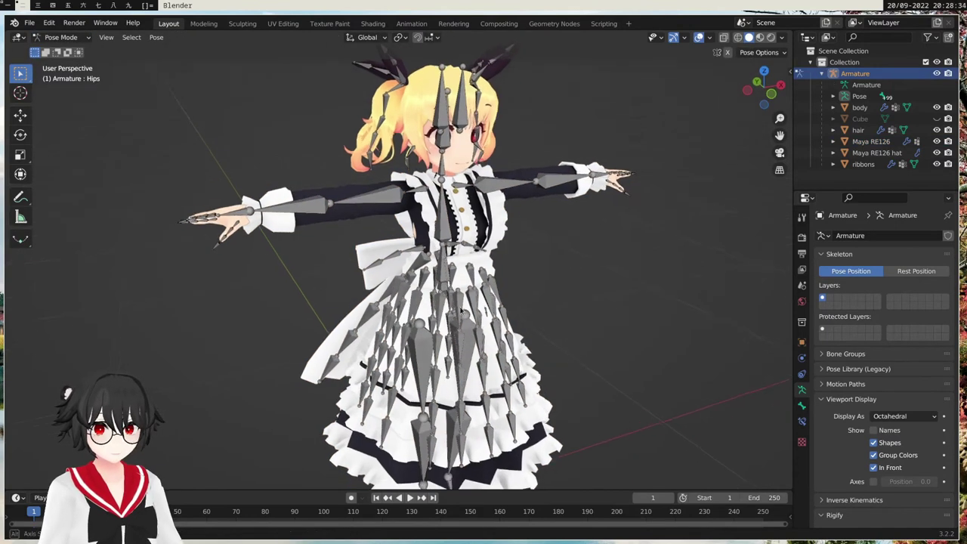
scroll(451, 294, up, 1)
click(449, 290)
key(g)
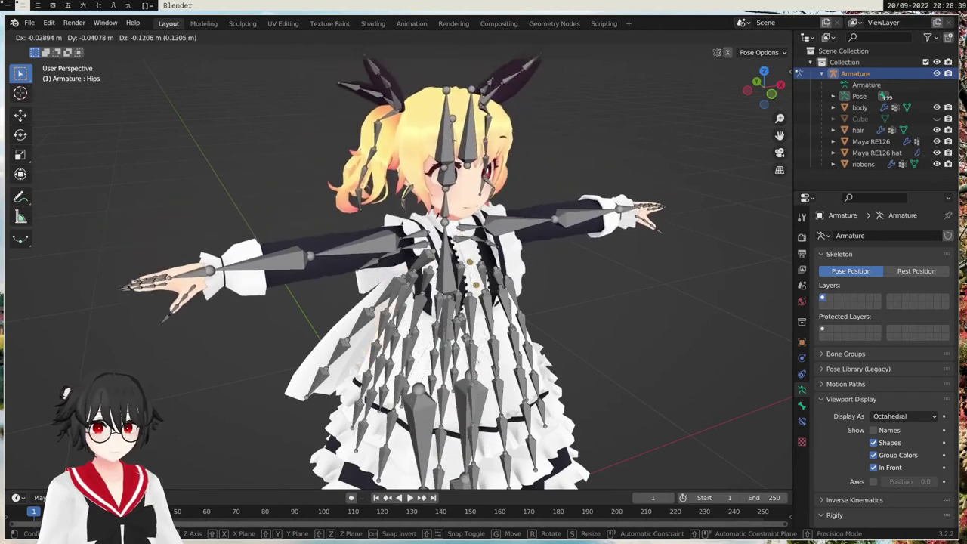
right_click(540, 367)
middle_drag(584, 315, 545, 294)
key(g)
right_click(499, 325)
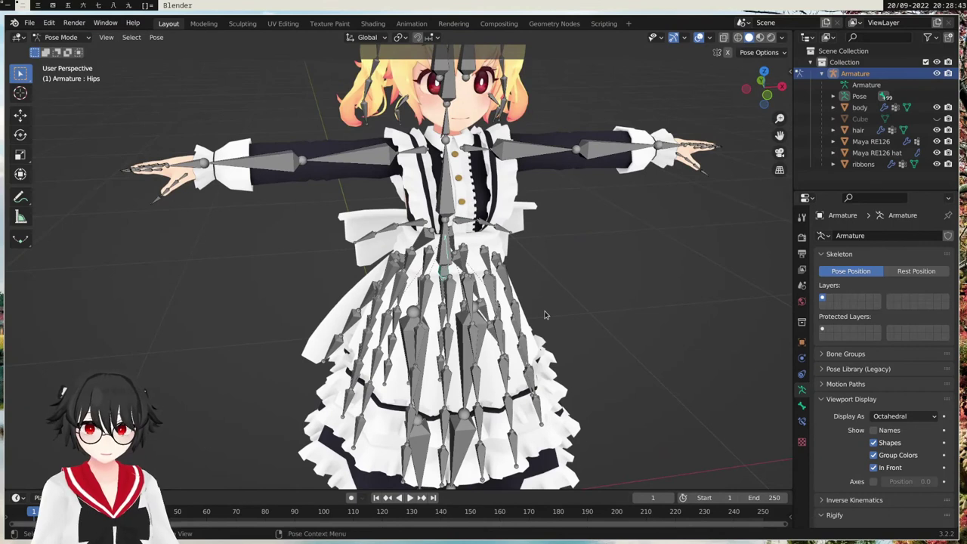
Switch the armature to Edit Mode and pick out the top bones along one side of the skirt.
scroll(545, 315, up, 6)
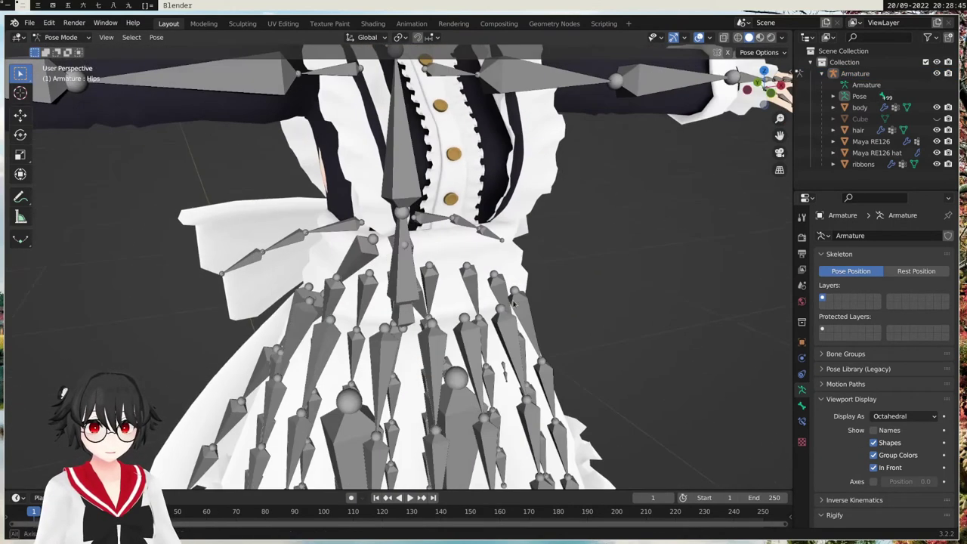
click(62, 37)
click(62, 50)
shift+middle_drag(366, 253, 326, 219)
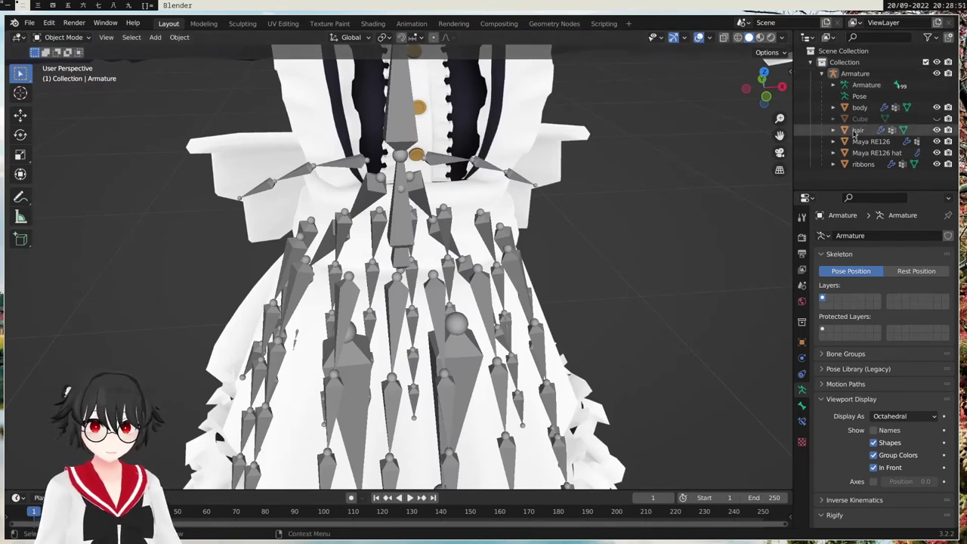
middle_drag(582, 242, 531, 258)
click(516, 251)
key(Tab)
click(519, 256)
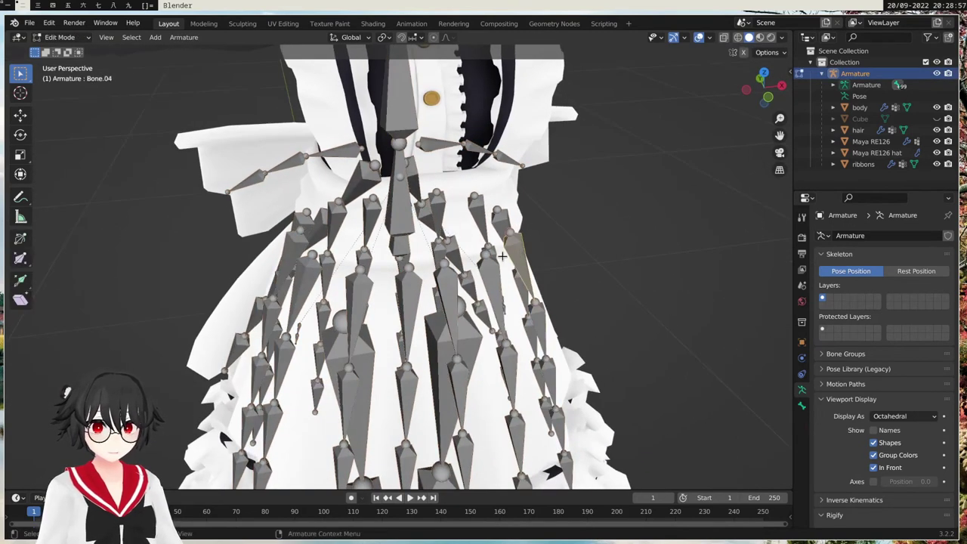
shift+click(499, 221)
shift+click(475, 209)
shift+click(436, 210)
middle_drag(507, 218, 530, 220)
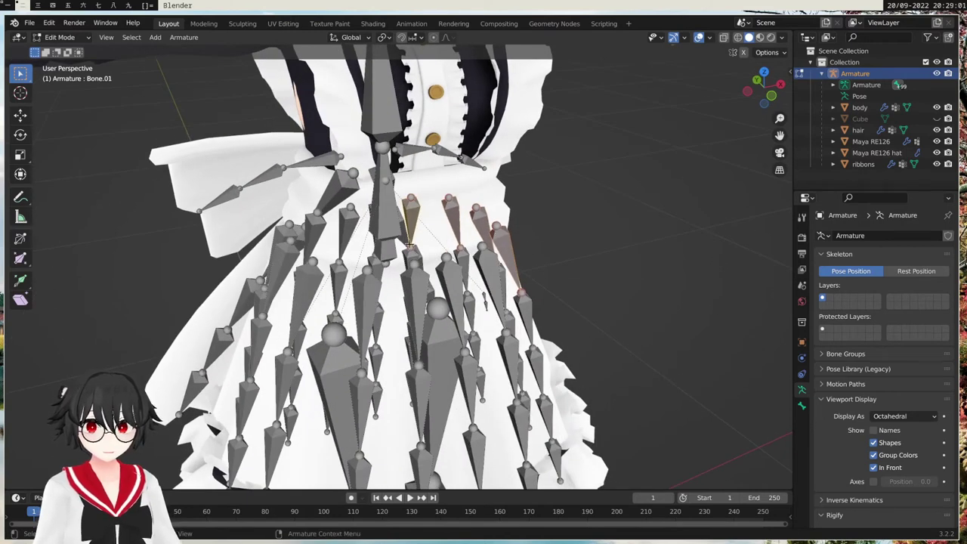
Show the bone relations and check the parent of each bone along one front skirt chain.
click(448, 273)
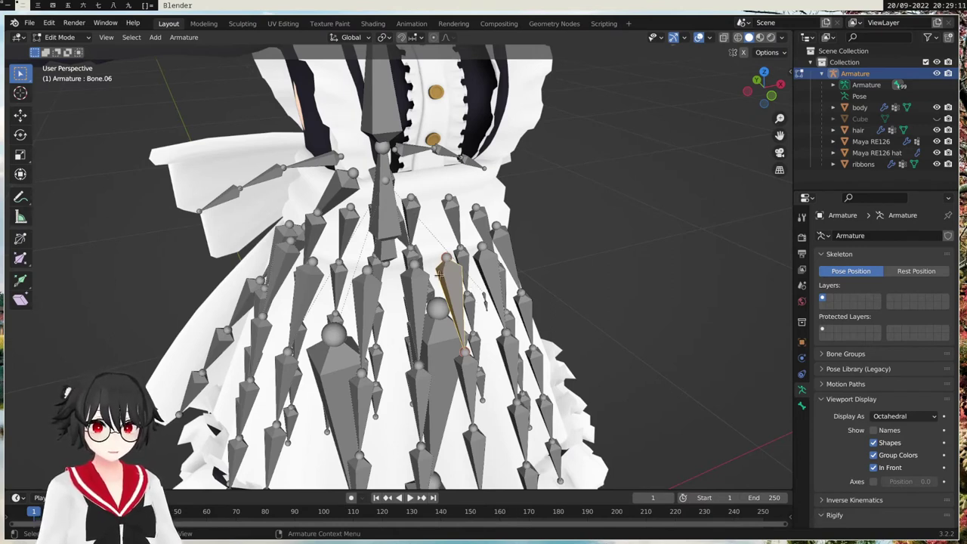
click(802, 408)
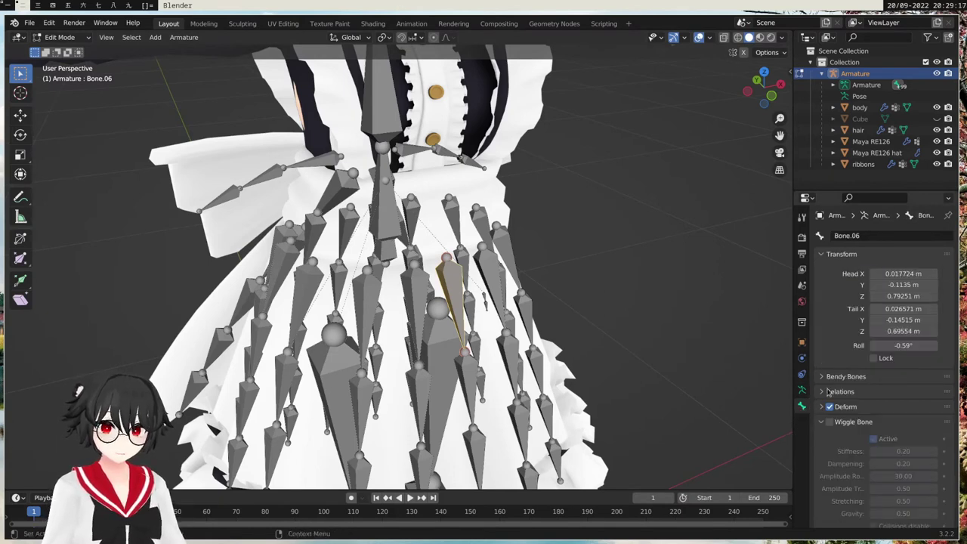
click(831, 391)
scroll(839, 363, down, 3)
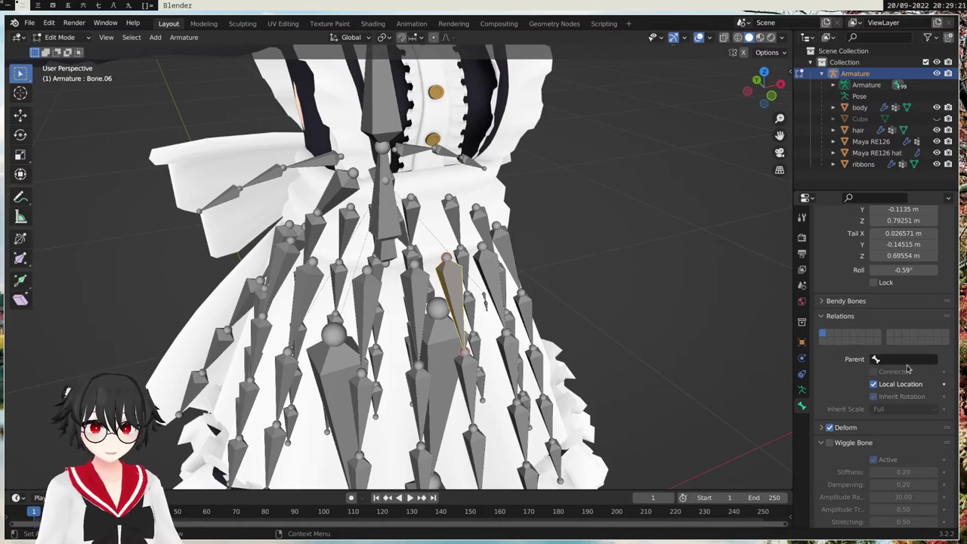
middle_drag(475, 238, 480, 335)
click(463, 342)
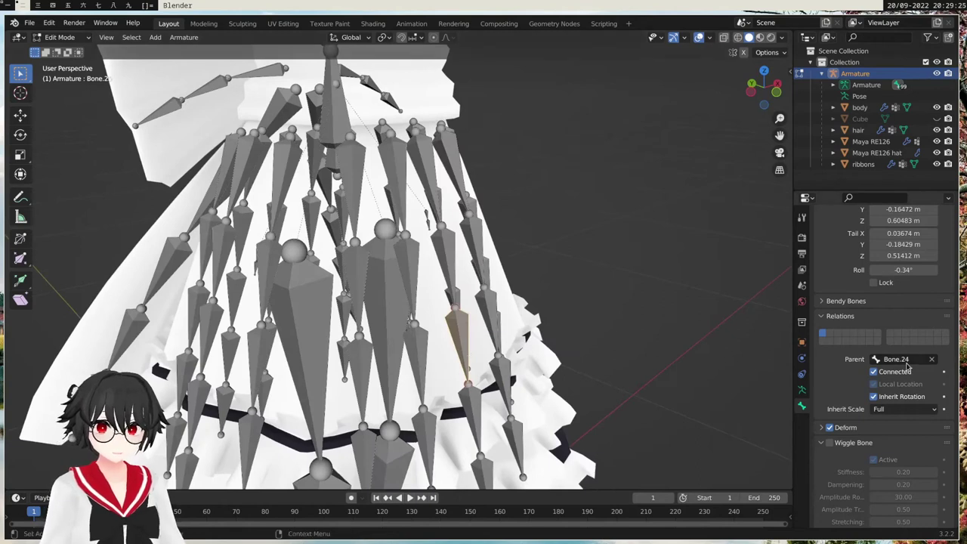
click(447, 249)
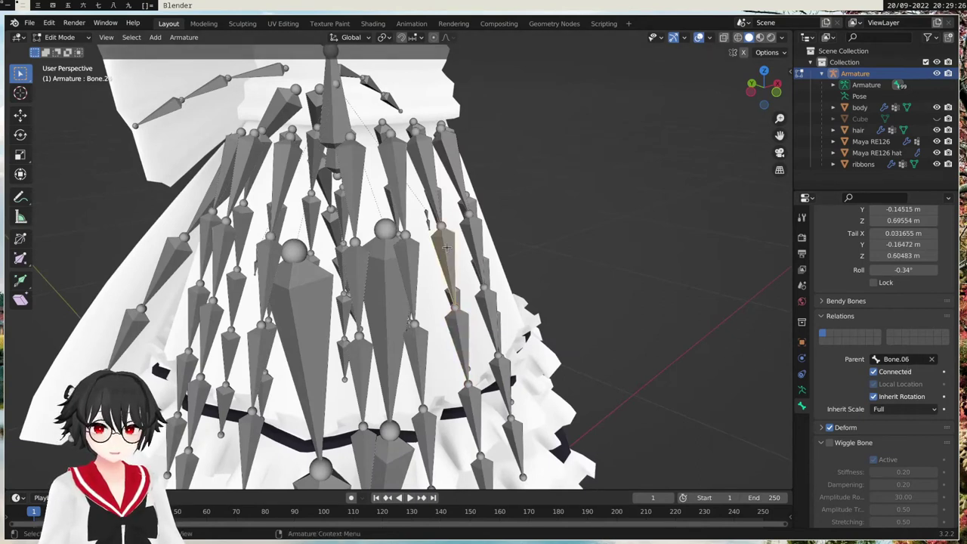
click(428, 179)
scroll(453, 242, down, 3)
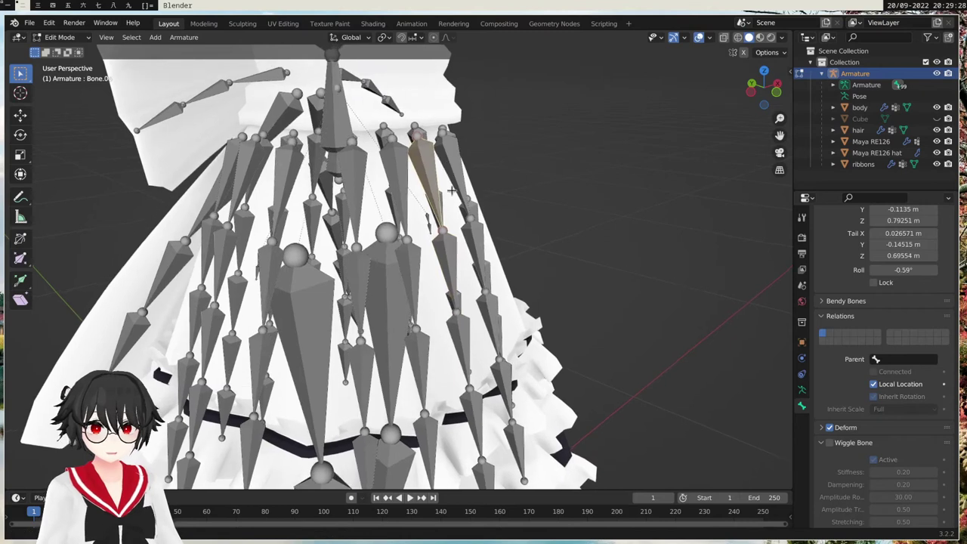
Check the parents assigned to the Chest, Spine and Hips bones.
middle_drag(475, 300, 395, 235)
click(376, 154)
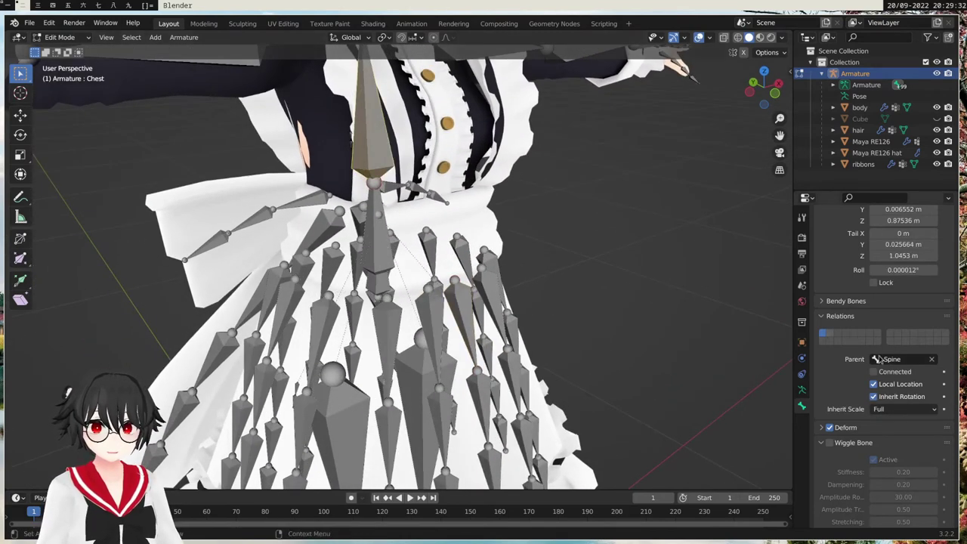
click(374, 237)
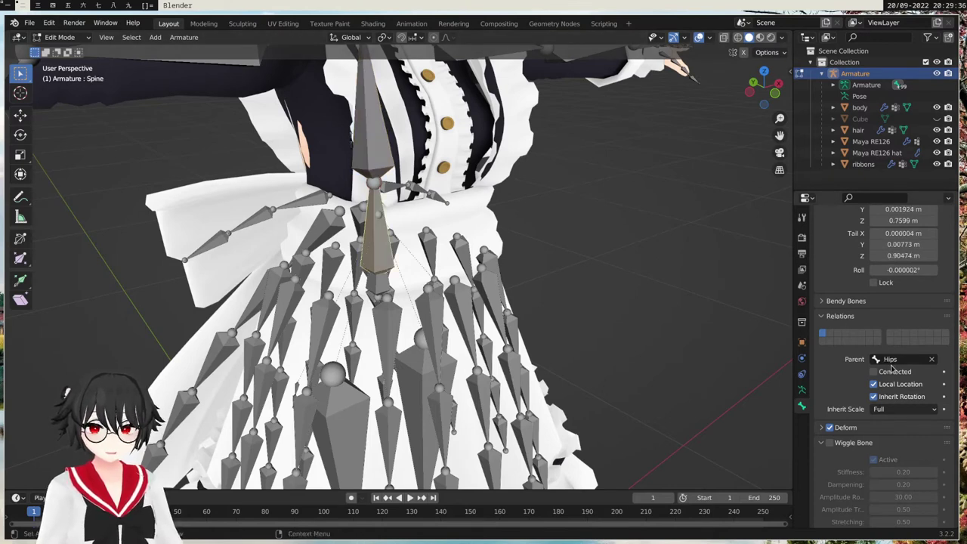
click(381, 286)
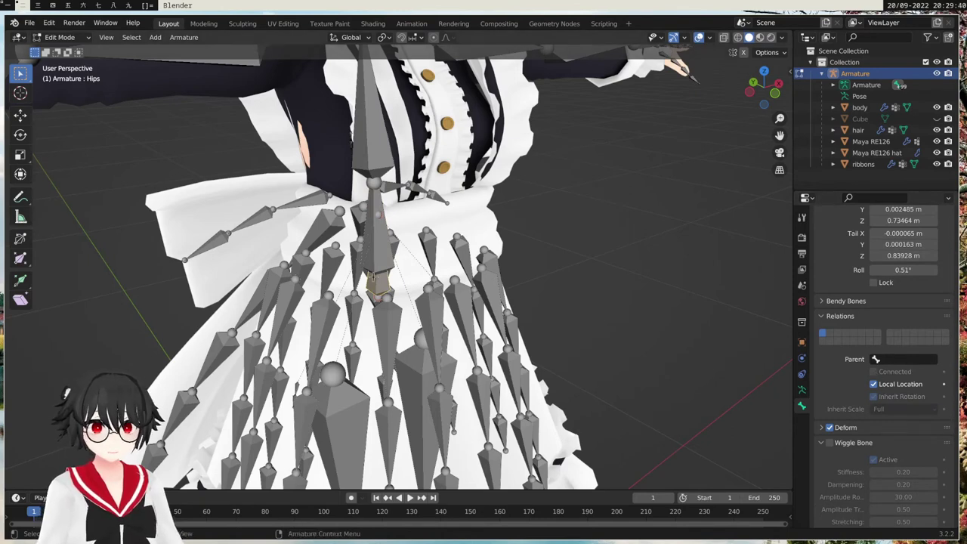
Set Hips as the parent of three top bones at the front of the skirt, one after another.
middle_drag(507, 310, 491, 315)
click(422, 306)
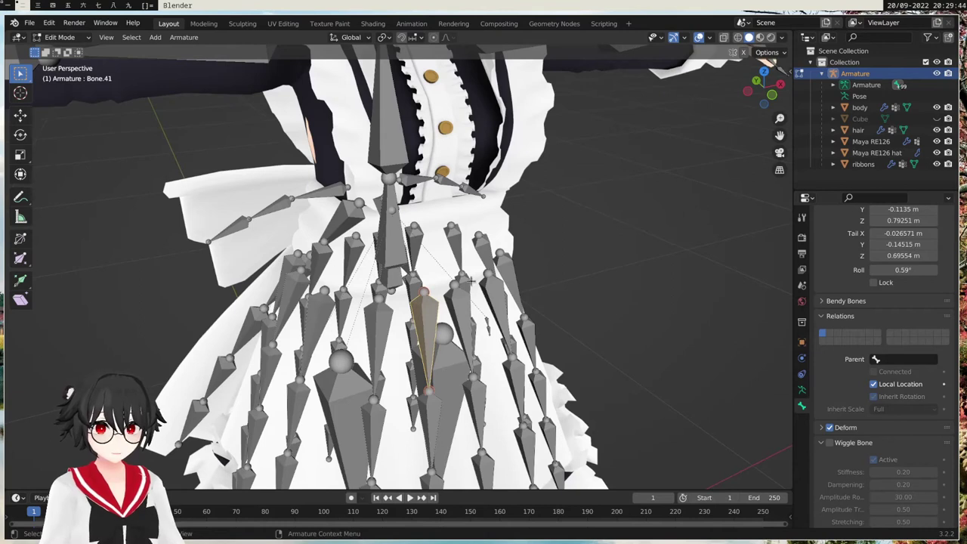
shift+middle_drag(473, 276, 512, 284)
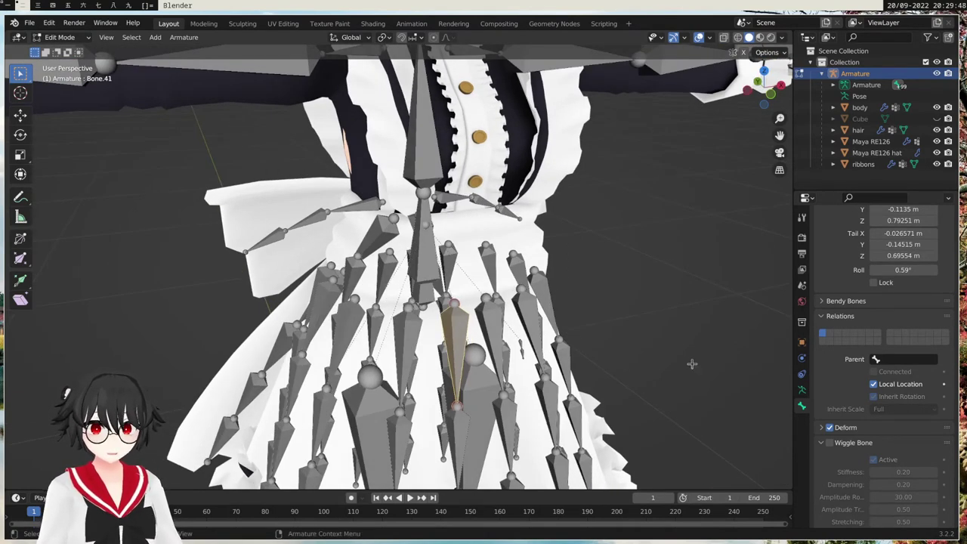
click(878, 359)
click(850, 374)
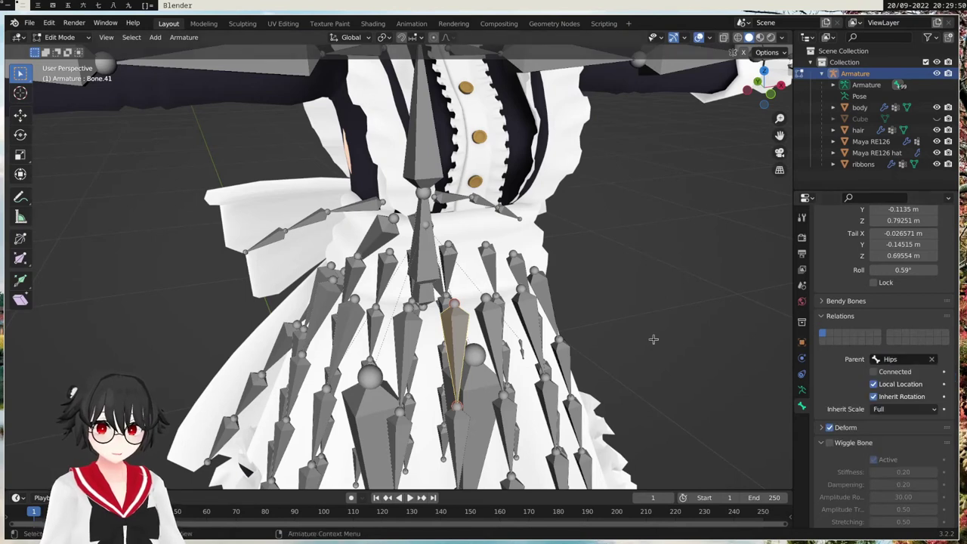
click(495, 311)
click(877, 359)
click(850, 375)
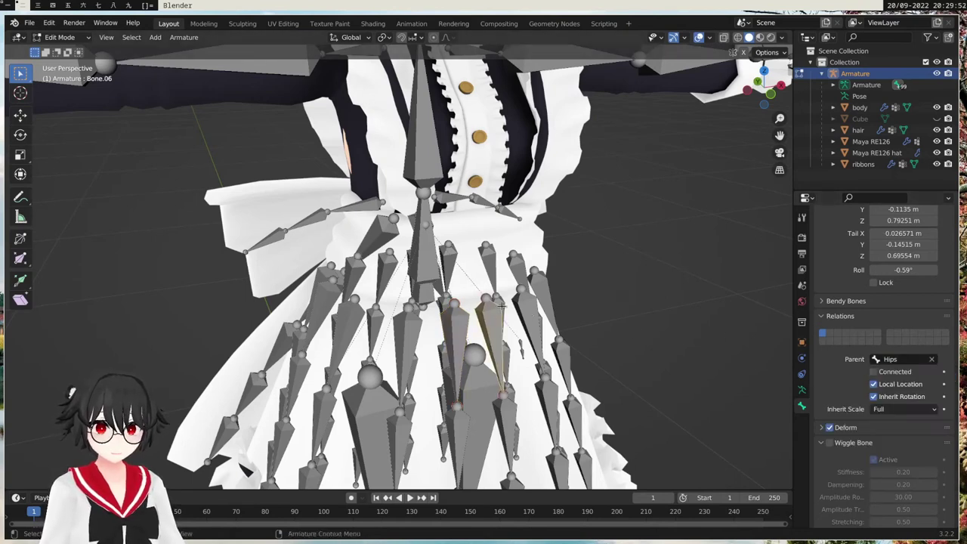
click(529, 302)
click(877, 359)
click(850, 375)
Select the remaining top skirt bones around the waist together with the bow's root bones and set their parent to Hips.
mouse_move(548, 256)
middle_down()
mouse_move(558, 248)
mouse_move(556, 272)
middle_up()
click(575, 289)
click(542, 274)
click(521, 259)
click(486, 261)
middle_drag(486, 261, 473, 265)
click(489, 261)
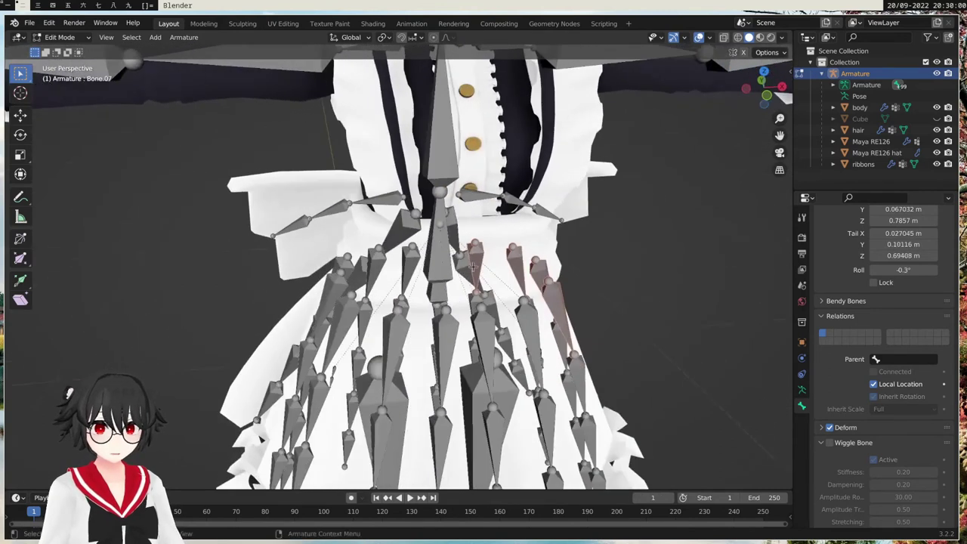
shift+click(408, 263)
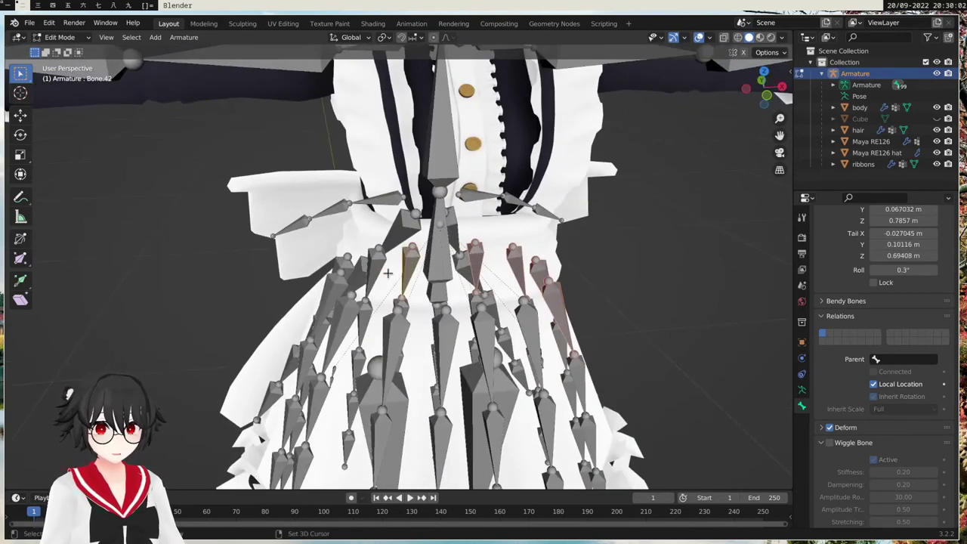
middle_drag(388, 274, 403, 267)
shift+click(392, 268)
shift+click(365, 278)
shift+click(353, 298)
shift+click(366, 326)
middle_drag(393, 332, 596, 243)
shift+click(446, 338)
shift+click(494, 329)
shift+click(514, 245)
shift+click(325, 227)
click(902, 361)
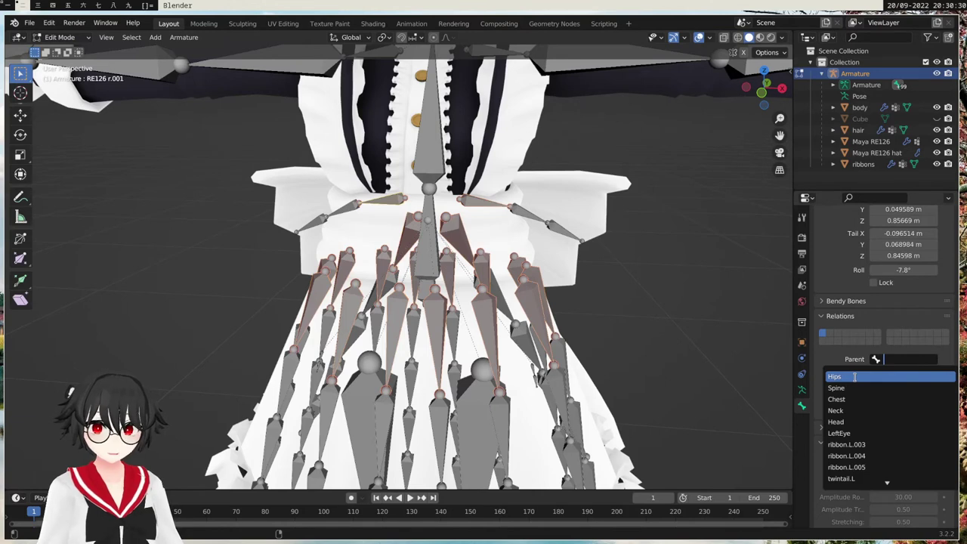
click(849, 376)
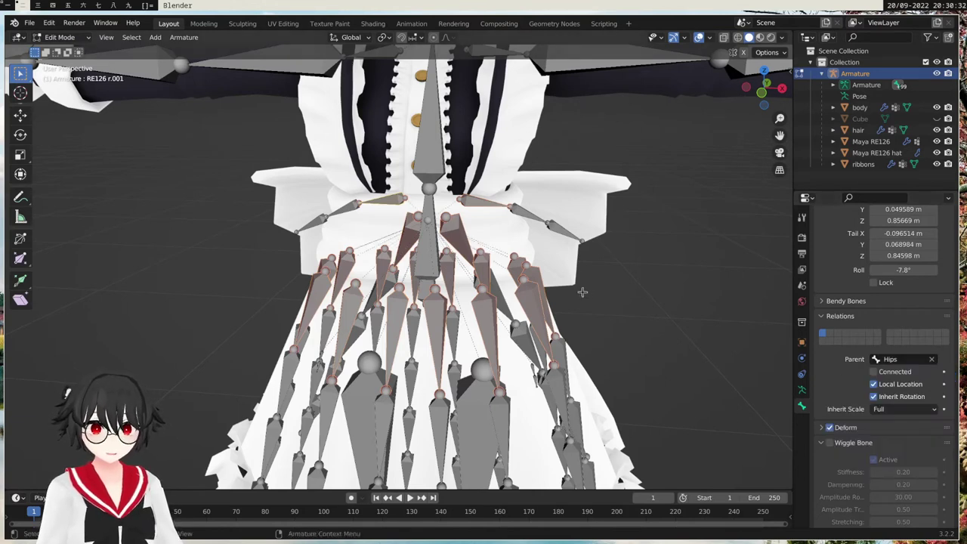
Check the parent of three top skirt bones on the character's right side.
click(379, 262)
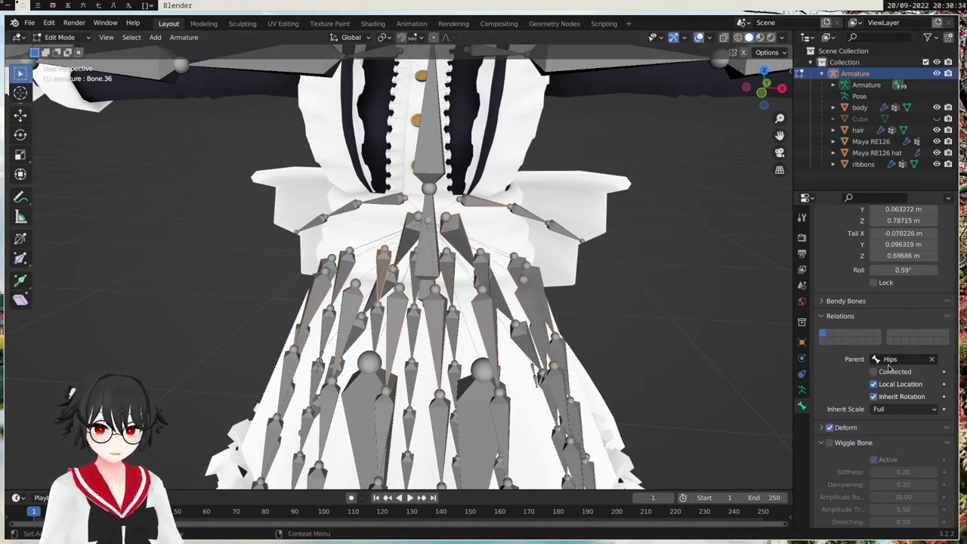
click(347, 263)
click(320, 286)
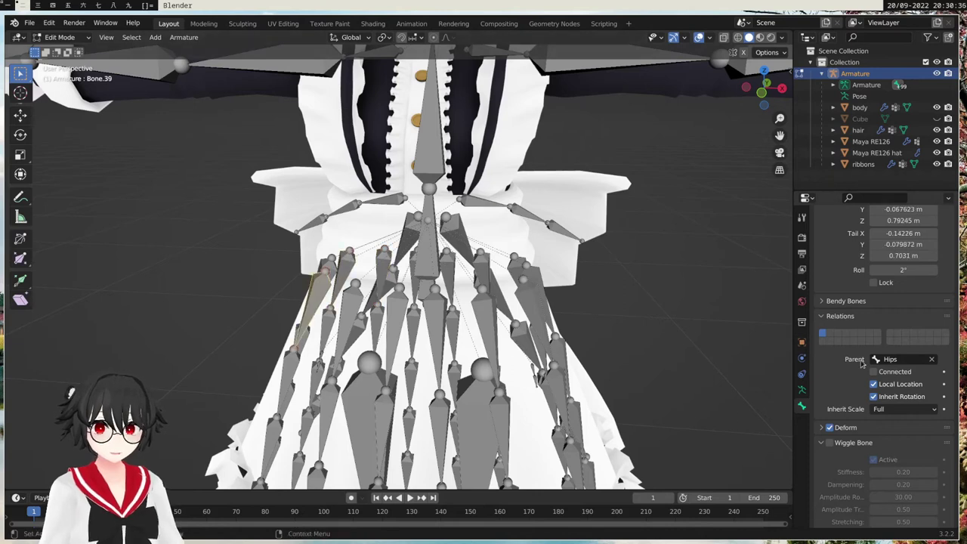
Switch the armature to Pose Mode and test the rig by moving the Hips bone, restoring its position.
scroll(582, 268, down, 5)
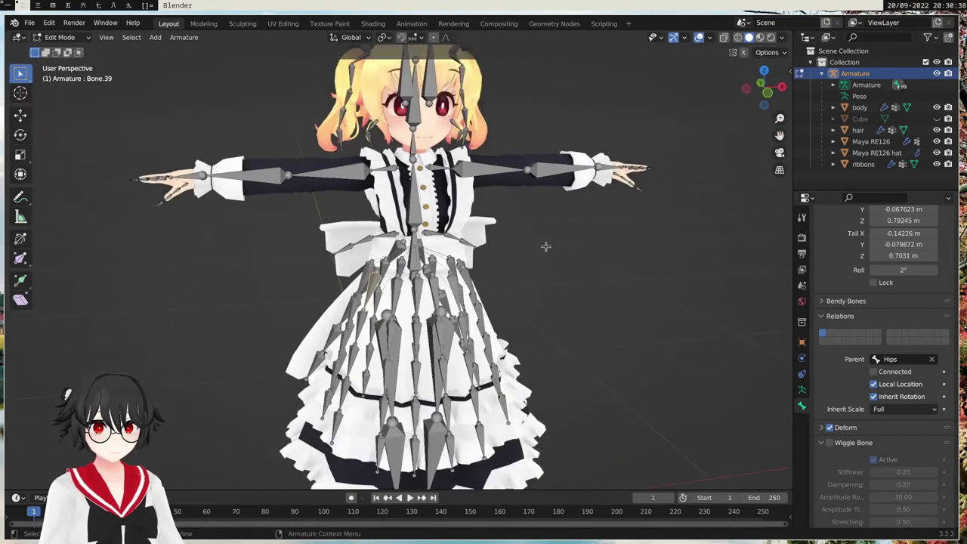
click(61, 37)
click(70, 75)
middle_drag(368, 223, 445, 287)
click(441, 289)
scroll(460, 280, down, 3)
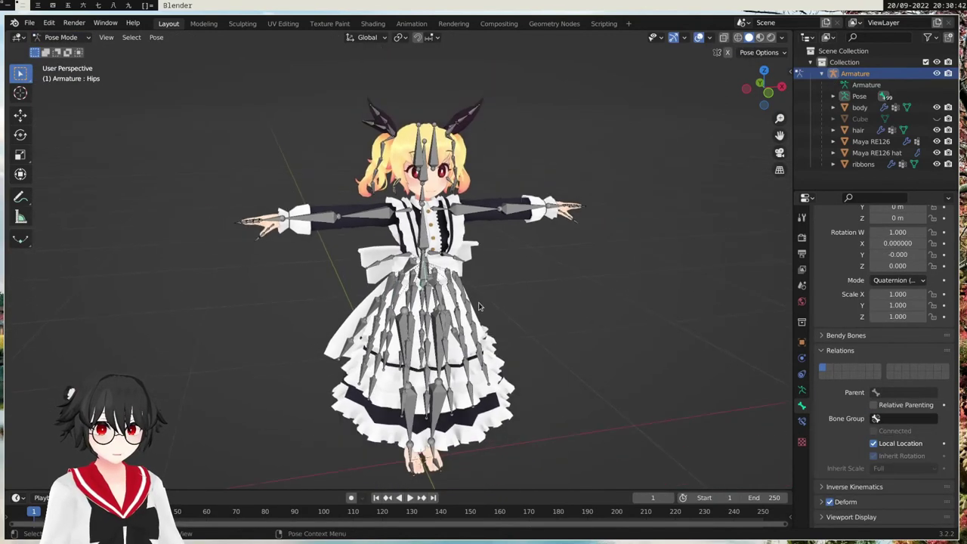
key(g)
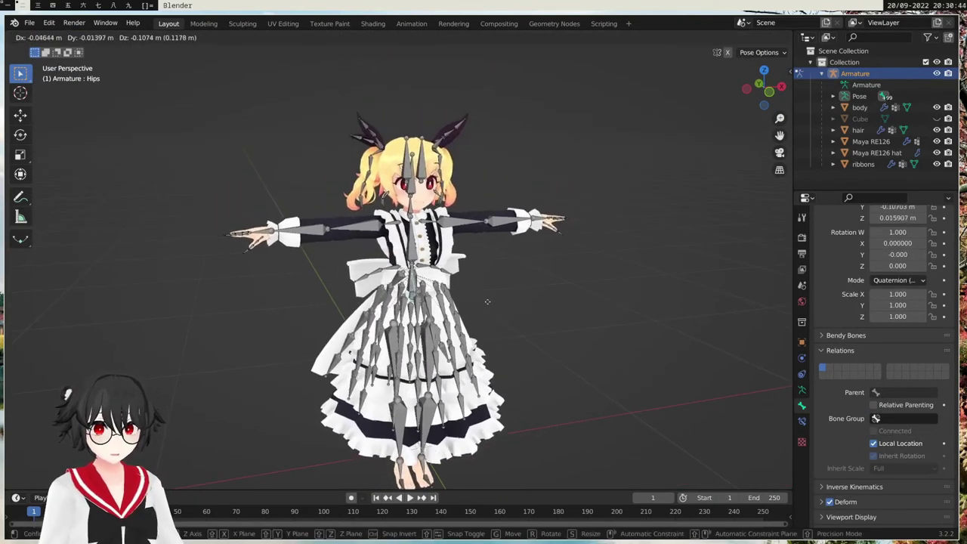
key(Escape)
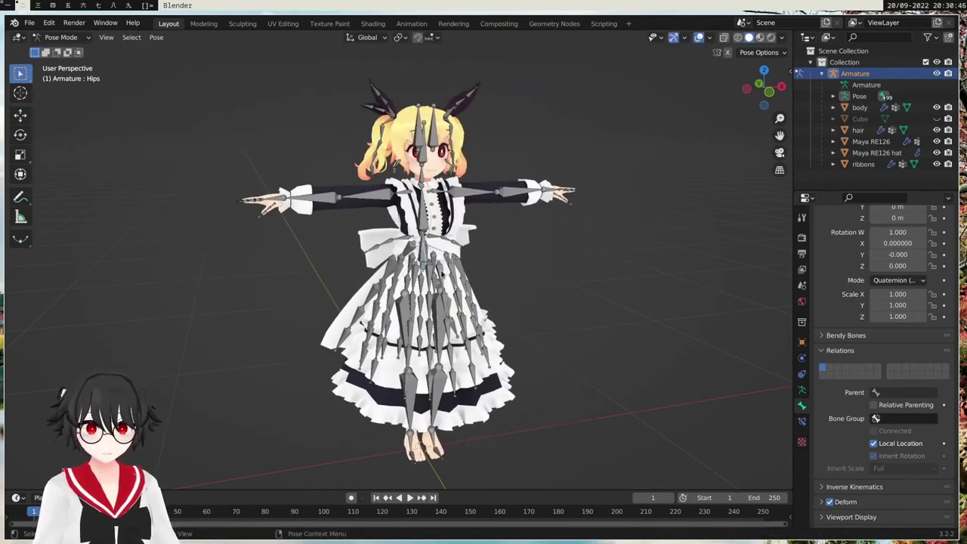
Test the outfit's deformation by rotating the Spine and Chest bones, and undo the rotations.
scroll(418, 261, up, 4)
scroll(418, 260, down, 2)
click(414, 225)
key(r)
click(534, 141)
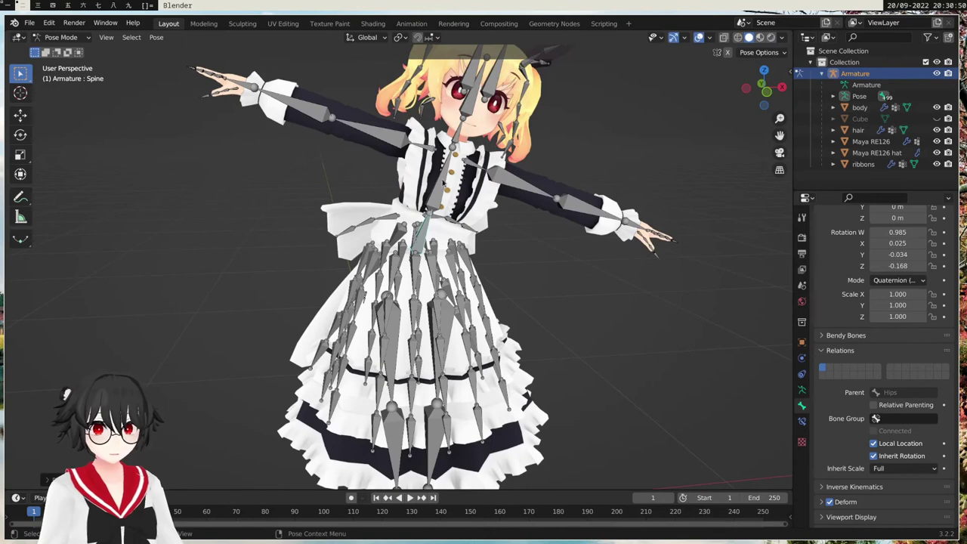
click(444, 183)
key(r)
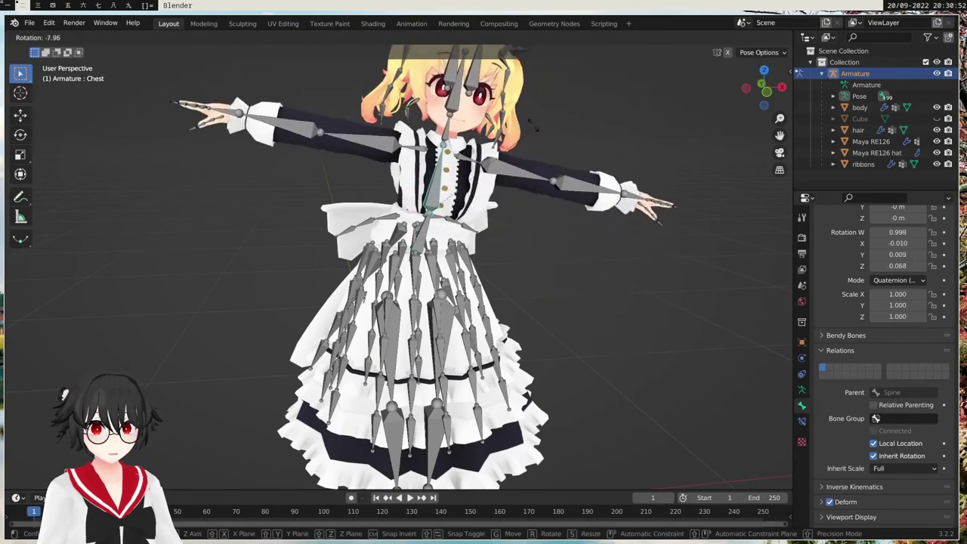
right_click(595, 181)
key(ctrl+z)
key(ctrl+z)
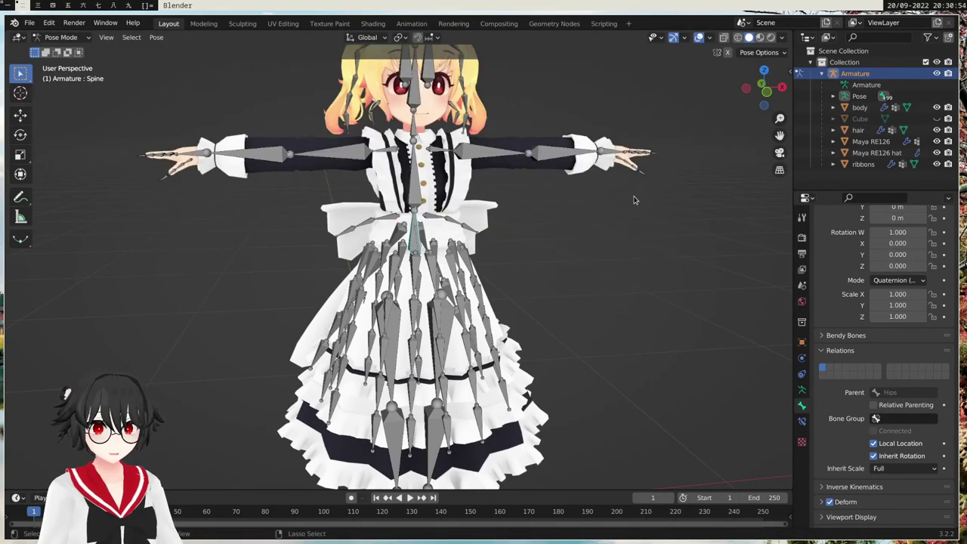
key(ctrl+z)
Examine the outfit from the front and back for places where the body pokes through the dress.
middle_drag(477, 230, 453, 272)
scroll(529, 231, up, 3)
scroll(453, 272, down, 3)
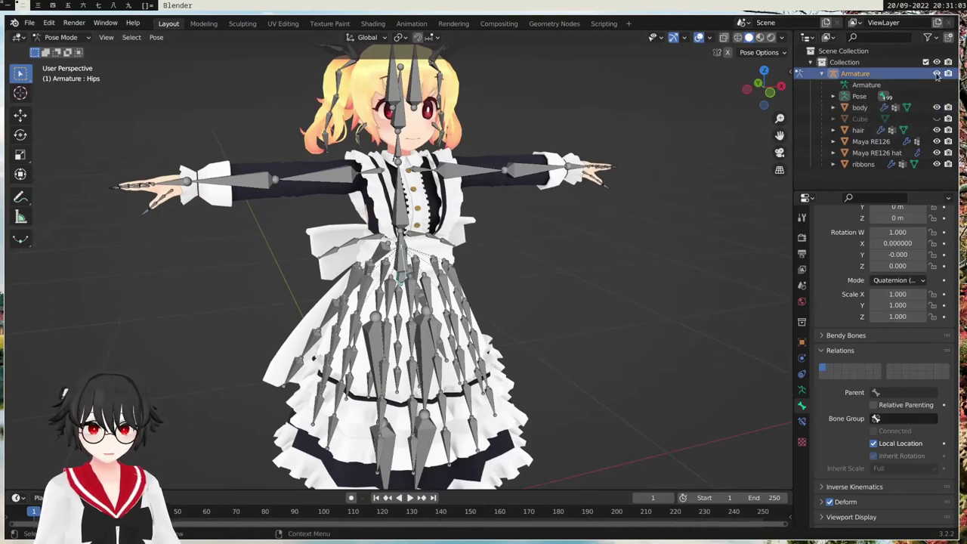
click(574, 249)
middle_drag(317, 253, 559, 253)
scroll(483, 250, up, 3)
shift+middle_drag(453, 174, 453, 274)
middle_drag(430, 274, 503, 254)
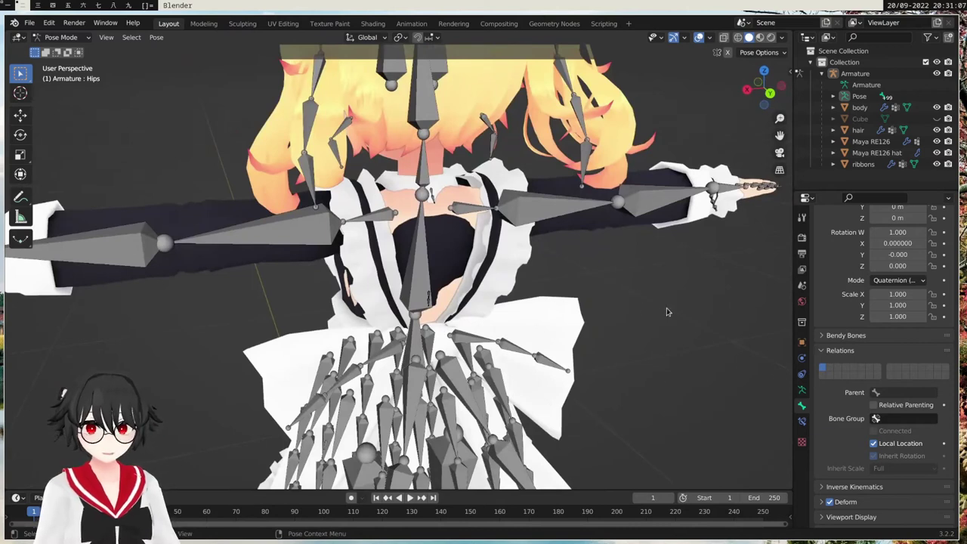
middle_drag(666, 311, 570, 284)
scroll(570, 285, down, 2)
scroll(569, 285, down, 1)
middle_drag(512, 307, 372, 321)
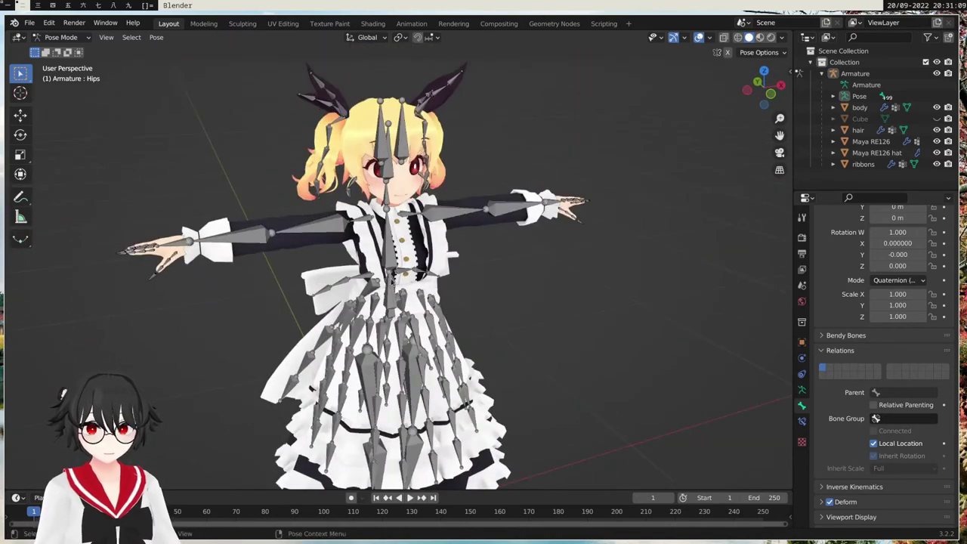
middle_drag(443, 285, 485, 276)
scroll(484, 276, up, 4)
middle_drag(400, 246, 446, 269)
middle_drag(566, 229, 552, 234)
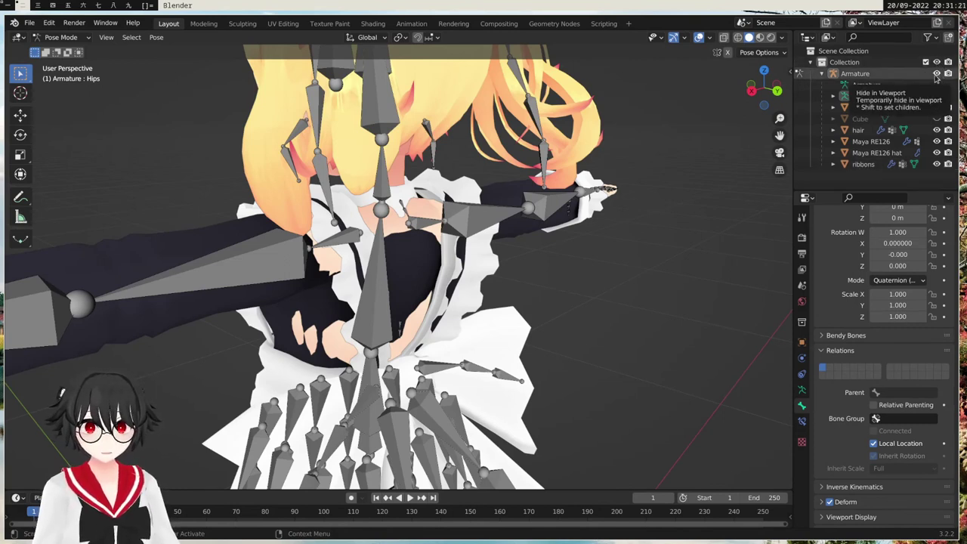
Hide the armature, switch to Object Mode, and open the Maya RE126 dress mesh in Edit Mode at the upper back.
click(936, 74)
scroll(444, 264, up, 5)
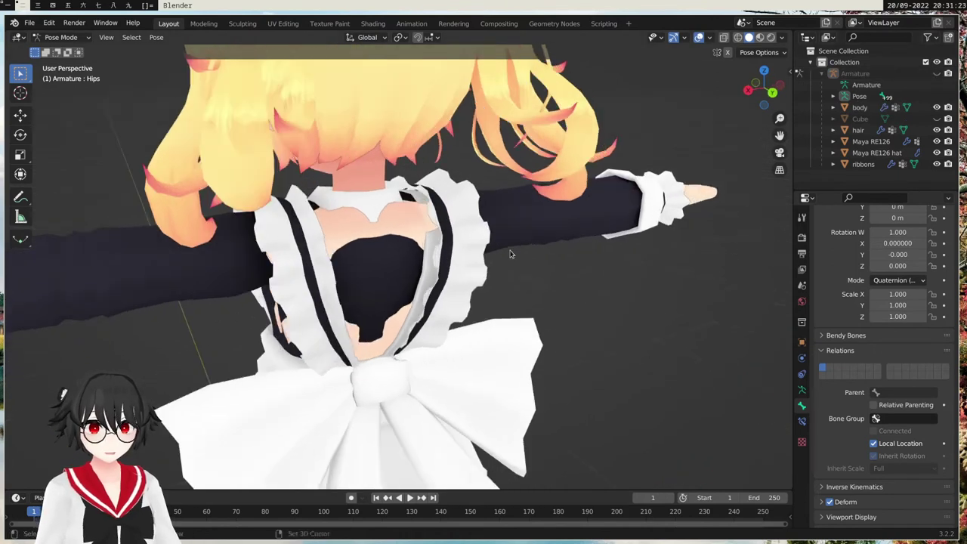
click(64, 37)
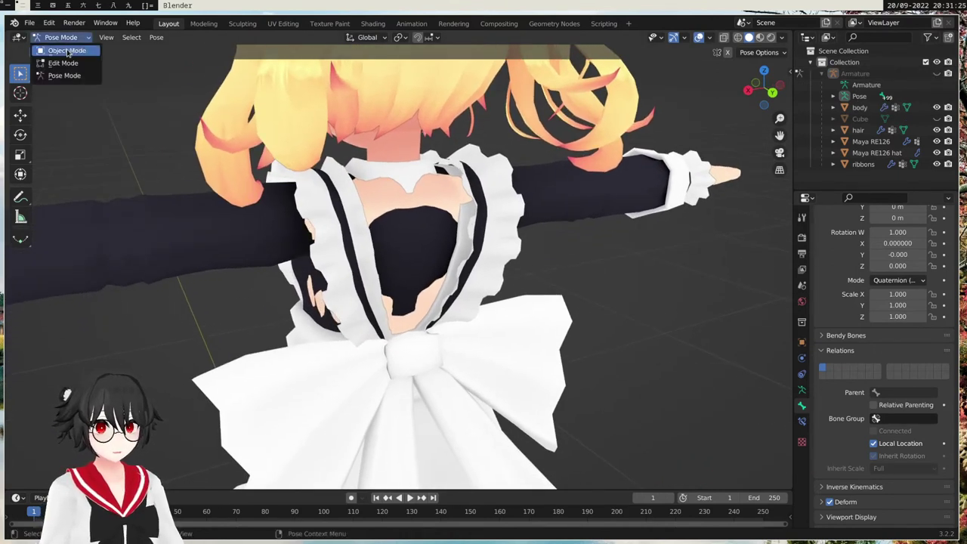
click(61, 50)
click(534, 208)
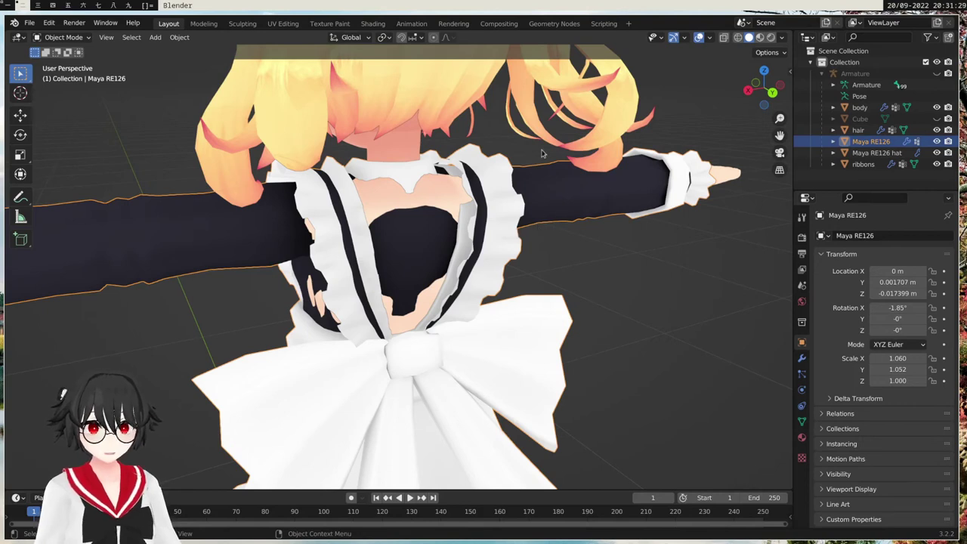
key(Tab)
scroll(464, 194, up, 4)
shift+middle_drag(464, 193, 427, 255)
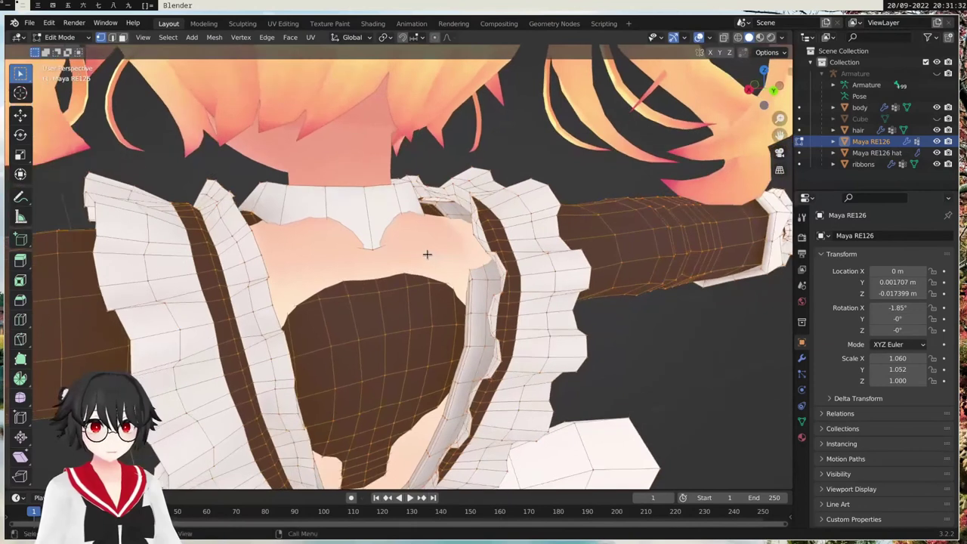
Clear the vertex selection, turn on proportional editing and try moving the tip at the back of the collar.
click(435, 38)
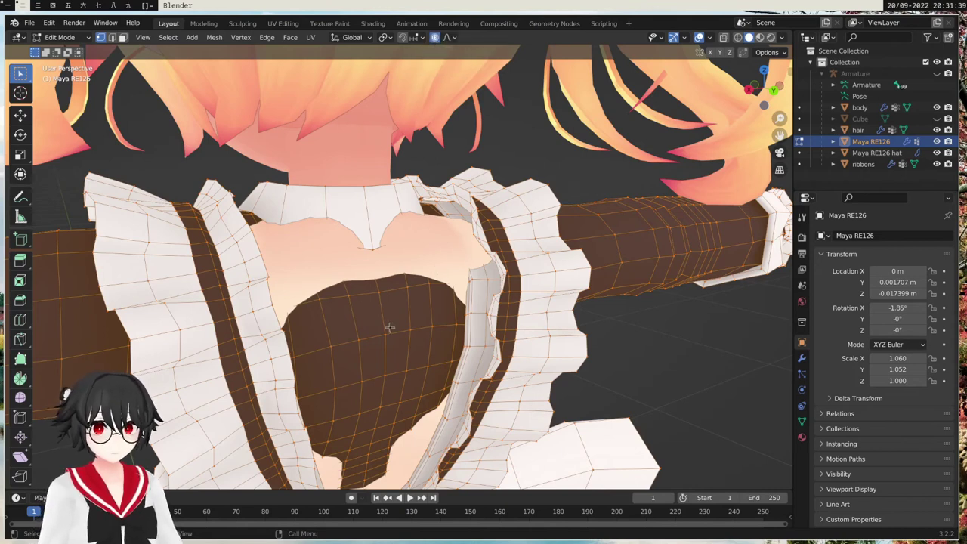
key(alt+a)
scroll(391, 273, down, 4)
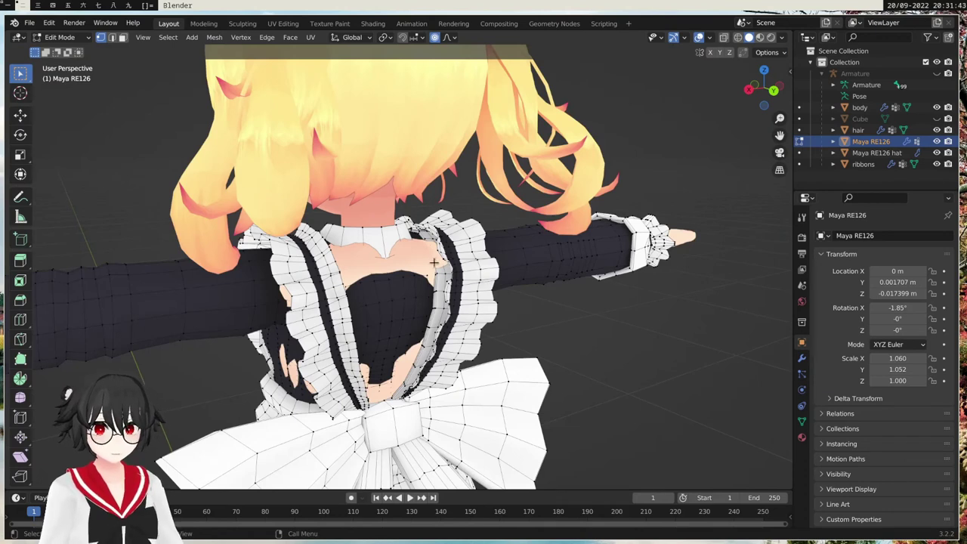
scroll(433, 262, up, 6)
click(436, 37)
click(372, 232)
key(g)
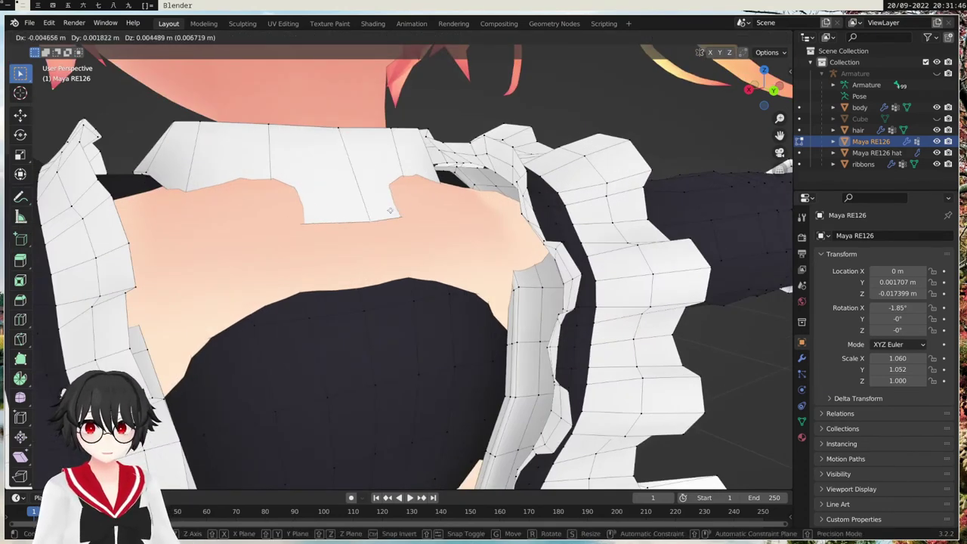
key(o)
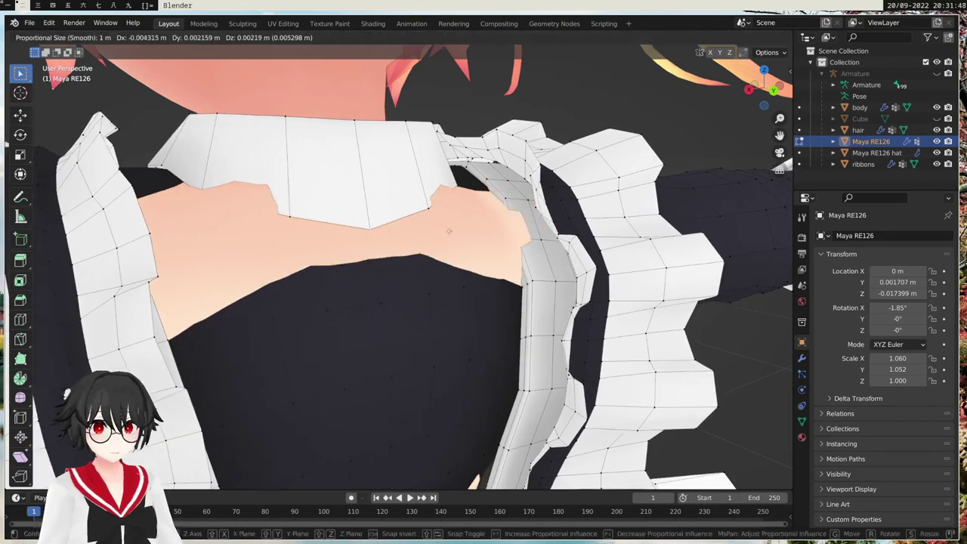
click(409, 236)
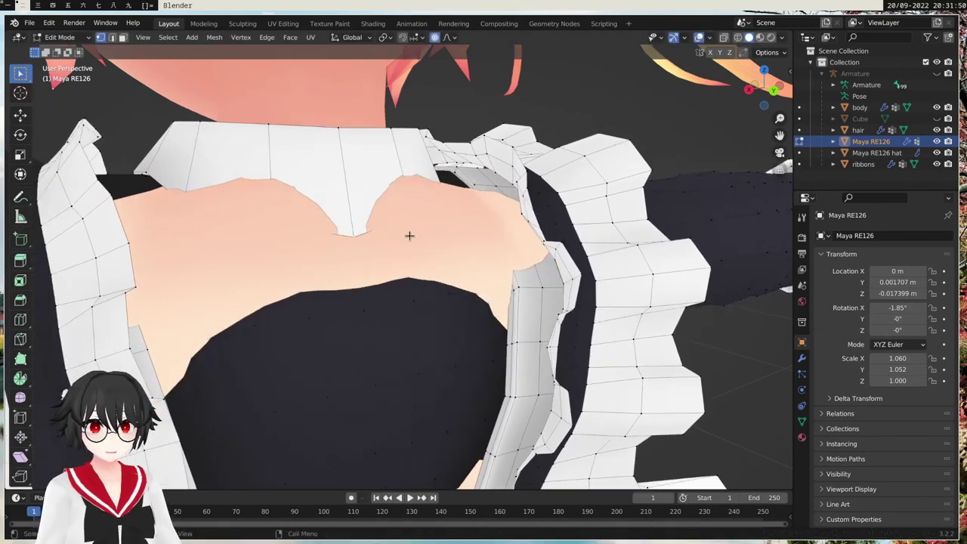
Move the collar's back tip with proportional editing at an influence radius of about 0.07 m.
scroll(384, 250, down, 3)
key(g)
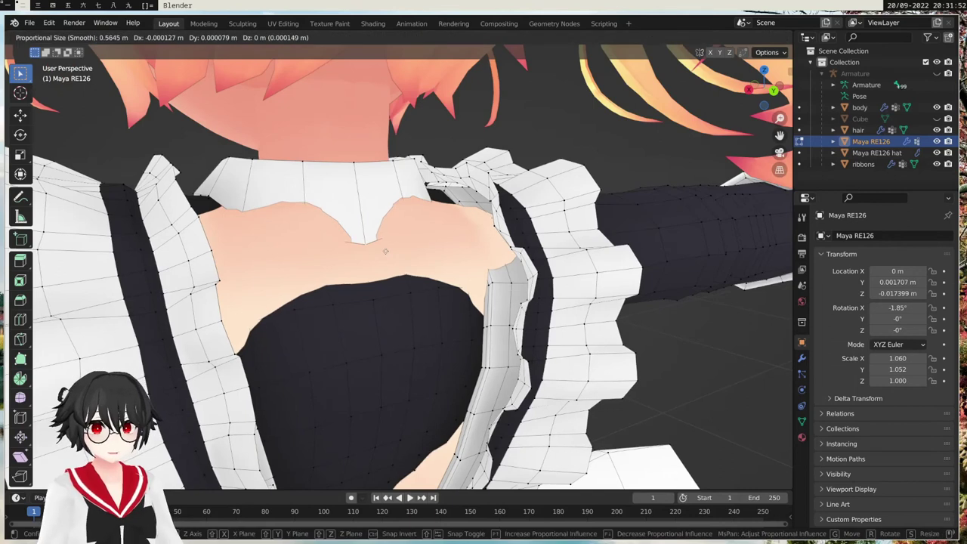
scroll(384, 250, up, 5)
scroll(383, 250, down, 6)
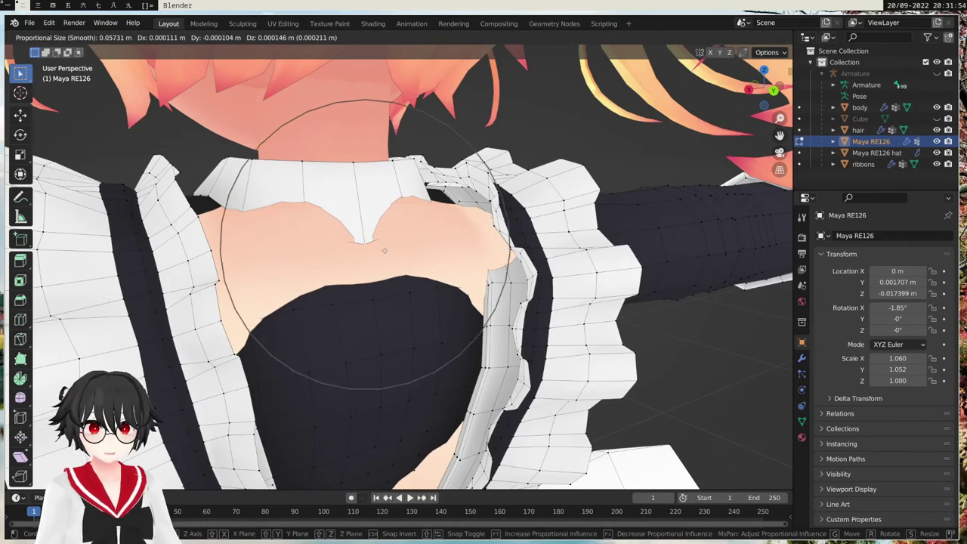
scroll(384, 250, up, 6)
scroll(384, 250, down, 1)
scroll(383, 250, up, 6)
scroll(384, 251, down, 6)
scroll(384, 251, down, 4)
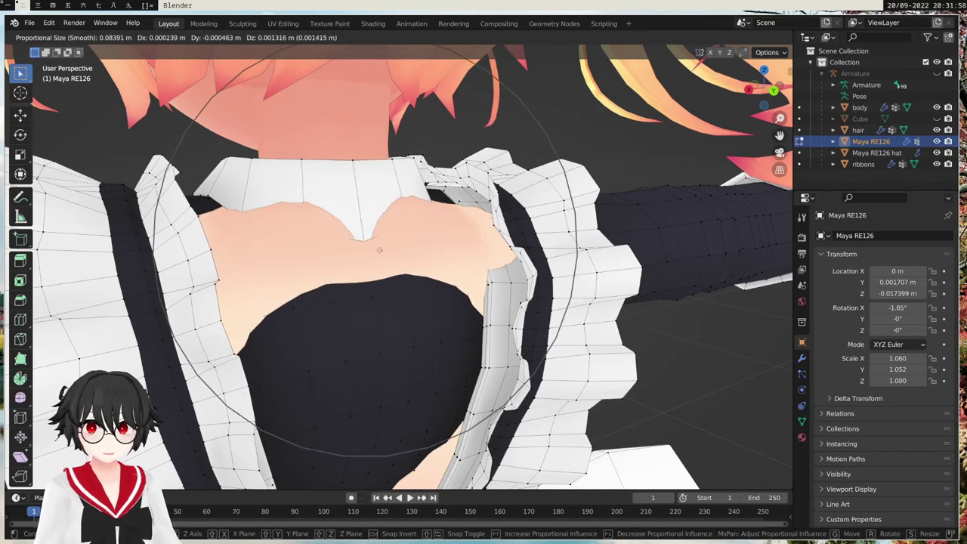
scroll(385, 256, up, 7)
scroll(386, 258, down, 6)
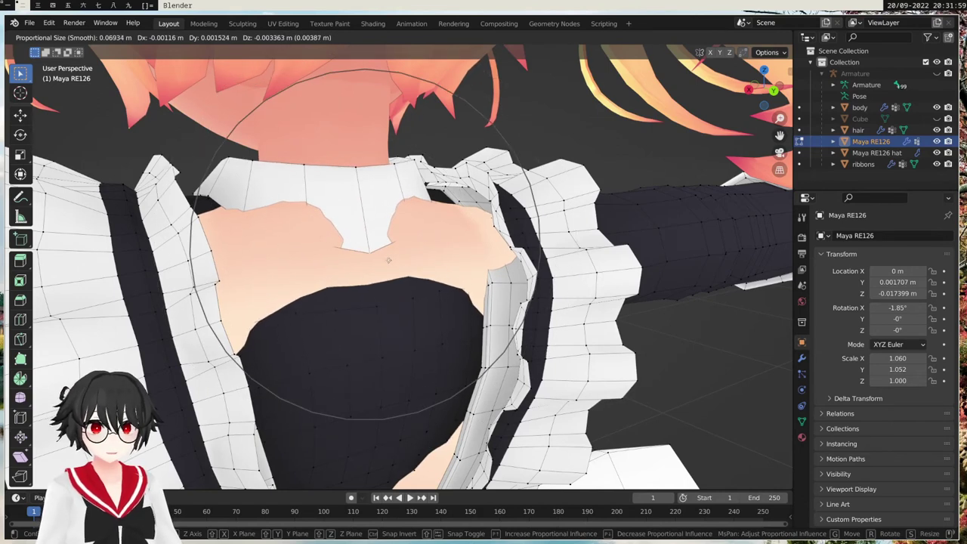
click(436, 264)
Pull the collar tip and the surrounding bodice away from the body to cover the exposed upper back.
middle_drag(424, 251, 494, 249)
key(g)
click(529, 253)
middle_drag(299, 247, 167, 207)
key(g)
click(199, 226)
key(g)
click(465, 222)
Move the upper back mesh near the shoulder straps on both sides to cover the skin gaps.
click(146, 201)
key(g)
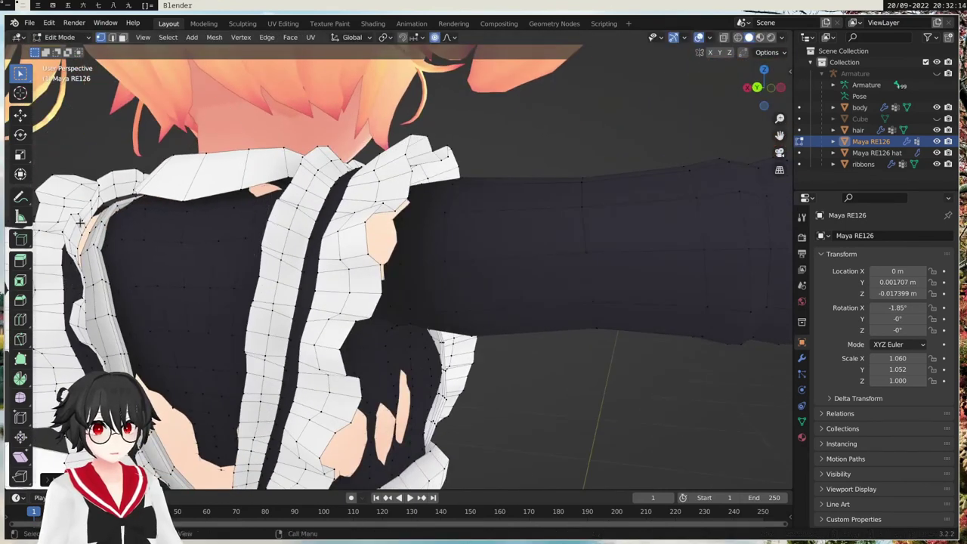
click(136, 226)
middle_drag(136, 226, 406, 170)
key(g)
click(438, 155)
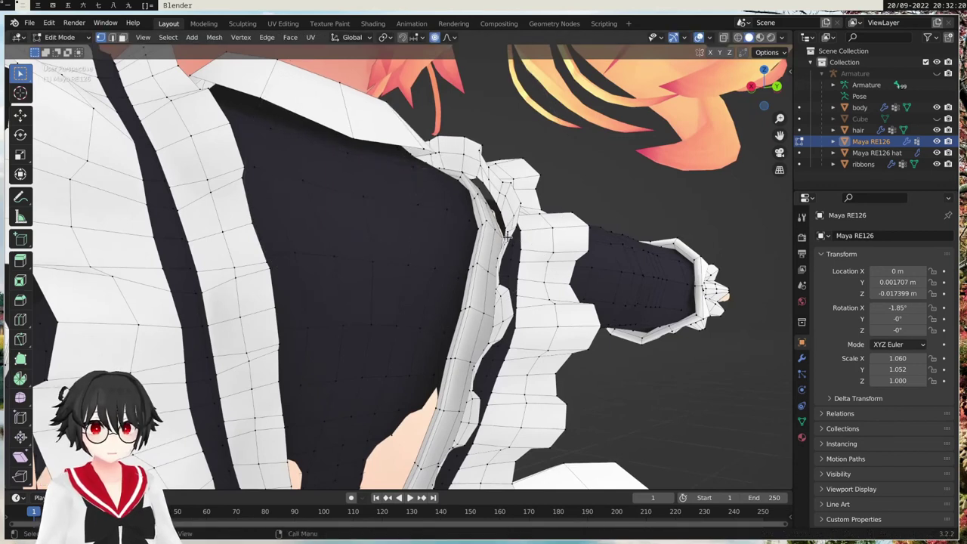
key(g)
click(511, 276)
Pull the lower part of the bodice's back outward over the skin showing above the bow.
scroll(512, 276, down, 3)
middle_drag(512, 277, 479, 402)
key(g)
click(494, 406)
middle_drag(494, 405, 411, 302)
key(g)
click(483, 317)
Select another bodice vertex and reposition it with proportional editing from several viewing angles.
click(435, 268)
middle_drag(463, 265, 312, 227)
scroll(312, 226, down, 2)
shift+middle_drag(312, 196, 393, 318)
key(g)
click(308, 291)
middle_drag(597, 332, 544, 339)
scroll(309, 207, up, 3)
key(g)
click(308, 207)
Shift the selected bodice area along the Y axis with an adjusted proportional influence radius.
scroll(309, 211, down, 3)
scroll(566, 345, up, 4)
scroll(559, 343, down, 3)
scroll(544, 339, up, 2)
key(g)
key(y)
scroll(619, 312, up, 6)
scroll(608, 313, down, 3)
click(604, 313)
Select a further vertex on the bodice and move it along the Y axis with proportional editing.
middle_drag(604, 313, 484, 291)
click(429, 263)
middle_drag(472, 257, 558, 233)
key(g)
key(y)
scroll(563, 233, up, 6)
click(566, 233)
Select a vertex near the shoulder and move it in several passes to fit the ruffled armhole over the body.
middle_drag(619, 294, 680, 287)
scroll(574, 280, up, 4)
click(495, 271)
key(g)
click(534, 253)
middle_drag(534, 253, 499, 227)
key(g)
click(481, 211)
middle_drag(438, 188, 455, 187)
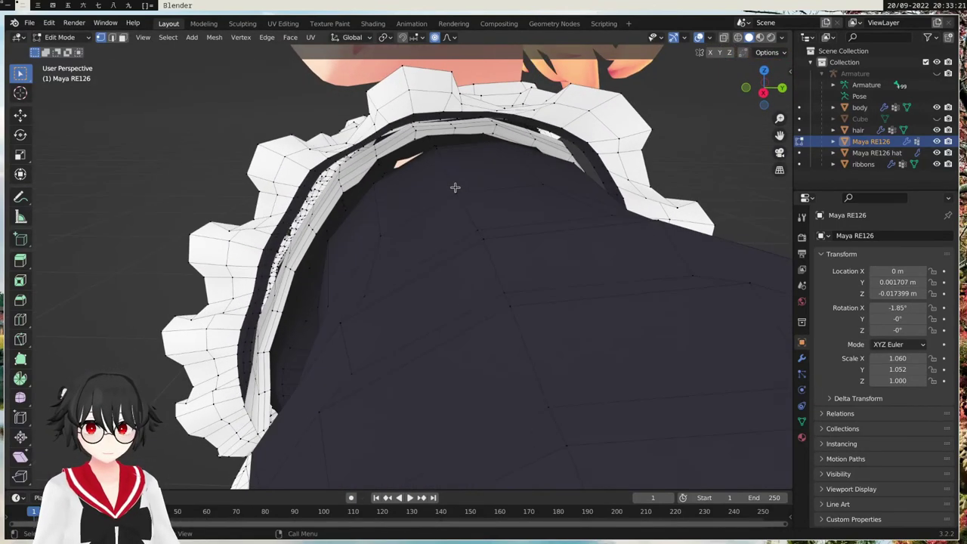
key(g)
click(417, 170)
Leave Edit Mode and examine the reshaped dress back, the hair and the head from several angles.
scroll(513, 164, down, 6)
middle_drag(365, 241, 600, 113)
scroll(495, 267, down, 3)
key(Tab)
click(564, 276)
middle_drag(555, 257, 414, 401)
middle_drag(488, 178, 718, 203)
middle_drag(492, 208, 559, 226)
shift+middle_drag(514, 170, 525, 235)
scroll(527, 234, up, 3)
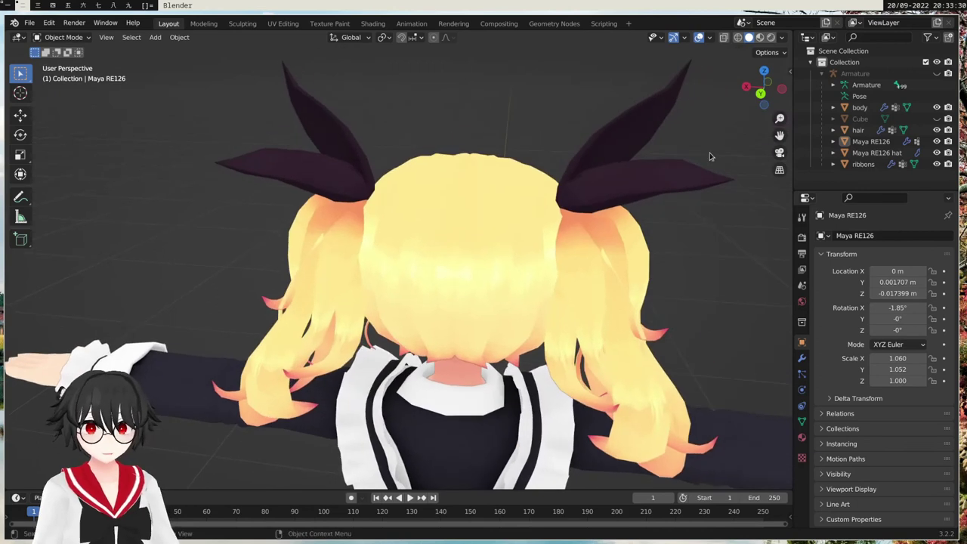
middle_drag(563, 283, 547, 241)
middle_drag(515, 208, 574, 310)
key(Tab)
key(Tab)
key(x)
right_click(536, 264)
key(g)
key(x)
key(Escape)
key(g)
key(y)
right_click(574, 220)
Move the Maya RE126 hat up along Z to about 0.042 m and back along Y to about 0.045 m.
scroll(557, 313, down, 2)
key(g)
key(z)
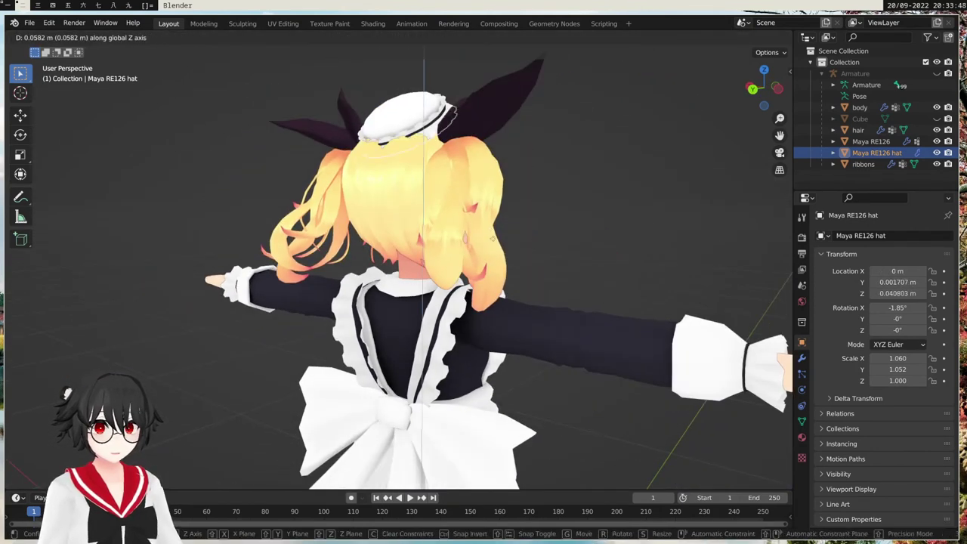
click(492, 238)
middle_drag(664, 254, 554, 248)
key(g)
key(y)
click(534, 249)
Shift the Maya RE126 hat in several free moves to seat it on the back of the head.
key(g)
click(553, 259)
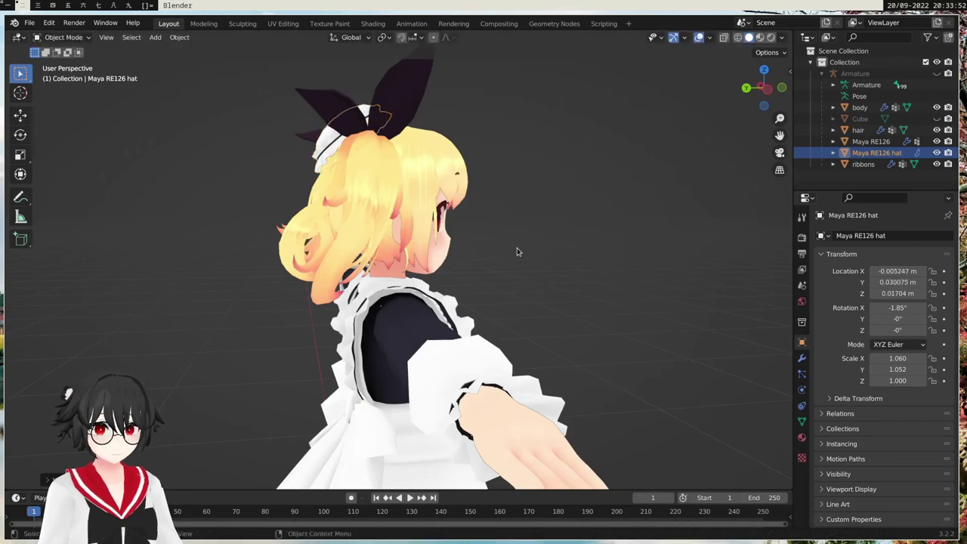
key(KP_3)
scroll(532, 247, up, 6)
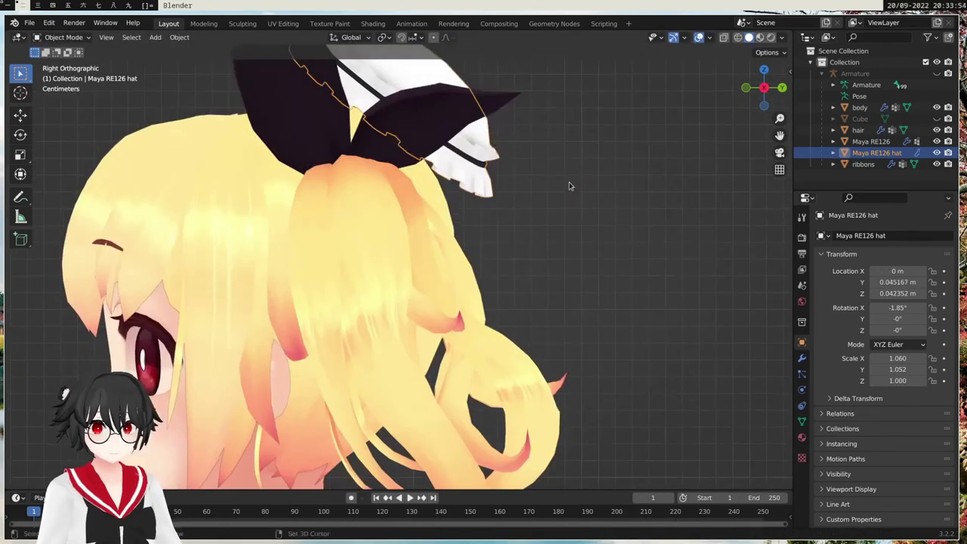
key(g)
click(563, 201)
middle_drag(563, 201, 460, 190)
key(g)
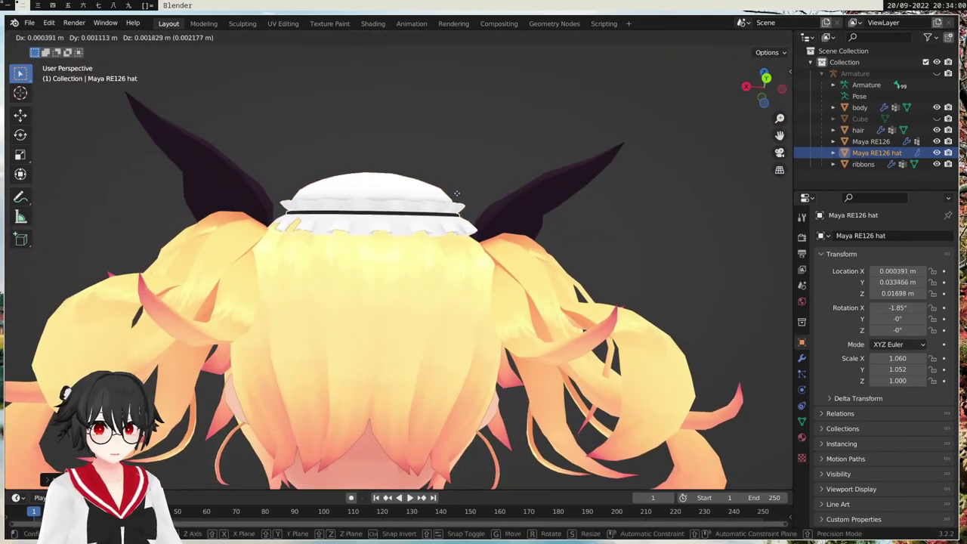
click(447, 173)
Delete the Maya RE126 hat and check the character from the front without it.
middle_drag(381, 236, 537, 265)
scroll(454, 296, down, 6)
click(519, 302)
middle_drag(519, 303, 540, 393)
middle_drag(416, 253, 630, 252)
key(x)
click(551, 269)
middle_drag(551, 269, 611, 447)
scroll(593, 324, up, 6)
scroll(594, 283, down, 6)
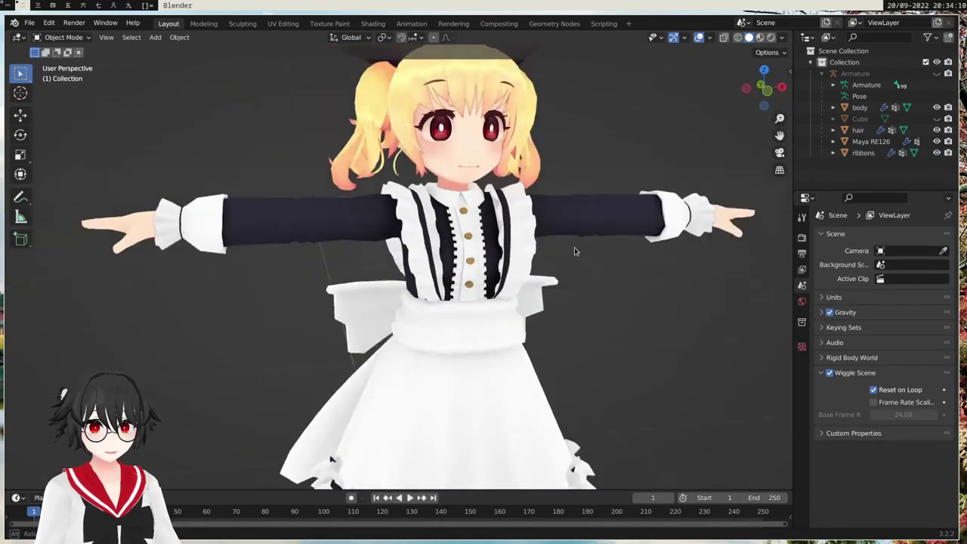
middle_drag(594, 306, 571, 302)
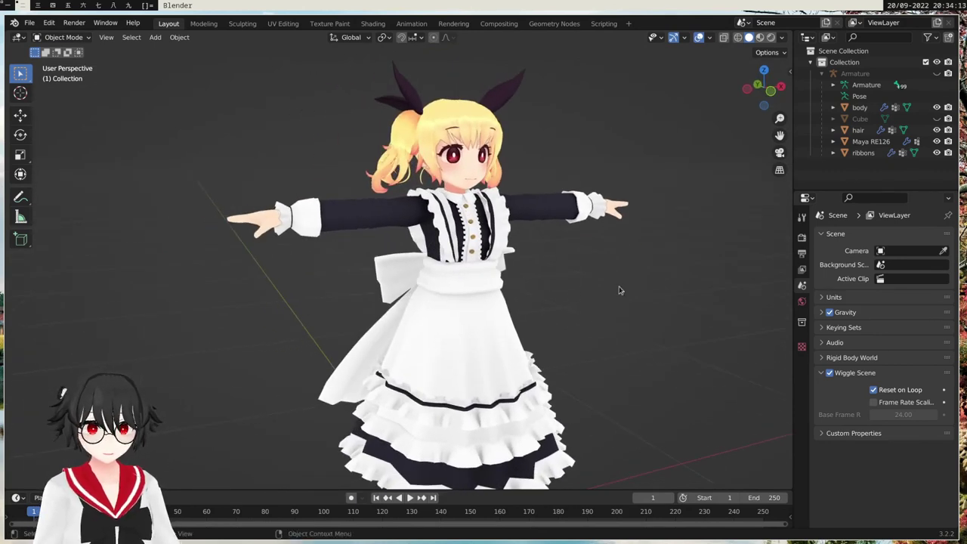
Unhide the Armature, select it and switch it to Pose Mode.
click(936, 73)
click(495, 216)
middle_drag(636, 266, 588, 313)
click(83, 39)
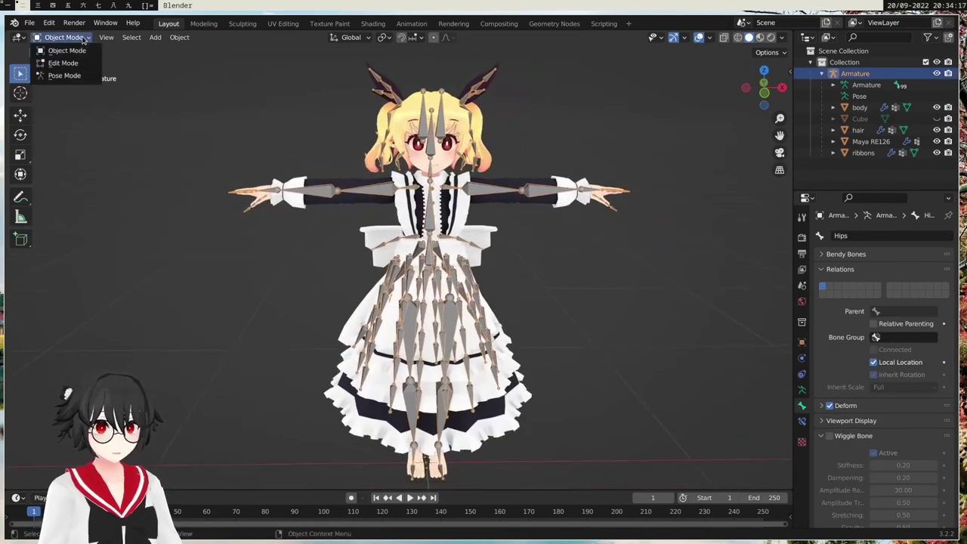
click(64, 76)
Rotate the upper_arm.L and lower_arm.L bones to test how the sleeve deforms.
click(487, 199)
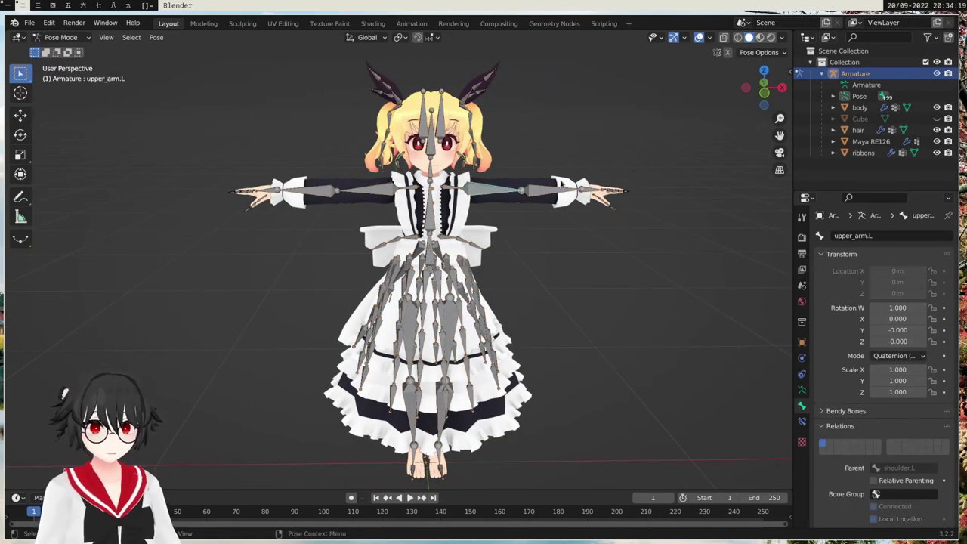
key(r)
click(604, 258)
middle_drag(748, 246, 605, 255)
key(r)
click(544, 376)
middle_drag(543, 375, 708, 335)
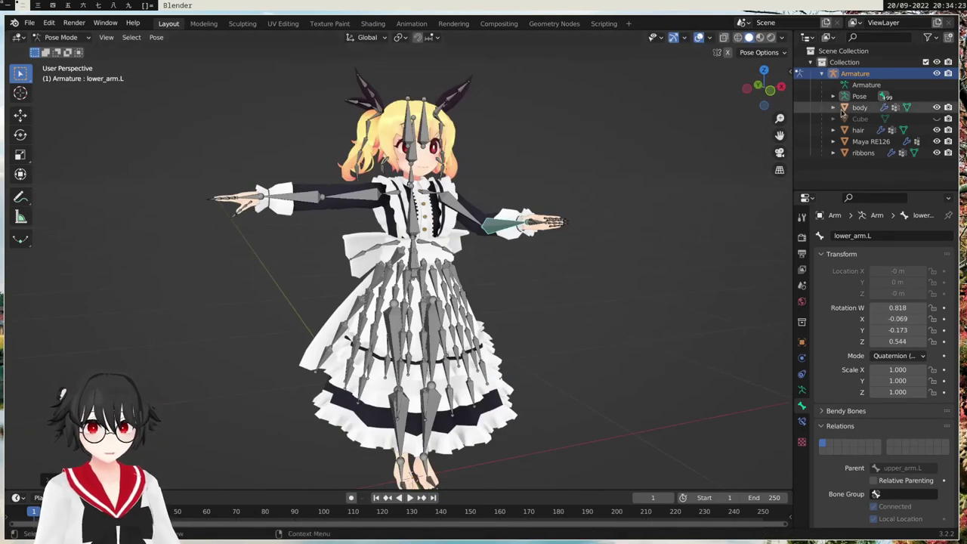
middle_drag(534, 233, 453, 262)
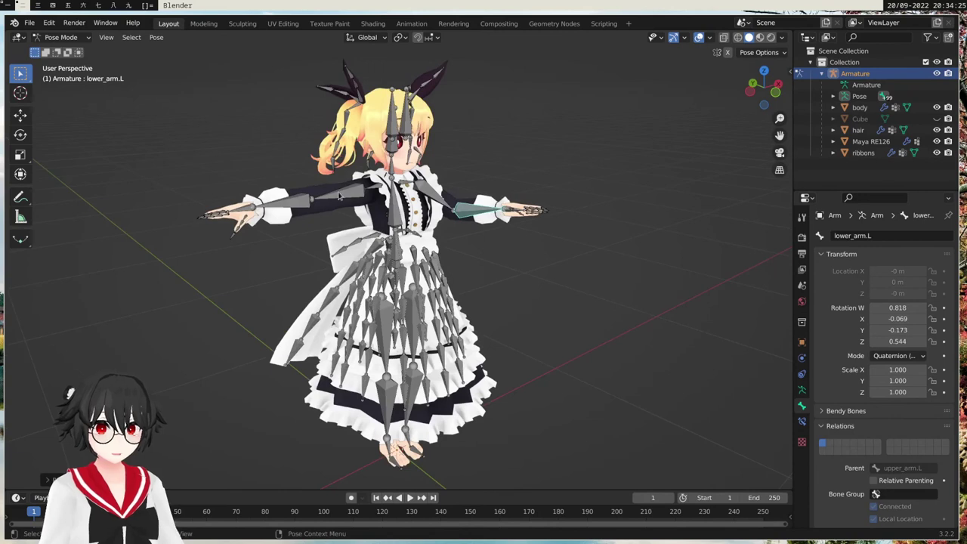
Rotate the Chest bone in two passes and inspect the bodice and back for body clipping.
click(394, 218)
key(r)
click(654, 141)
middle_drag(485, 207, 498, 205)
key(r)
click(514, 136)
scroll(400, 249, up, 5)
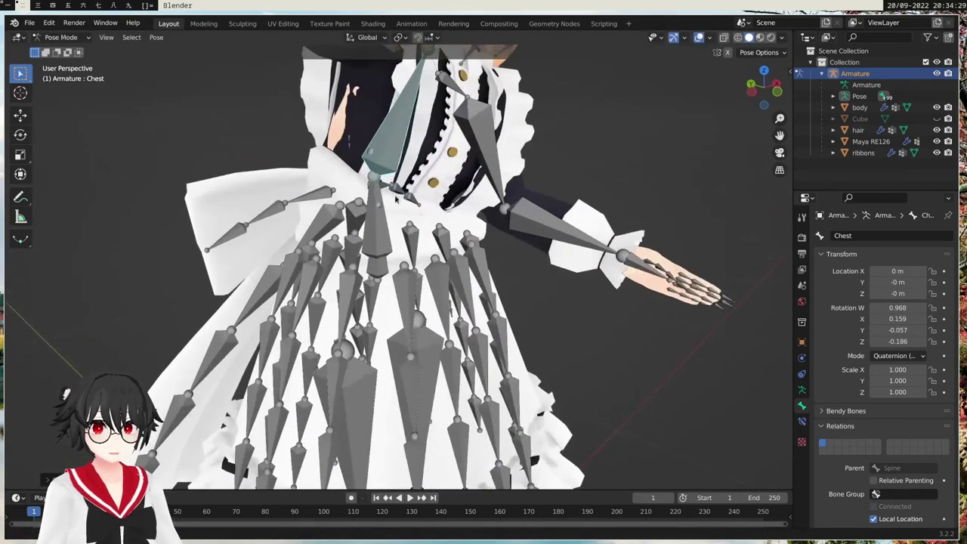
middle_drag(400, 148, 483, 136)
shift+middle_drag(484, 135, 391, 248)
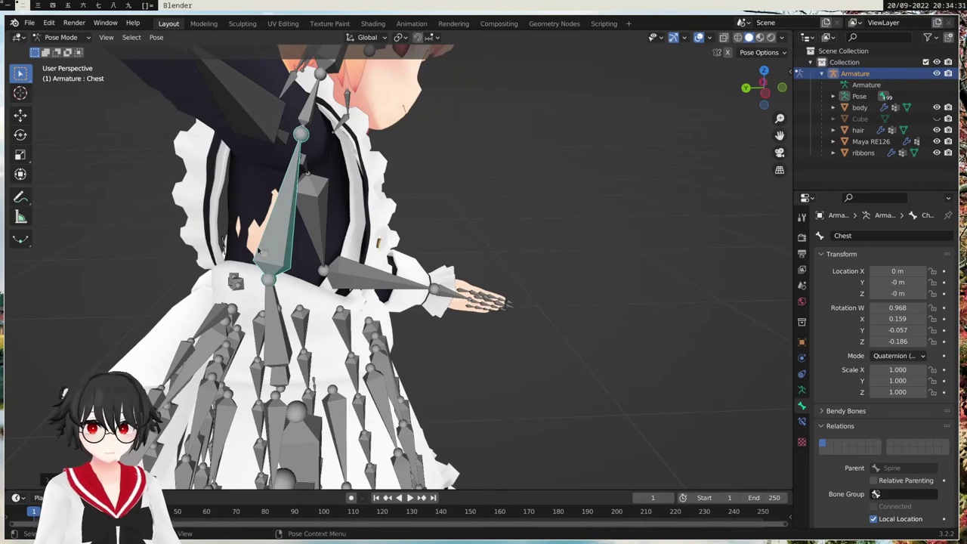
scroll(317, 236, down, 2)
middle_drag(453, 222, 484, 216)
Undo the test rotations of the chest and left arm bones.
key(ctrl+z)
key(ctrl+z)
key(ctrl+z)
key(ctrl+z)
key(ctrl+z)
key(ctrl+z)
Toggle the armature repeatedly between Pose Mode and Edit Mode to compare the head's proportions up close.
scroll(477, 249, down, 2)
middle_drag(555, 261, 516, 259)
key(Tab)
middle_drag(454, 255, 499, 283)
key(Tab)
key(Tab)
key(Tab)
key(Tab)
scroll(506, 206, up, 4)
middle_drag(506, 206, 425, 250)
Select the Head bone and reset its Pose Mode scale to 1.000 on all axes.
click(425, 250)
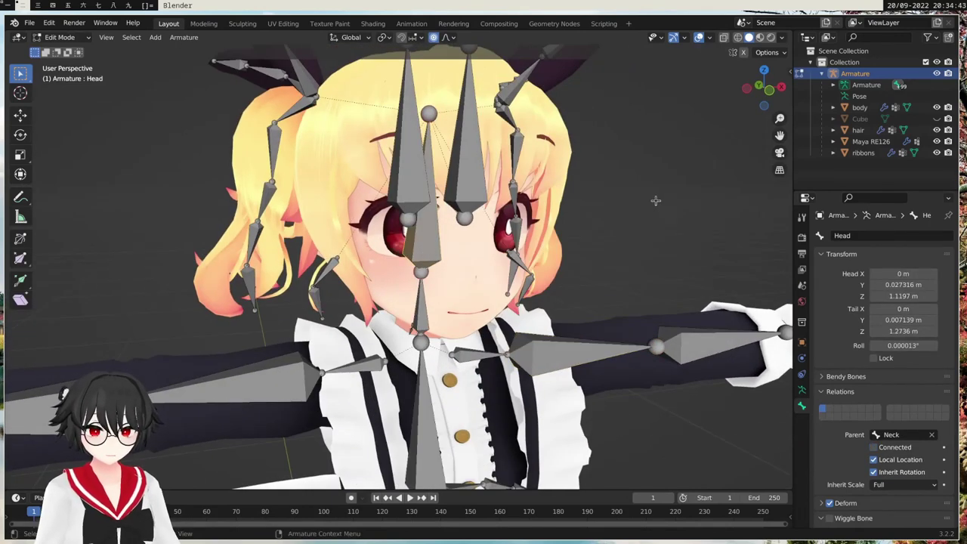
key(n)
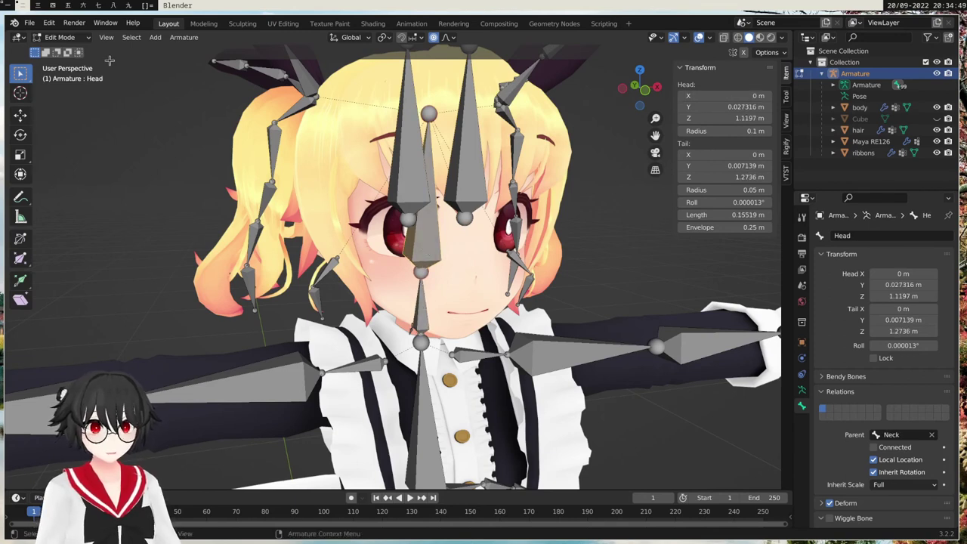
click(61, 37)
click(64, 76)
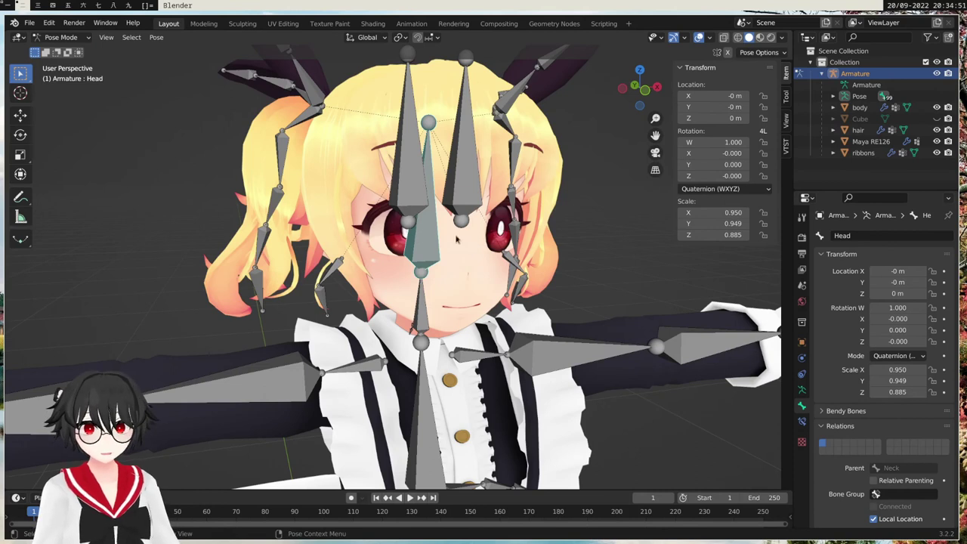
key(BackSpace)
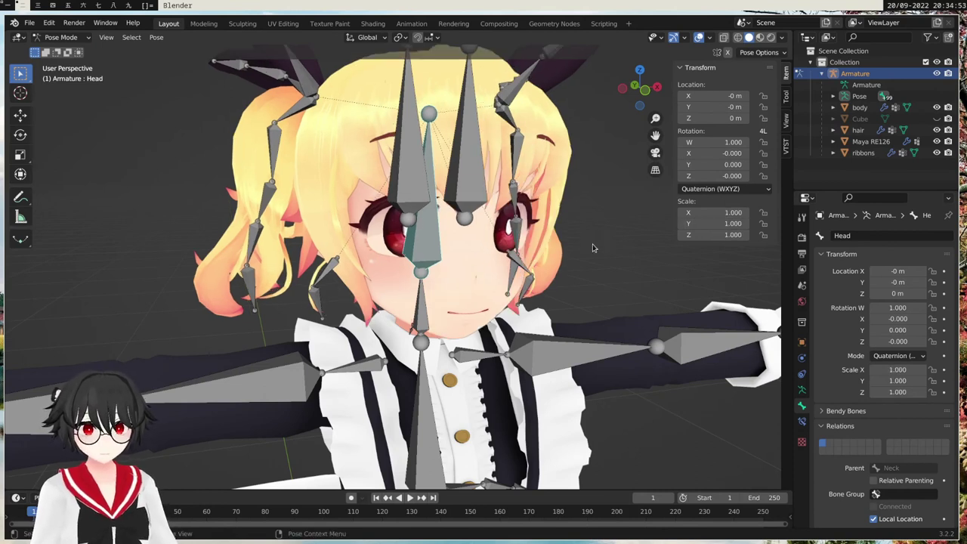
Recheck the head in Edit Mode and return the armature to Object Mode.
scroll(596, 244, down, 5)
key(Tab)
key(Tab)
click(60, 37)
click(62, 63)
click(62, 37)
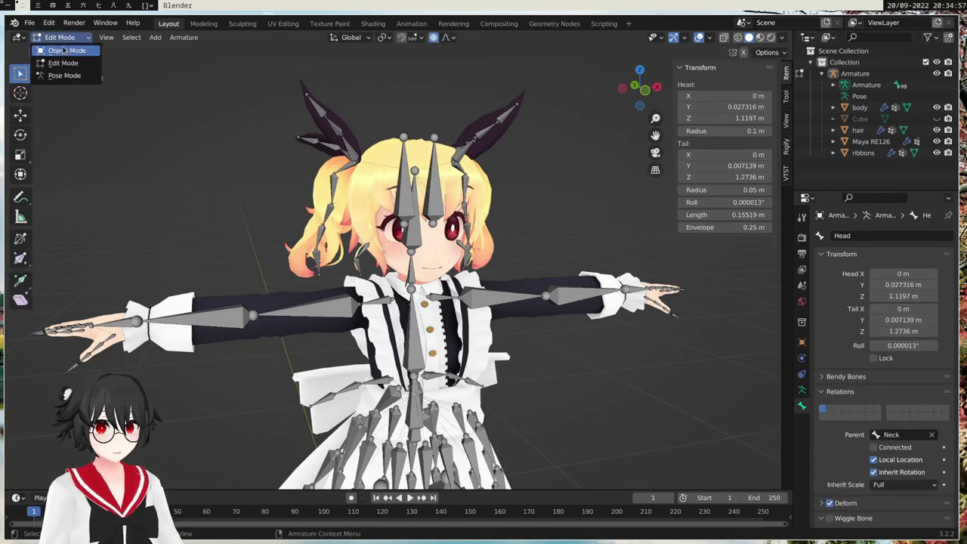
click(64, 49)
scroll(472, 316, down, 5)
middle_drag(472, 315, 358, 260)
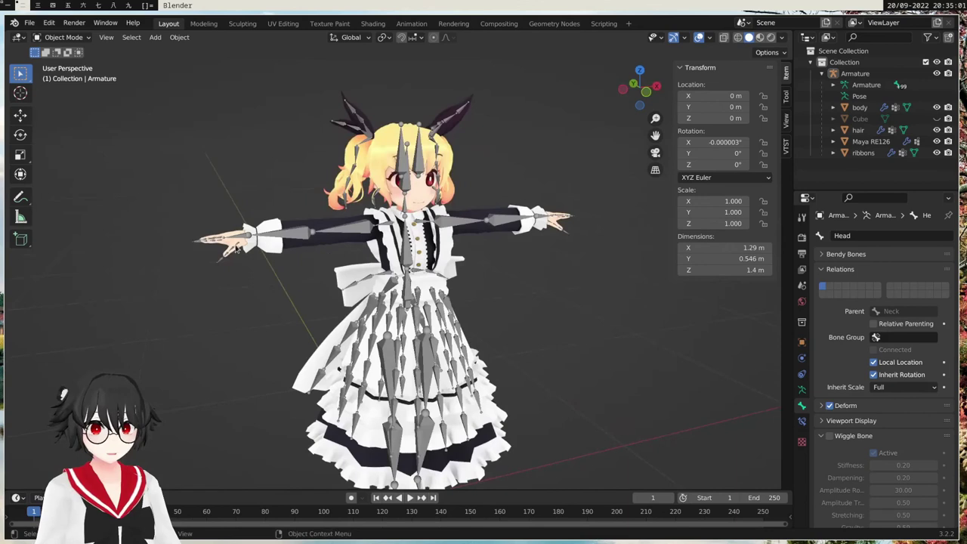
Select the body mesh and examine where it lies beneath the sleeves and bodice.
click(237, 248)
scroll(343, 212, up, 8)
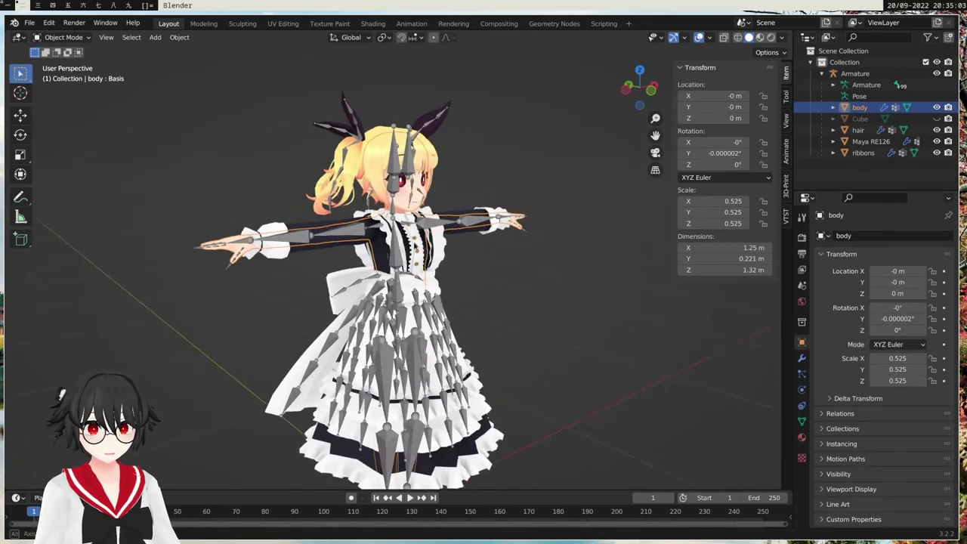
scroll(250, 239, down, 2)
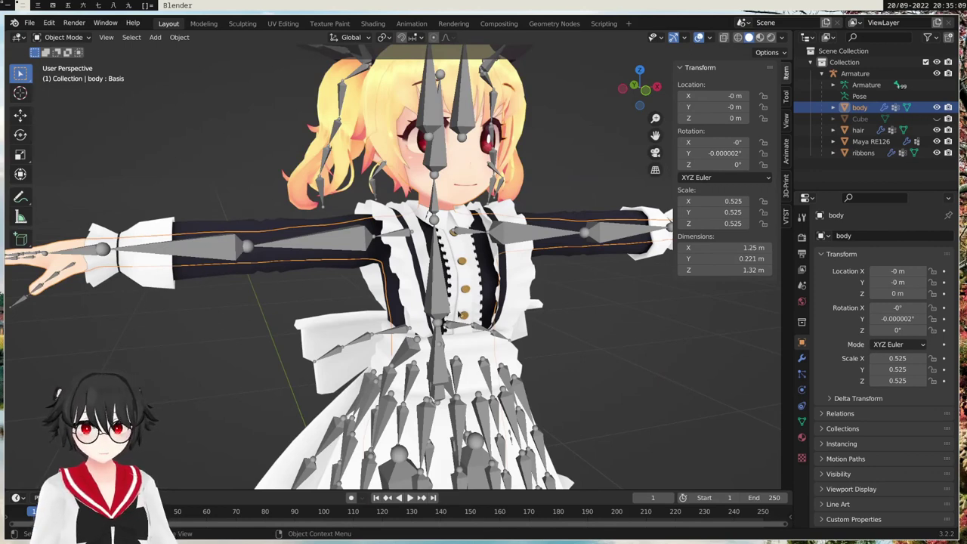
middle_drag(444, 323, 417, 323)
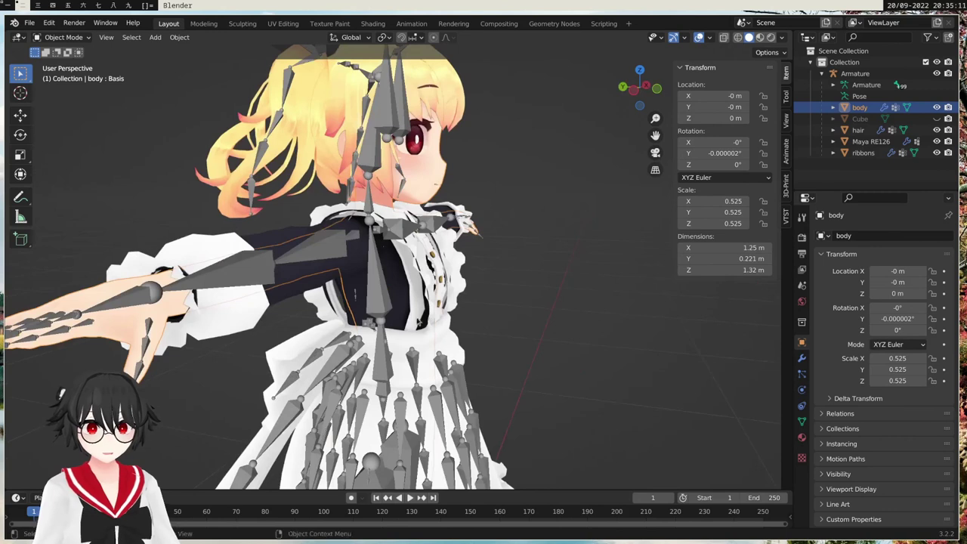
middle_drag(362, 295, 452, 302)
scroll(452, 302, up, 4)
Display the scene in wireframe and enter Edit Mode on the body mesh.
key(z)
click(509, 274)
scroll(511, 270, down, 3)
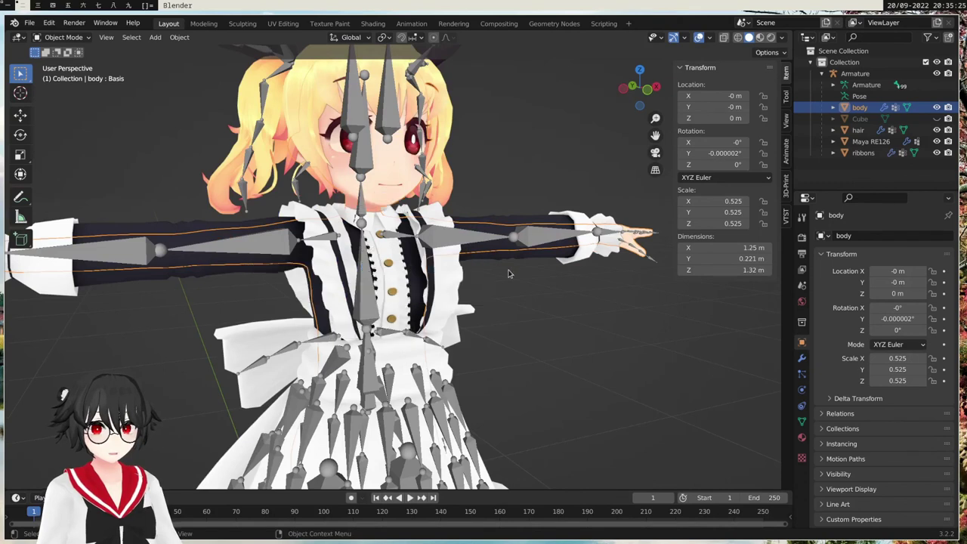
click(299, 261)
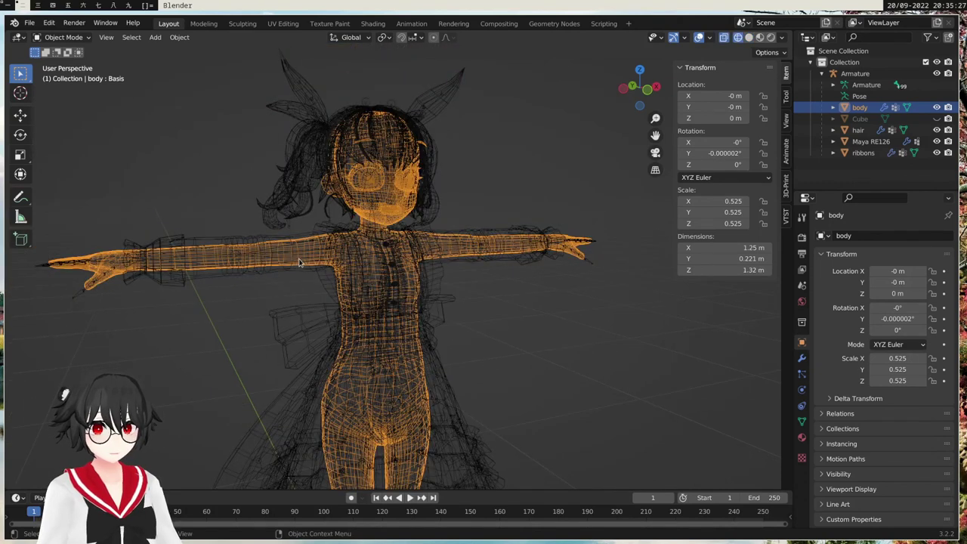
key(Tab)
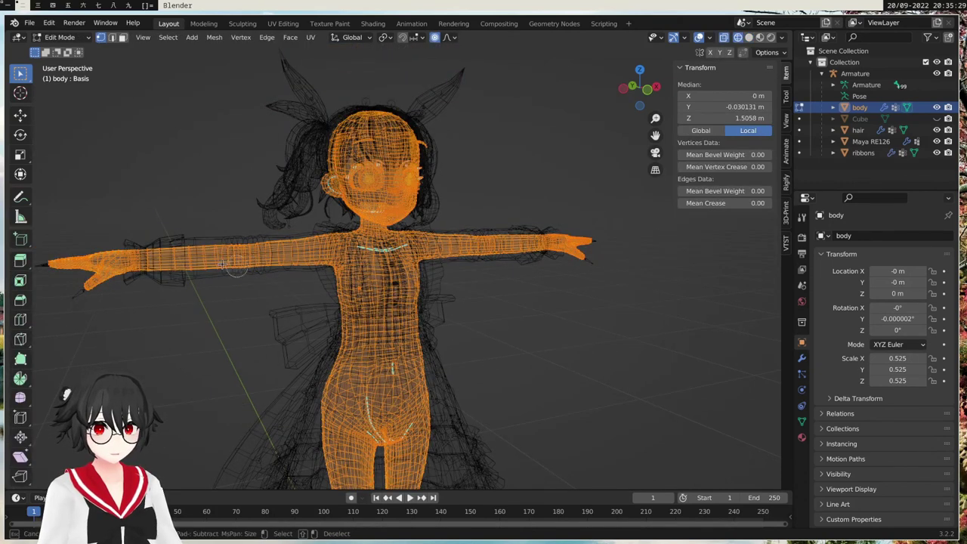
Circle-select the body's torso, sleeve-covered arm and upper thigh vertices hidden under the outfit and delete them.
key(alt+a)
mouse_move(200, 258)
mouse_down()
mouse_move(392, 272)
mouse_move(491, 260)
mouse_move(321, 321)
mouse_move(307, 367)
mouse_move(387, 410)
mouse_up()
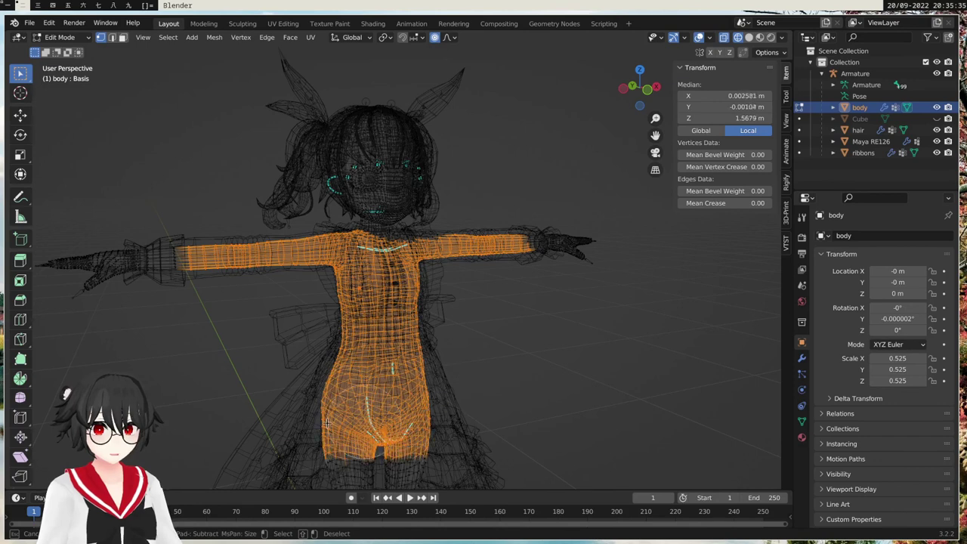
key(x)
click(561, 340)
Restore solid shading and switch the armature to Pose Mode.
key(z)
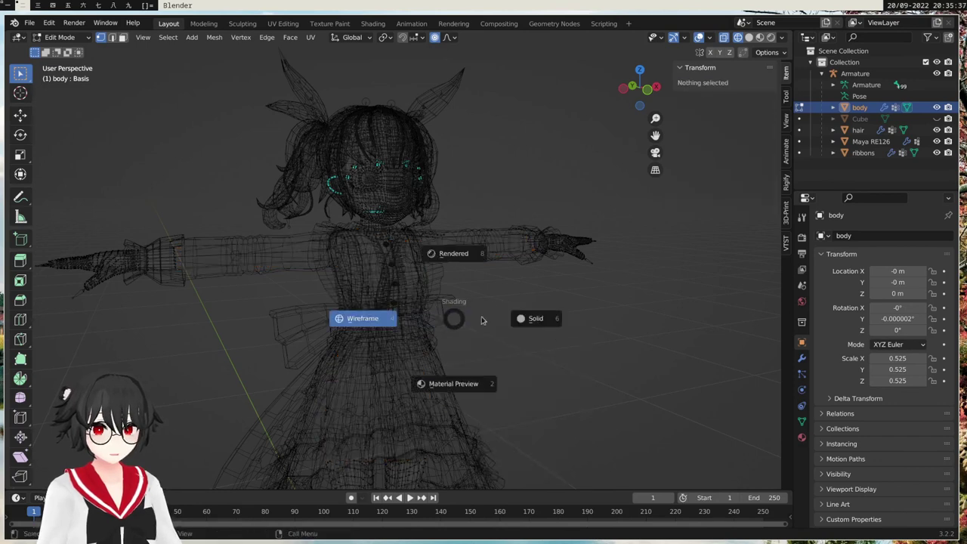
click(508, 318)
key(Tab)
click(423, 322)
middle_drag(423, 323, 458, 324)
click(78, 41)
click(82, 75)
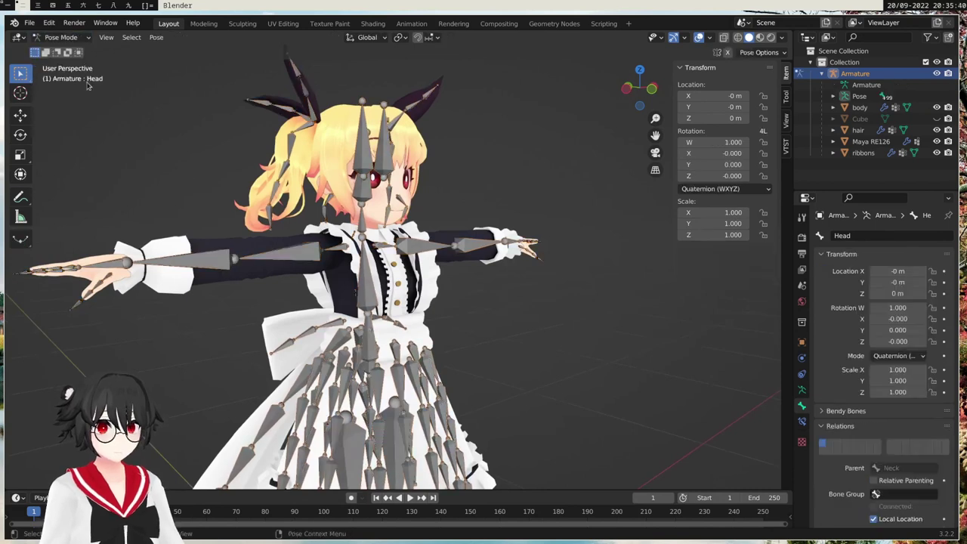
Rotate the Chest bone to lean the upper body, checking the dress back for clipping.
click(362, 284)
key(r)
click(612, 278)
middle_drag(507, 291, 647, 302)
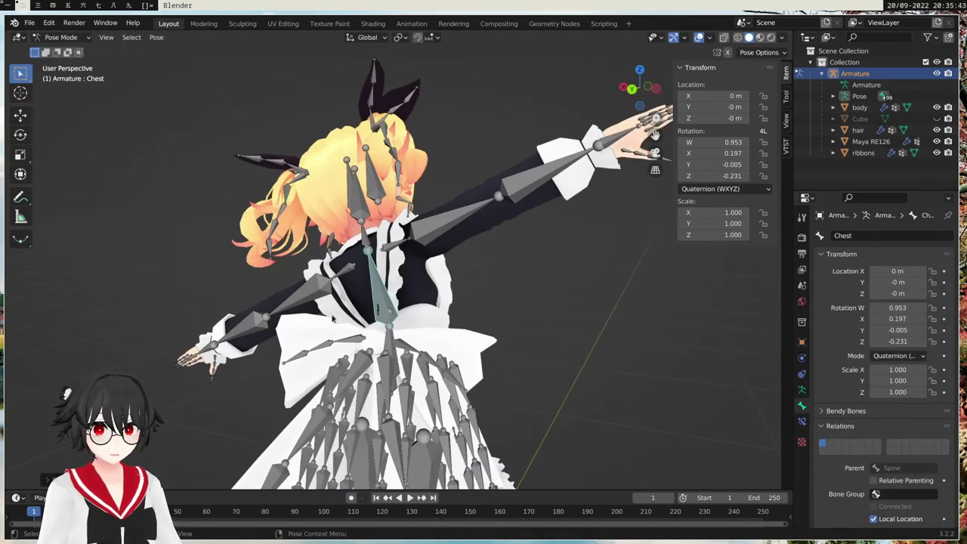
Rotate the right arm's upper and lower bones to bring the arm down beside the body.
click(448, 225)
key(r)
click(543, 315)
click(532, 295)
middle_drag(603, 271, 511, 302)
key(r)
click(355, 285)
middle_drag(354, 285, 508, 403)
Rotate the left arm's bones to bring the hand toward the chest, and examine the posed outfit.
click(553, 332)
key(r)
click(572, 425)
key(r)
click(446, 401)
mouse_move(447, 394)
middle_down()
mouse_move(431, 400)
mouse_move(440, 398)
middle_up()
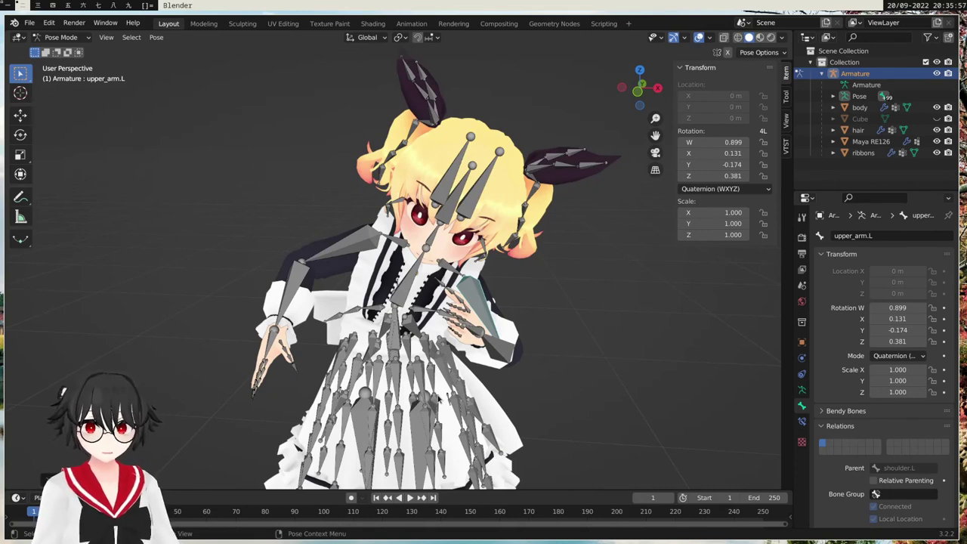
middle_drag(438, 394, 517, 376)
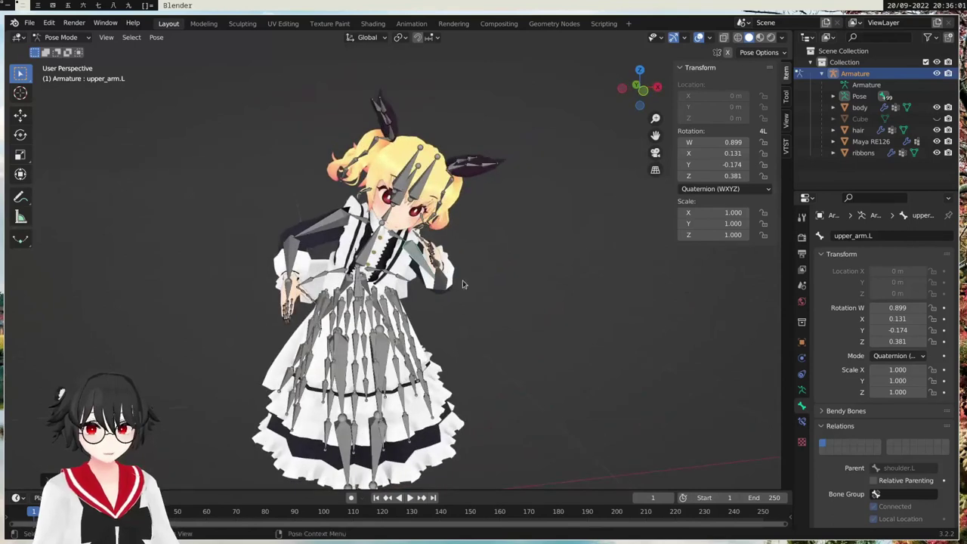